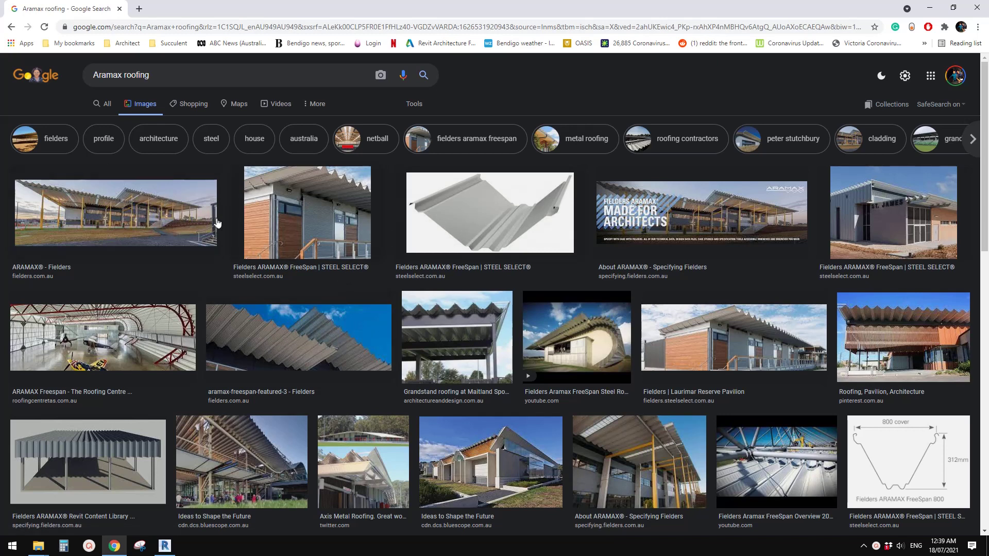
Switch to Revit and examine the corrugated sloped glazing roof in the 3D view
{"action": "left_click", "coordinate": [165, 545]}
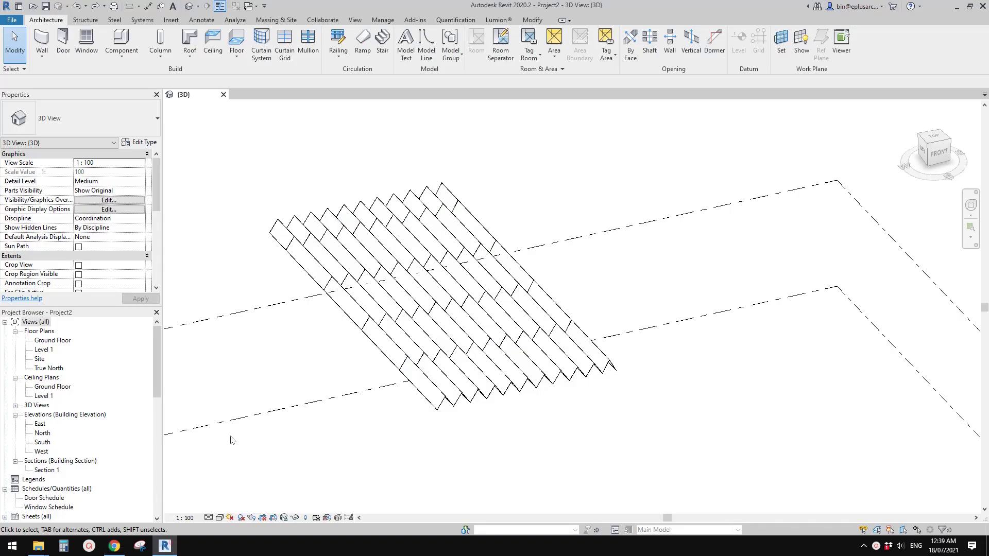
{"action": "middle_click_drag", "start_coordinate": [327, 298], "coordinate": [375, 209]}
{"action": "scroll", "coordinate": [443, 331], "scroll_direction": "up", "scroll_amount": 2}
{"action": "mouse_move", "coordinate": [446, 335]}
{"action": "middle_mouse_down", "text": "shift"}
{"action": "mouse_move", "coordinate": [351, 404]}
{"action": "mouse_move", "coordinate": [434, 344]}
{"action": "middle_mouse_up", "text": "shift"}
Edit the sloped glazing roof's footprint so its short end edge defines a slope, and delete the family type that cannot be made
{"action": "left_click", "coordinate": [434, 343]}
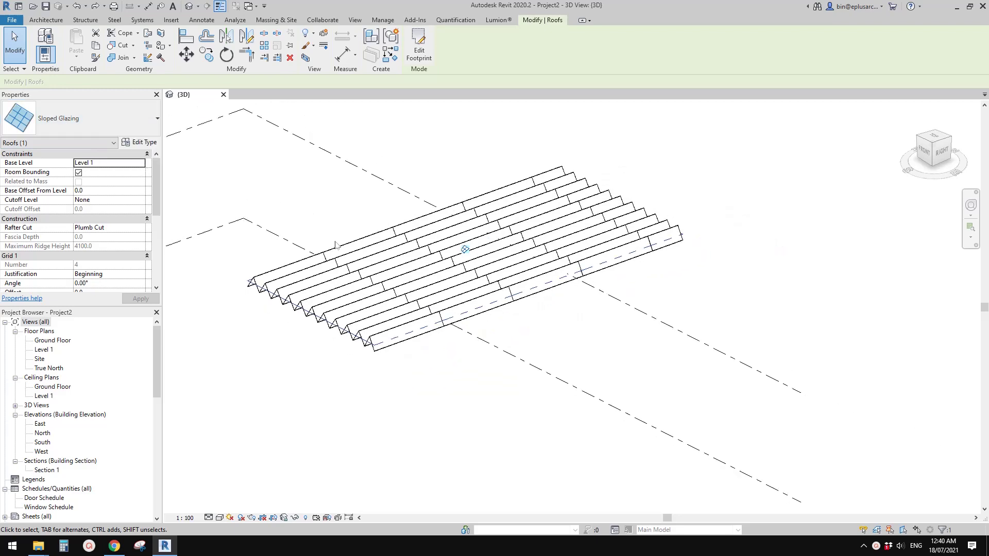
{"action": "middle_click_drag", "start_coordinate": [515, 217], "coordinate": [405, 96], "text": "shift"}
{"action": "left_click", "coordinate": [419, 50]}
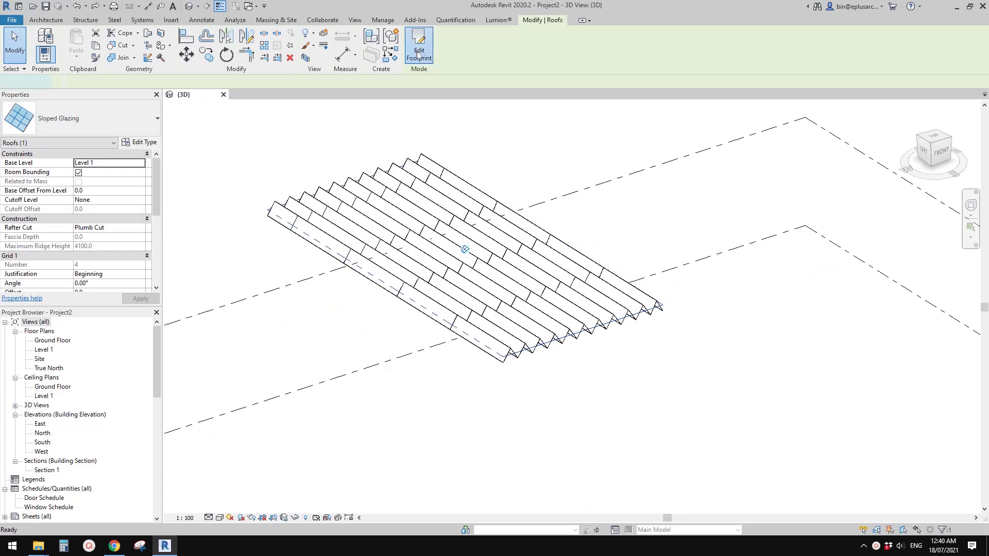
{"action": "middle_click_drag", "start_coordinate": [631, 292], "coordinate": [389, 207], "text": "shift"}
{"action": "left_click", "coordinate": [621, 353]}
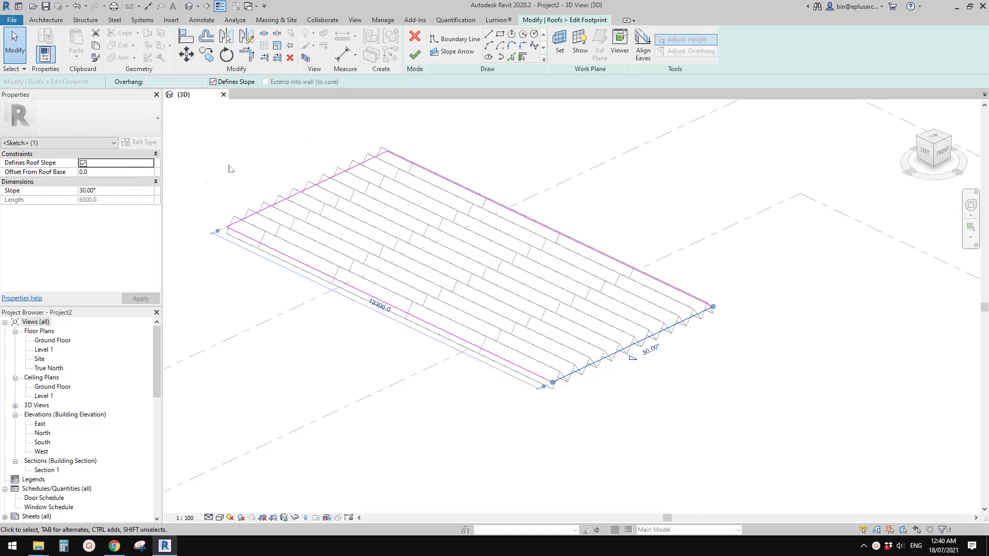
{"action": "key", "text": "Return"}
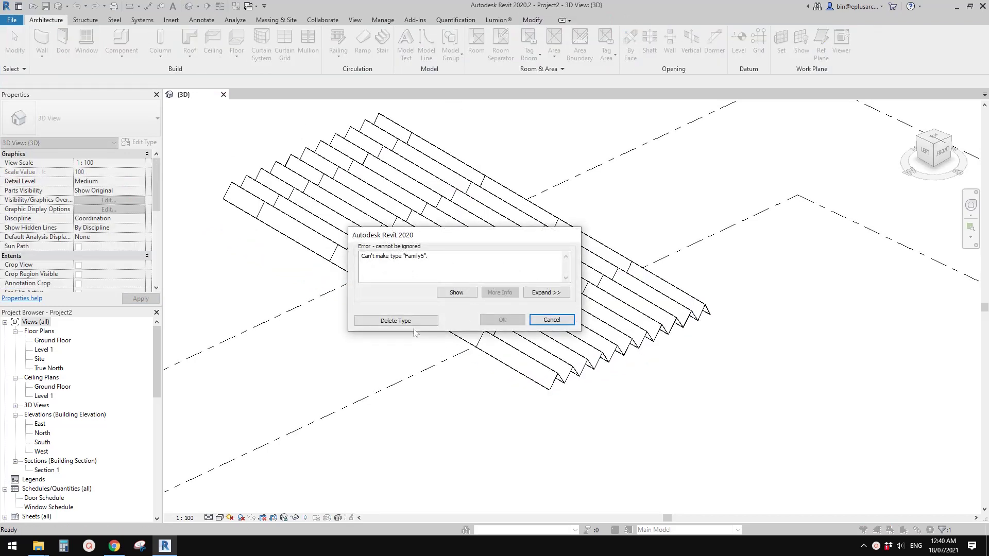
{"action": "left_click", "coordinate": [410, 322]}
{"action": "left_click", "coordinate": [415, 323]}
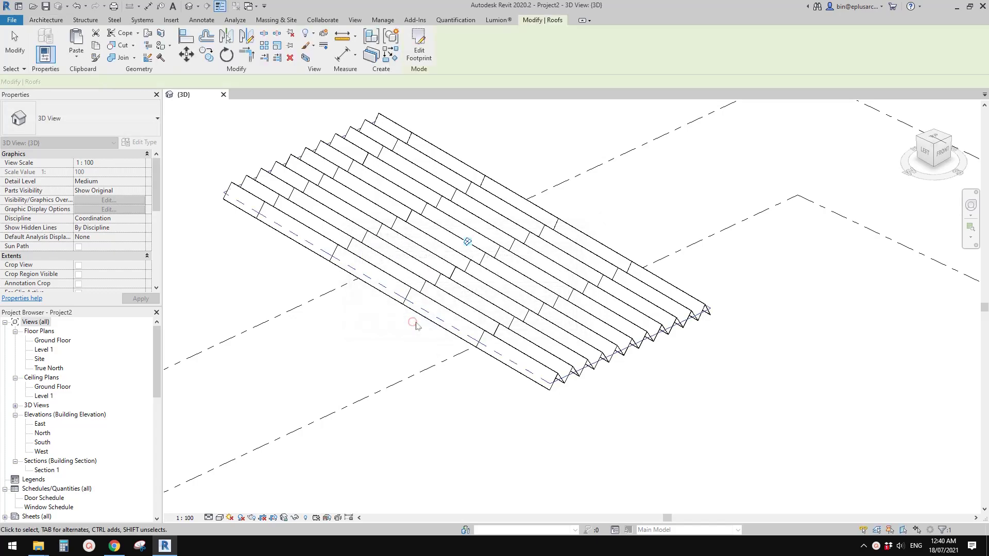
Inspect the sloped corrugated roof from the front and close its project
{"action": "middle_click_drag", "start_coordinate": [512, 270], "coordinate": [554, 292], "text": "shift"}
{"action": "key", "text": "Escape"}
{"action": "scroll", "coordinate": [216, 104], "scroll_direction": "up", "scroll_amount": 2}
{"action": "left_click", "coordinate": [223, 95]}
{"action": "left_click", "coordinate": [514, 272]}
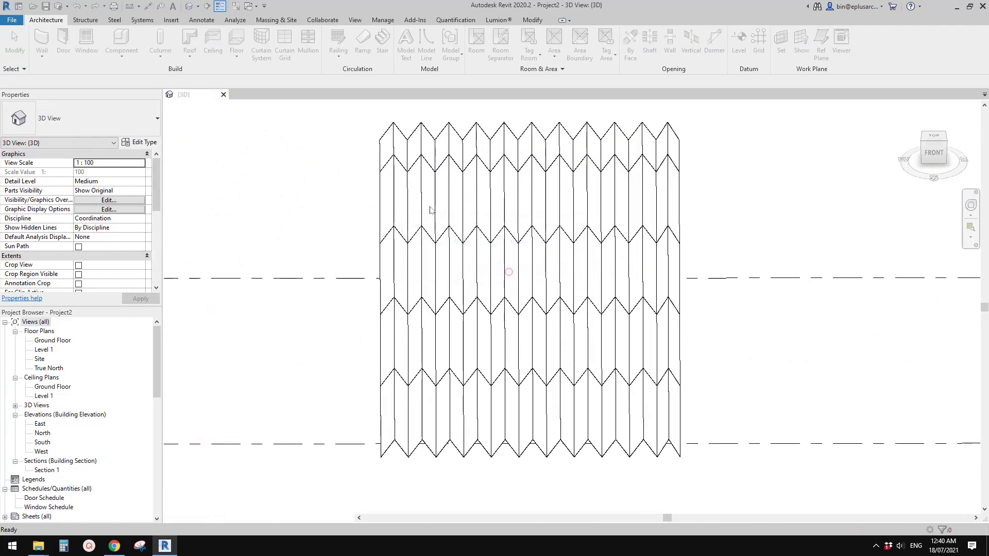
Create a new family from the metric generic model template
{"action": "left_click", "coordinate": [83, 193]}
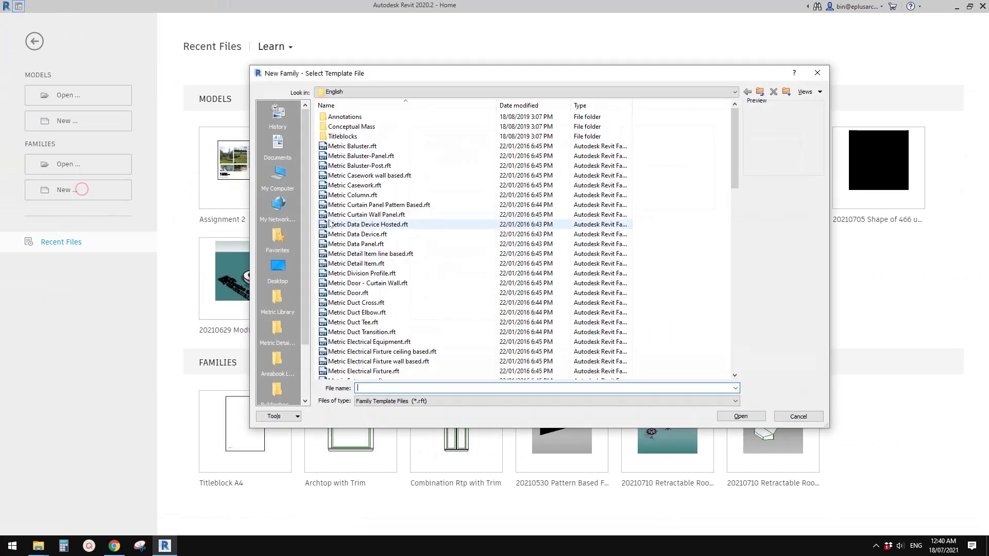
{"action": "scroll", "coordinate": [395, 282], "scroll_direction": "down", "scroll_amount": 2}
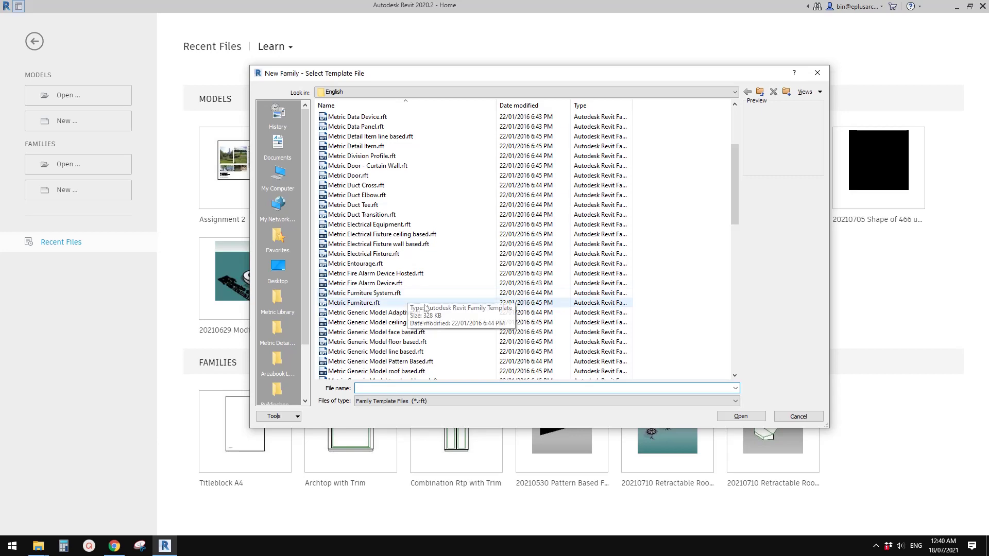
{"action": "scroll", "coordinate": [407, 298], "scroll_direction": "down", "scroll_amount": 1}
{"action": "double_click", "coordinate": [378, 372]}
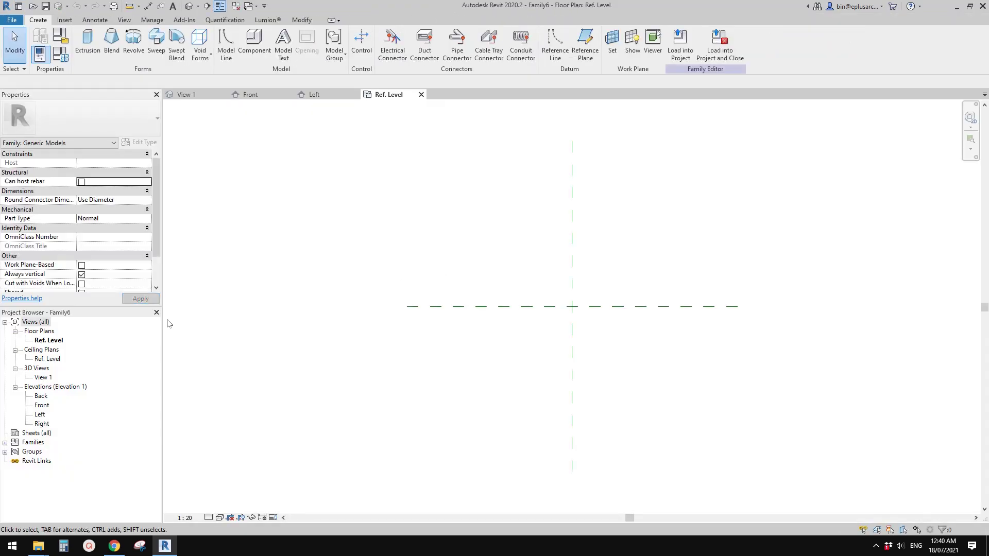
Draw two vertical reference planes on the reference level, one on each side of the vertical centre plane
{"action": "middle_click_drag", "start_coordinate": [502, 336], "coordinate": [441, 370]}
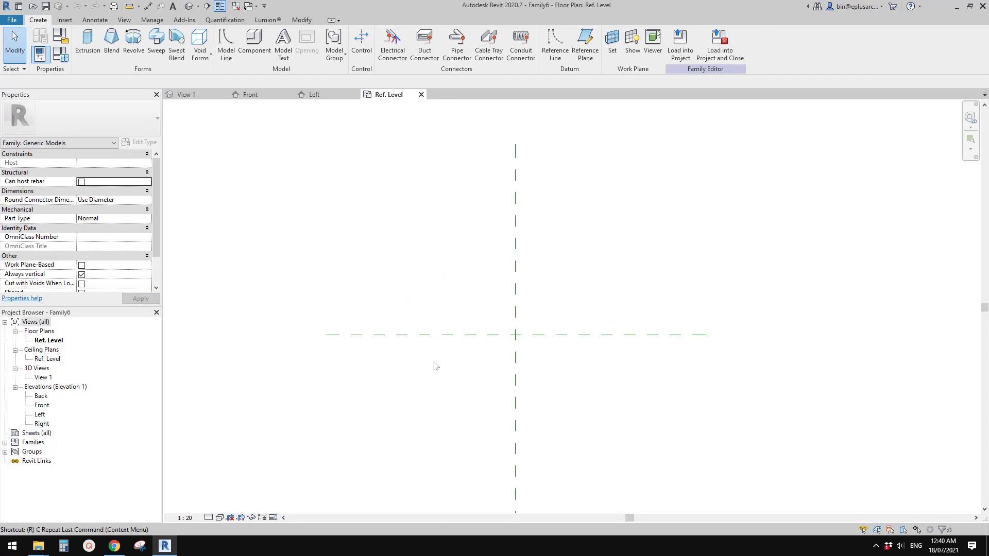
{"action": "key", "text": "p"}
{"action": "left_click", "coordinate": [456, 404]}
{"action": "left_click", "coordinate": [453, 237]}
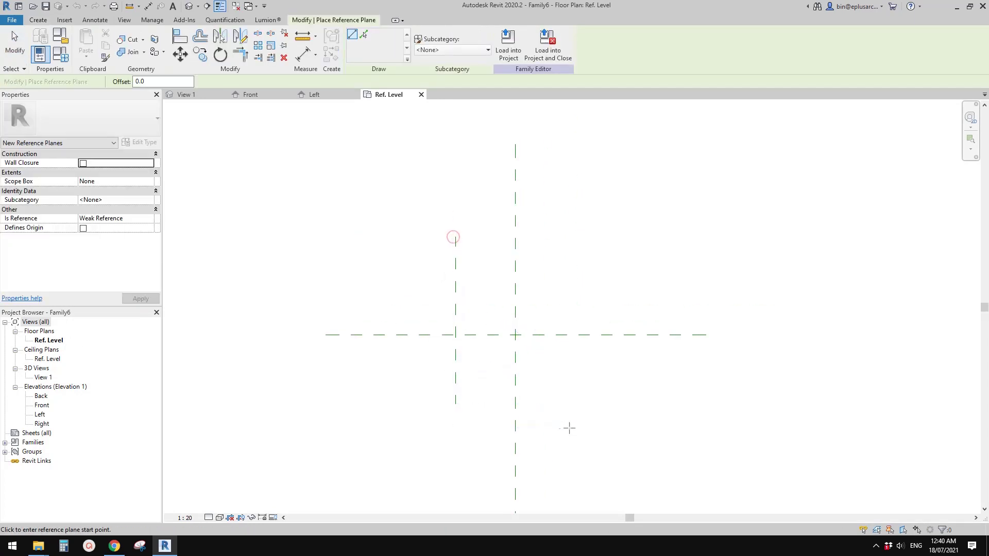
{"action": "left_click", "coordinate": [557, 405]}
{"action": "left_click", "coordinate": [558, 236]}
Draw two horizontal reference planes, about 473 mm above and about 372 mm below the horizontal centre plane
{"action": "left_click", "coordinate": [625, 290]}
{"action": "left_click", "coordinate": [397, 289]}
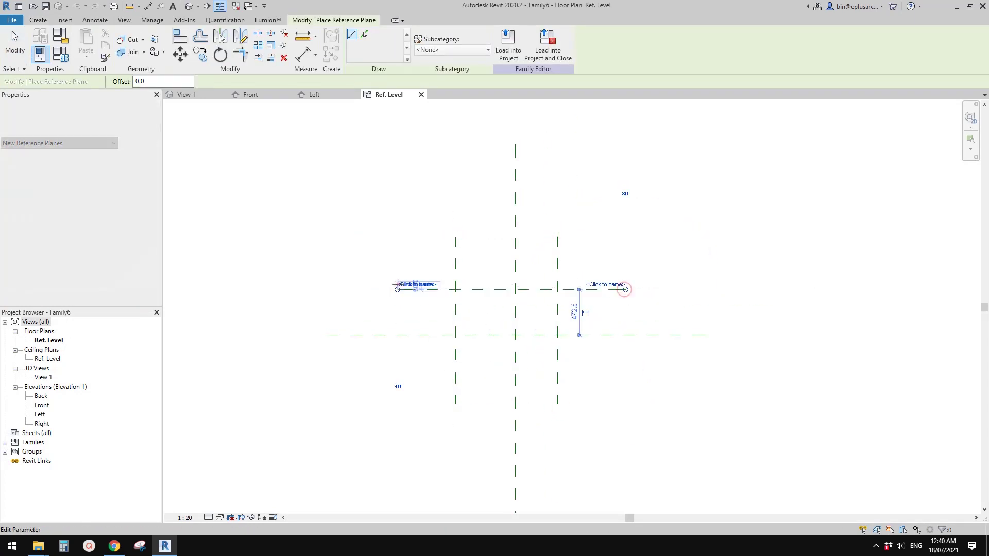
{"action": "left_click", "coordinate": [625, 370]}
{"action": "left_click", "coordinate": [394, 370]}
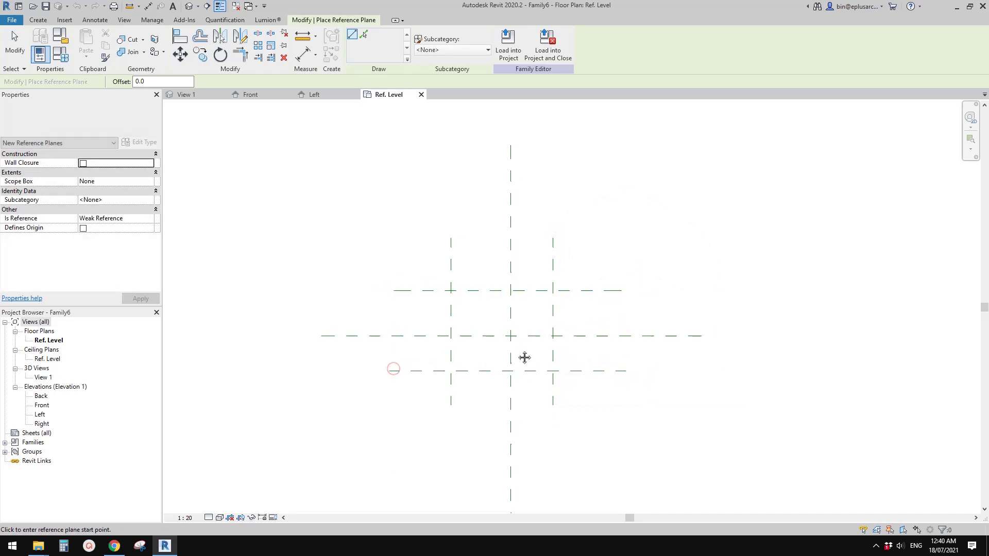
Dimension the three horizontal reference planes with an aligned dimension and make their spacing equal
{"action": "key", "text": "d"}
{"action": "key", "text": "i"}
{"action": "scroll", "coordinate": [572, 358], "scroll_direction": "up", "scroll_amount": 2}
{"action": "left_click", "coordinate": [592, 389]}
{"action": "left_click", "coordinate": [590, 342]}
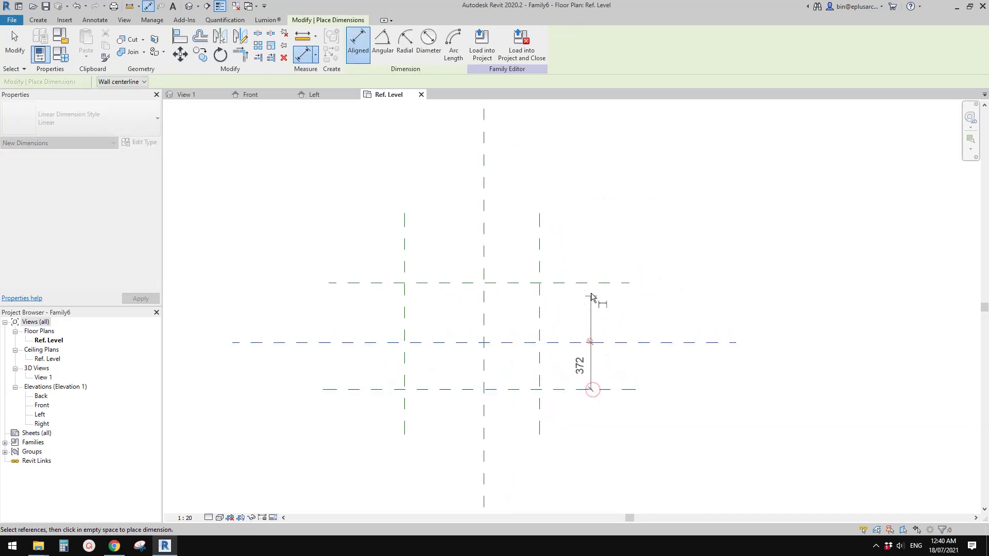
{"action": "left_click", "coordinate": [591, 283]}
{"action": "left_click", "coordinate": [593, 308]}
{"action": "left_click", "coordinate": [561, 336]}
Dimension the three vertical reference planes with an aligned dimension and make their spacing equal
{"action": "left_click", "coordinate": [539, 260]}
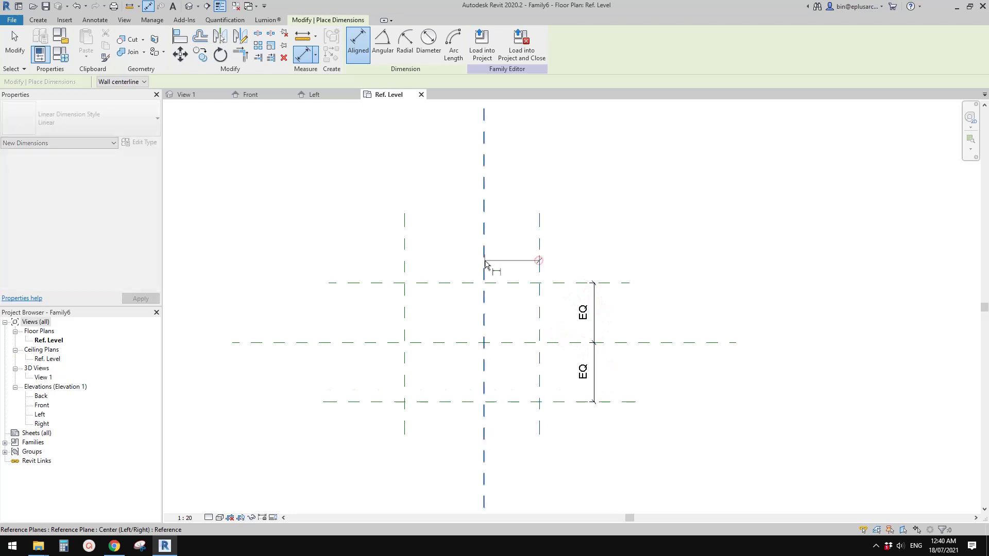
{"action": "left_click", "coordinate": [484, 263]}
{"action": "left_click", "coordinate": [404, 260]}
{"action": "left_click", "coordinate": [437, 228]}
{"action": "left_click", "coordinate": [470, 196]}
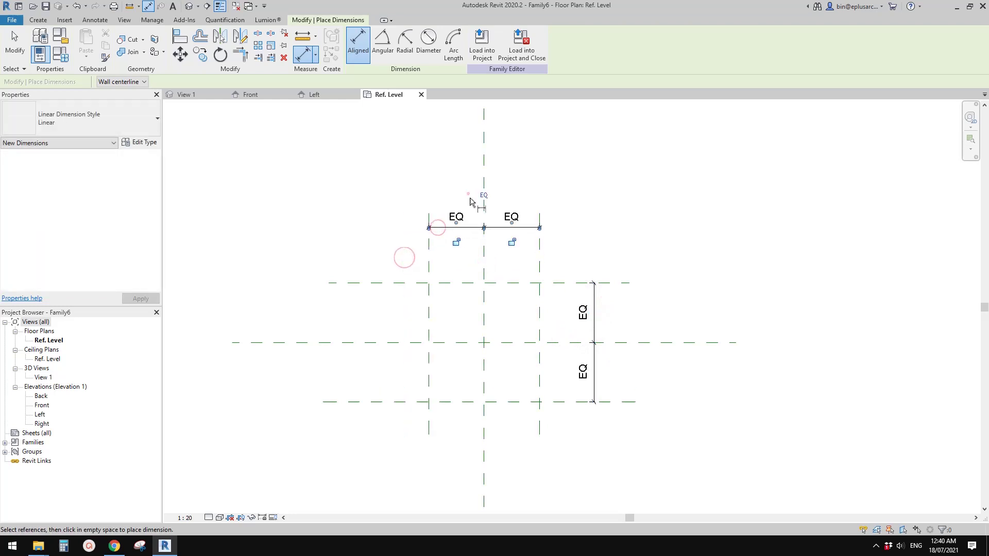
Add overall aligned dimensions between the two outer vertical planes and between the two outer horizontal planes
{"action": "left_click", "coordinate": [539, 265]}
{"action": "left_click", "coordinate": [429, 265]}
{"action": "left_click", "coordinate": [484, 193]}
{"action": "left_click", "coordinate": [562, 284]}
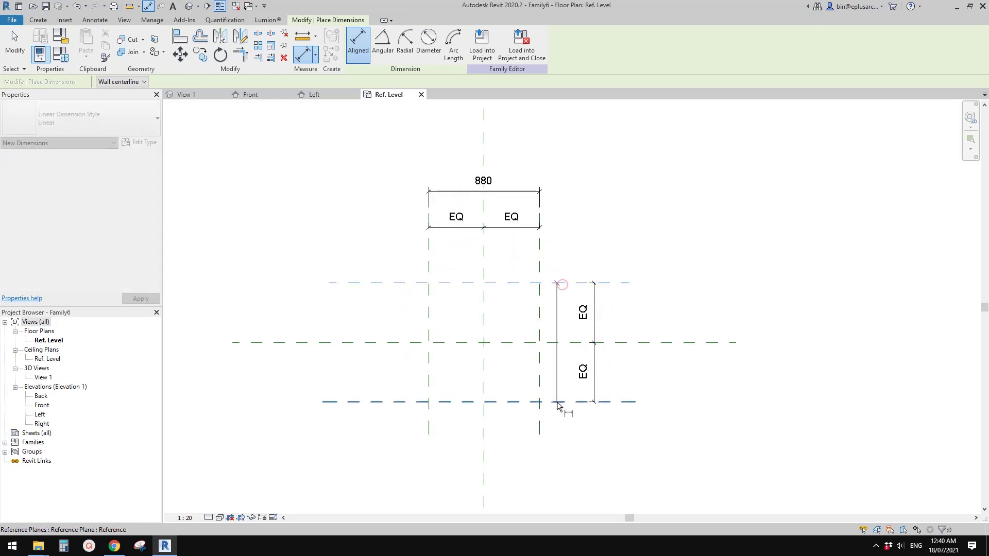
{"action": "left_click", "coordinate": [556, 402]}
{"action": "left_click", "coordinate": [635, 390]}
{"action": "key", "text": "Escape"}
{"action": "key", "text": "Escape"}
Label the overall vertical dimension with a new instance family parameter named H
{"action": "left_click", "coordinate": [634, 322]}
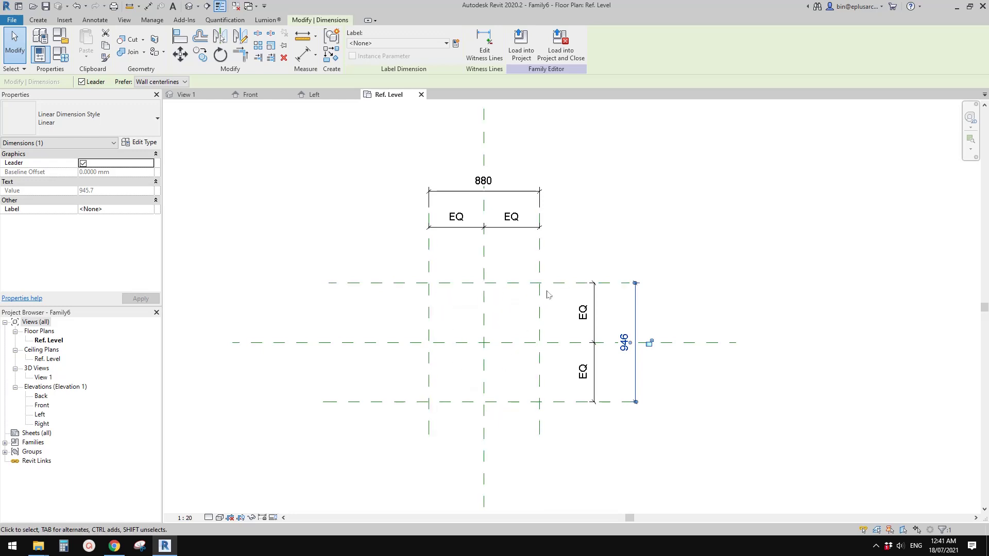
{"action": "middle_click_drag", "start_coordinate": [597, 284], "coordinate": [591, 291]}
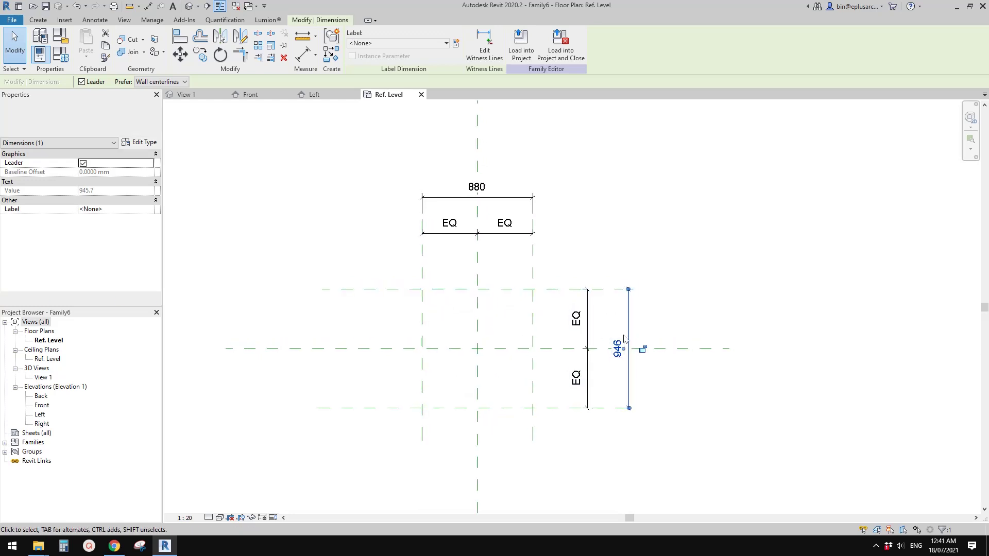
{"action": "left_click", "coordinate": [458, 47]}
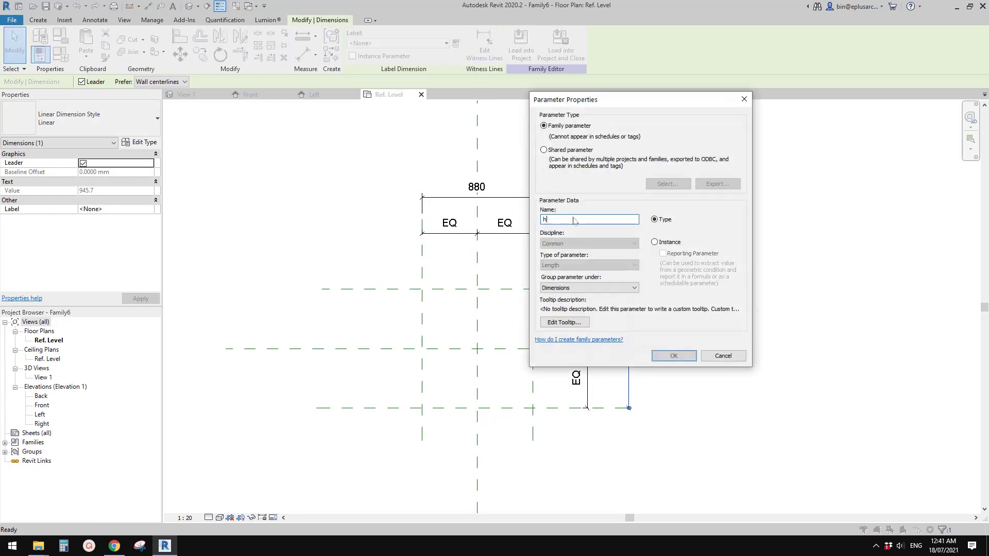
{"action": "left_click", "coordinate": [663, 242]}
{"action": "left_click", "coordinate": [677, 356]}
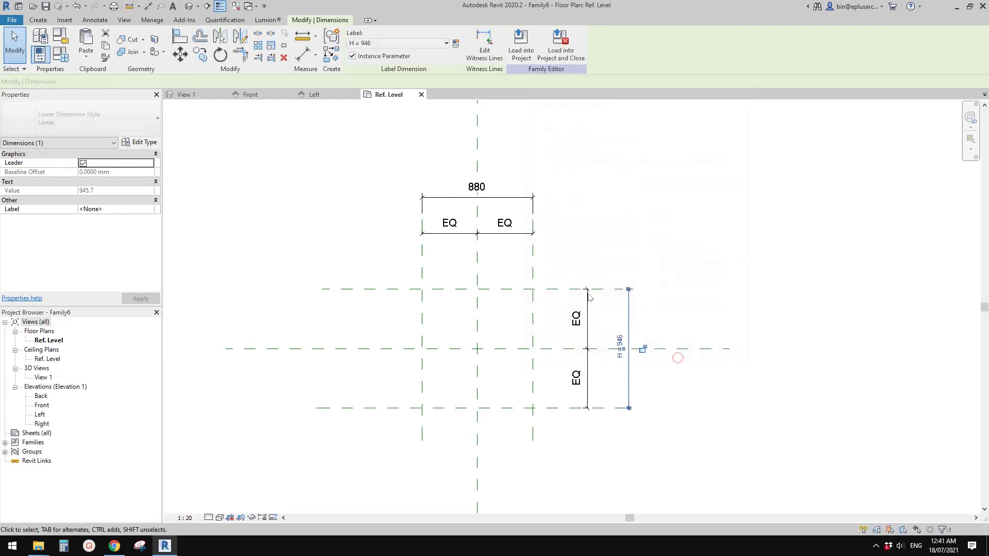
Label the overall horizontal dimension with a new instance family parameter named W
{"action": "left_click", "coordinate": [506, 213]}
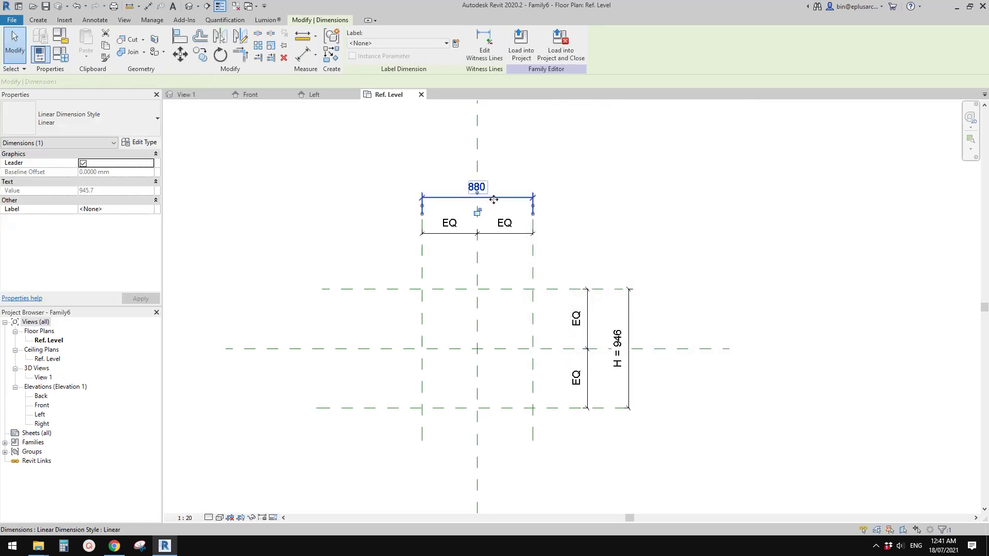
{"action": "left_click", "coordinate": [455, 43]}
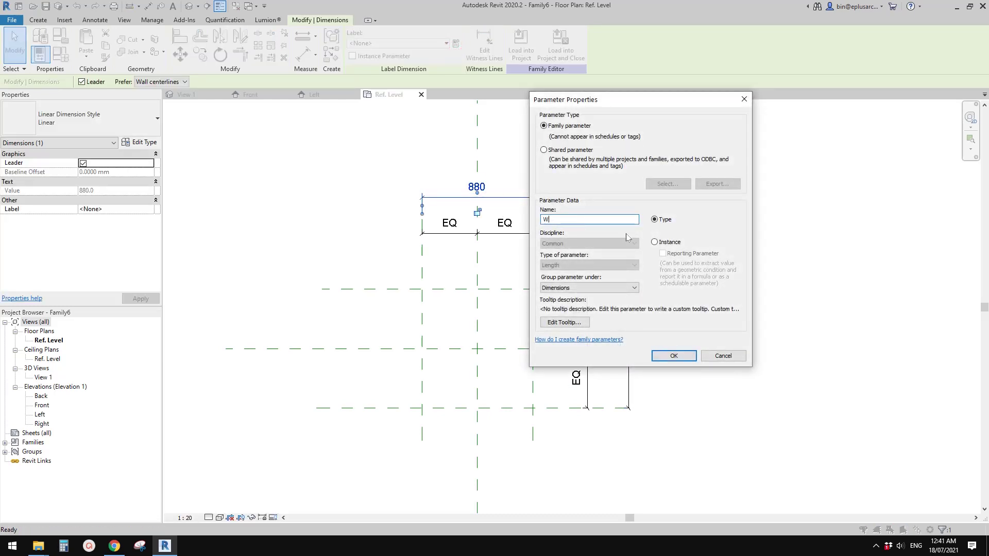
{"action": "left_click", "coordinate": [663, 244]}
{"action": "left_click", "coordinate": [674, 356]}
Start an extrusion and sketch a two-line V from the upper outer plane intersections to the lower plane's intersection with the vertical centre plane
{"action": "middle_click_drag", "start_coordinate": [597, 251], "coordinate": [552, 248]}
{"action": "scroll", "coordinate": [543, 252], "scroll_direction": "up", "scroll_amount": 1}
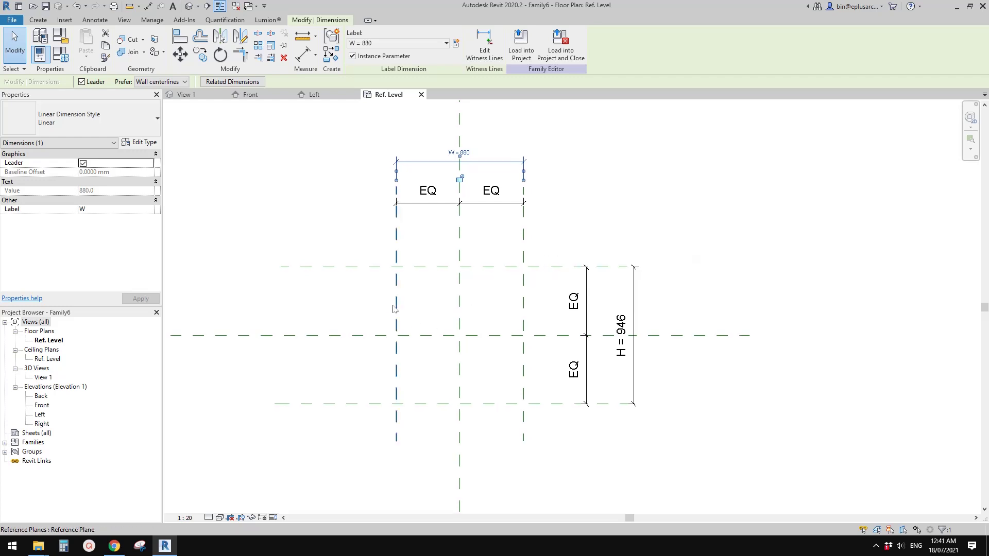
{"action": "middle_click_drag", "start_coordinate": [457, 335], "coordinate": [456, 338]}
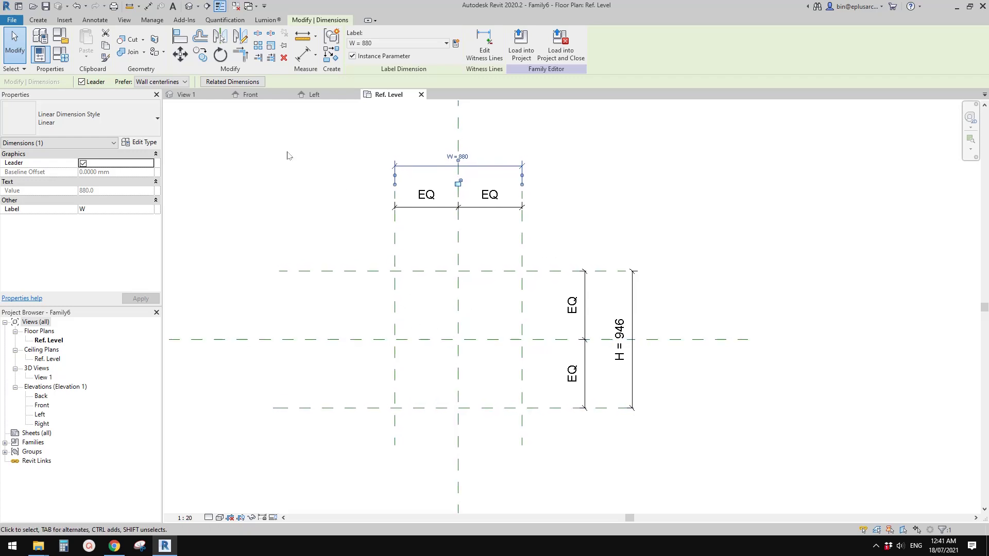
{"action": "left_click", "coordinate": [31, 20]}
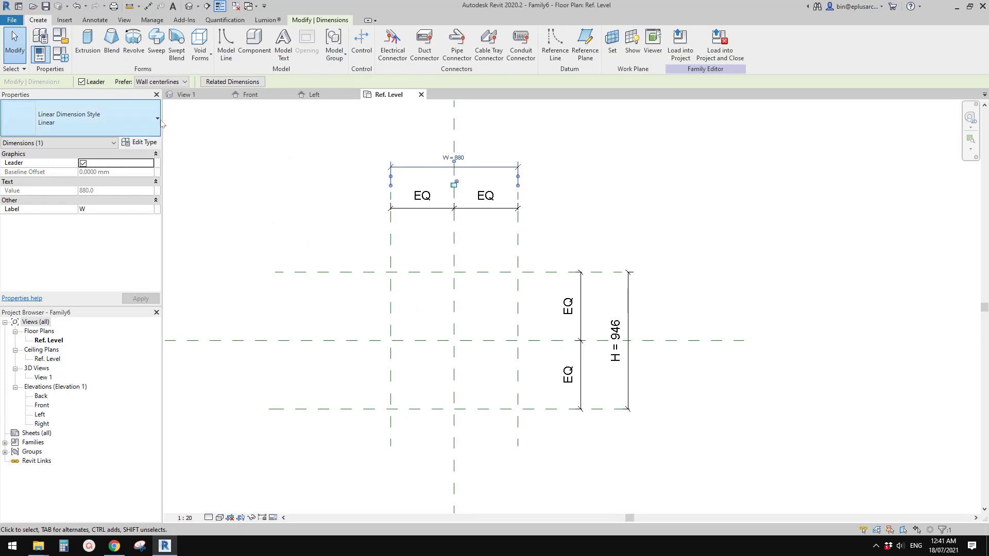
{"action": "left_click", "coordinate": [87, 43]}
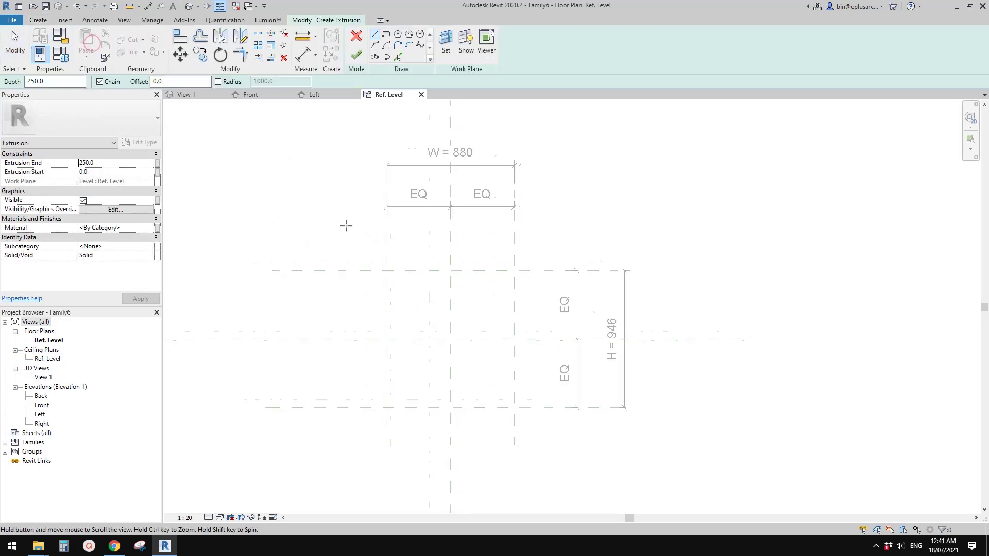
{"action": "scroll", "coordinate": [356, 278], "scroll_direction": "up", "scroll_amount": 1}
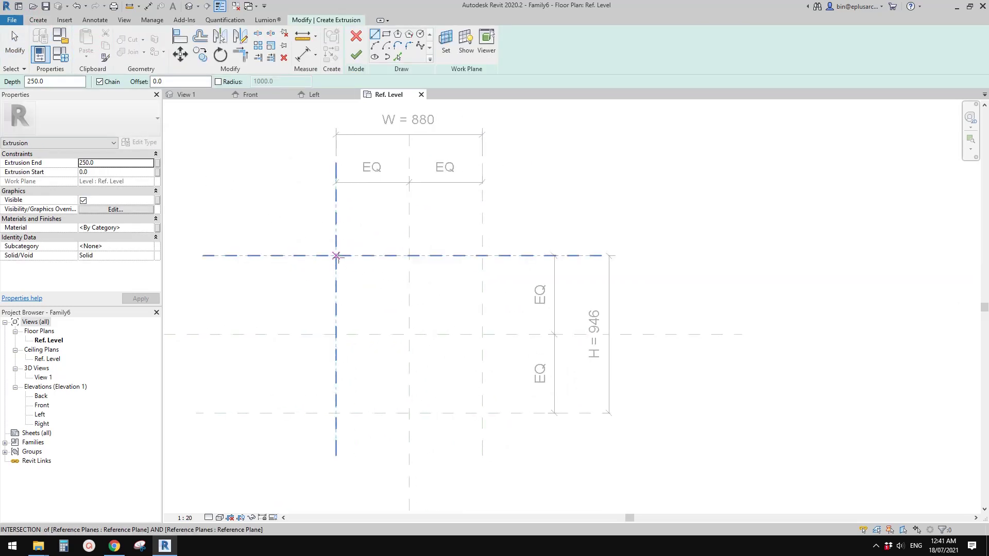
{"action": "left_click", "coordinate": [337, 255]}
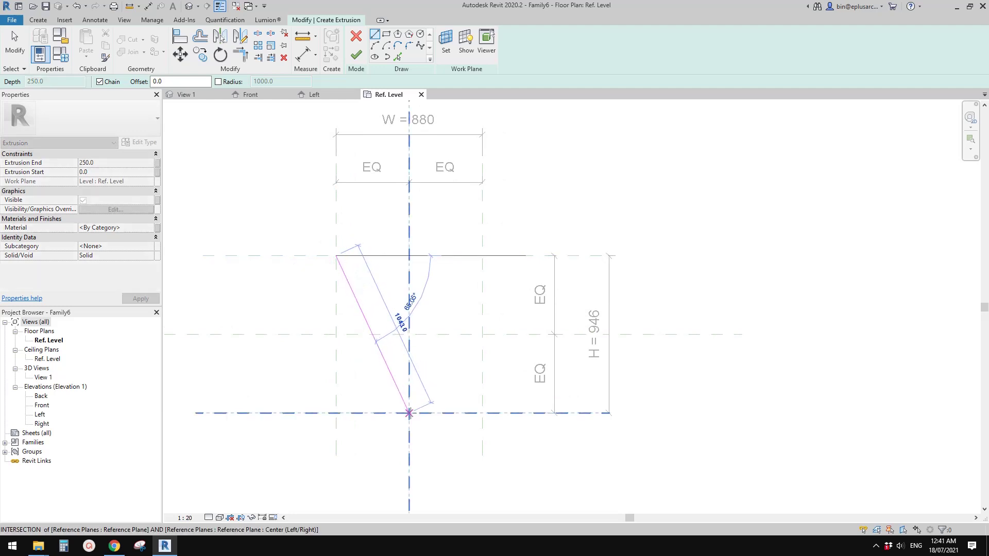
{"action": "left_click", "coordinate": [408, 413]}
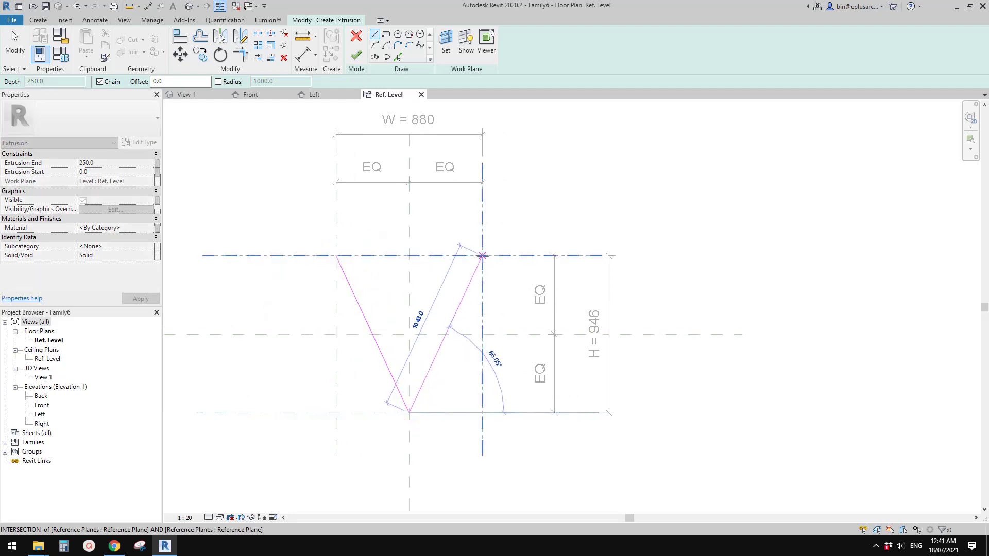
{"action": "left_click", "coordinate": [482, 256]}
{"action": "key", "text": "Escape"}
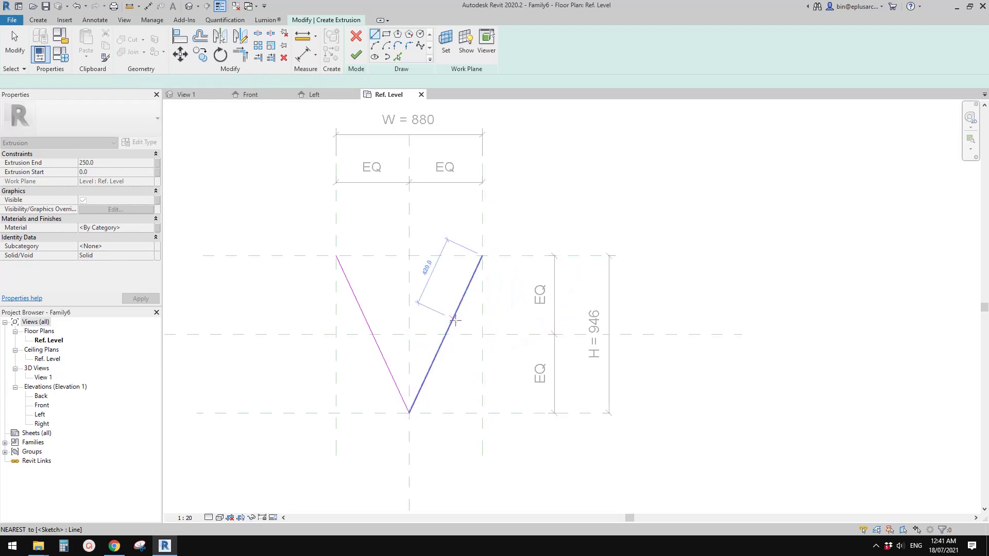
{"action": "middle_click_drag", "start_coordinate": [459, 333], "coordinate": [474, 326]}
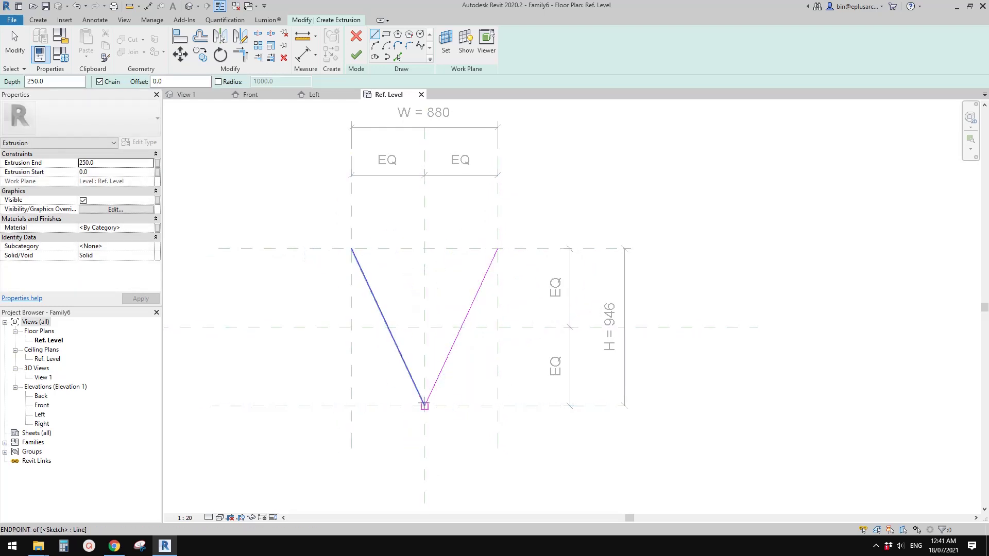
{"action": "key", "text": "Escape"}
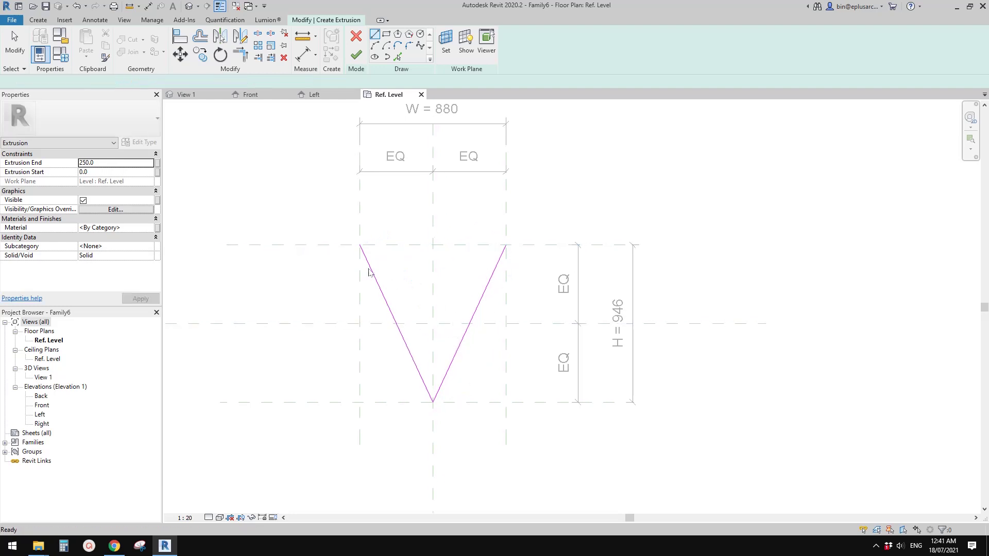
{"action": "middle_click_drag", "start_coordinate": [381, 301], "coordinate": [393, 302]}
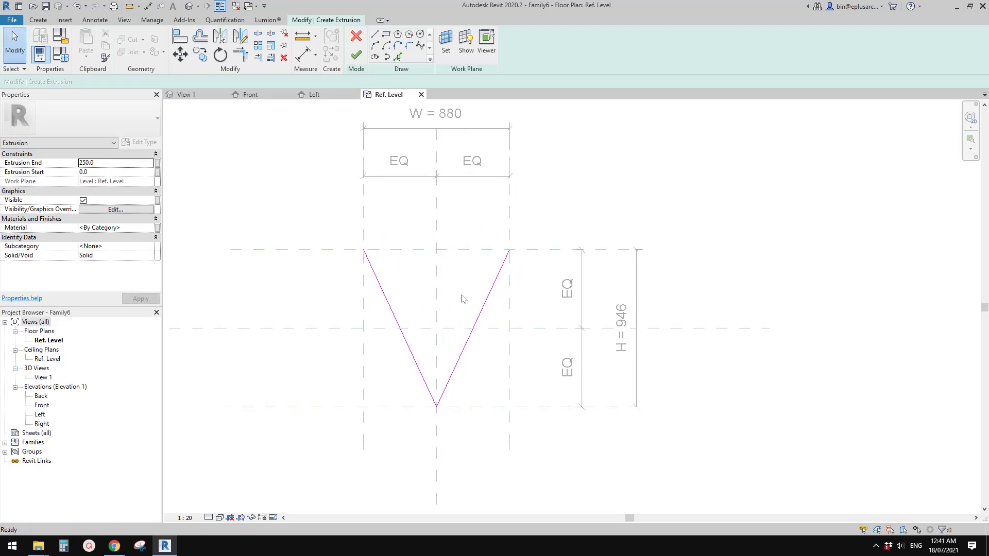
Offset copies of both V sketch lines by 5 mm to form a thin double-line profile
{"action": "middle_click_drag", "start_coordinate": [462, 299], "coordinate": [466, 297]}
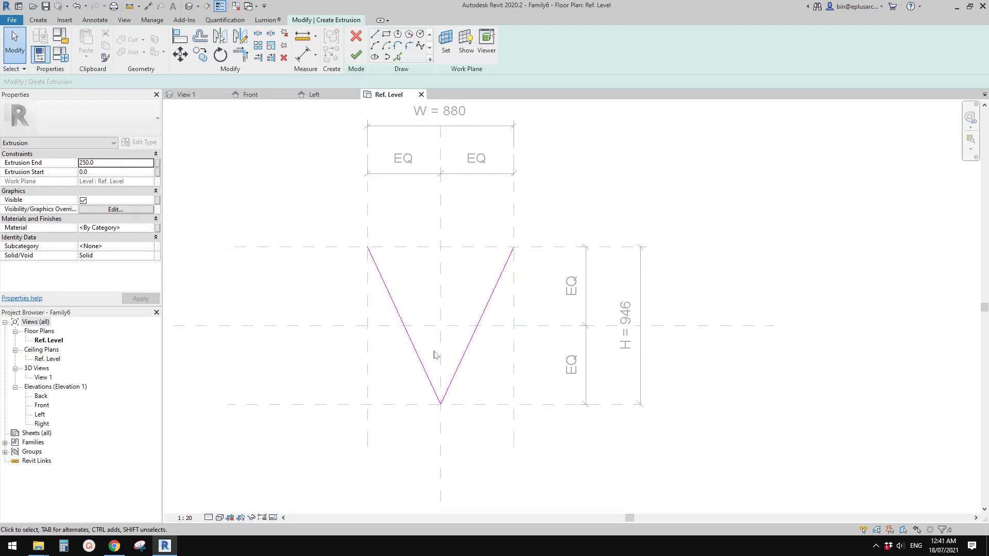
{"action": "mouse_move", "coordinate": [410, 346]}
{"action": "middle_mouse_down"}
{"action": "mouse_move", "coordinate": [419, 338]}
{"action": "mouse_move", "coordinate": [405, 344]}
{"action": "middle_mouse_up"}
{"action": "scroll", "coordinate": [419, 338], "scroll_direction": "up", "scroll_amount": 1}
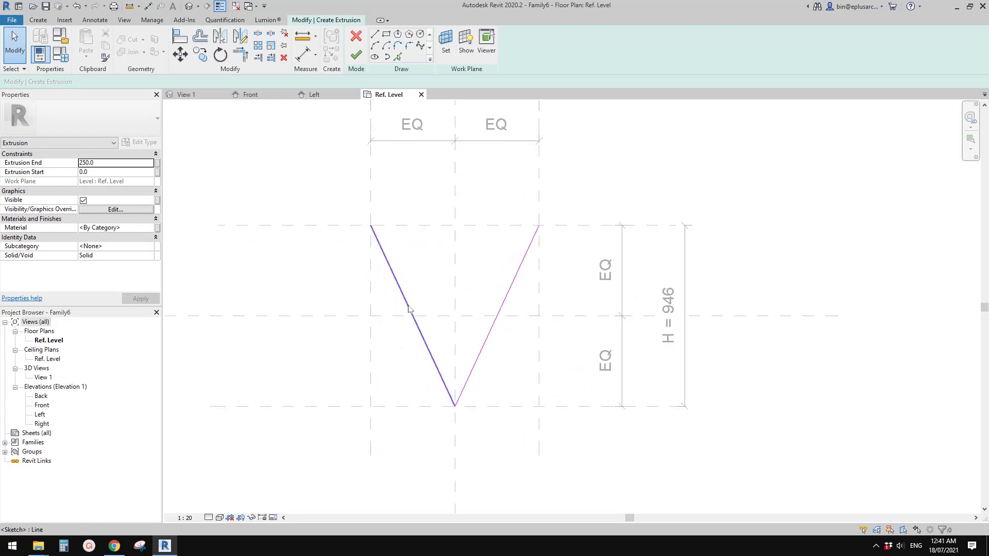
{"action": "scroll", "coordinate": [408, 308], "scroll_direction": "up", "scroll_amount": 2}
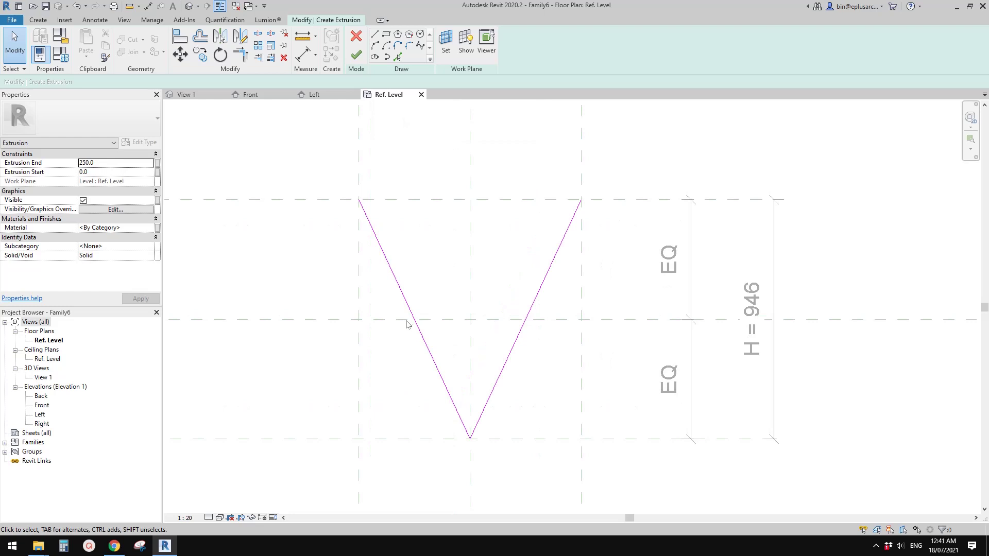
{"action": "middle_click_drag", "start_coordinate": [408, 316], "coordinate": [404, 323]}
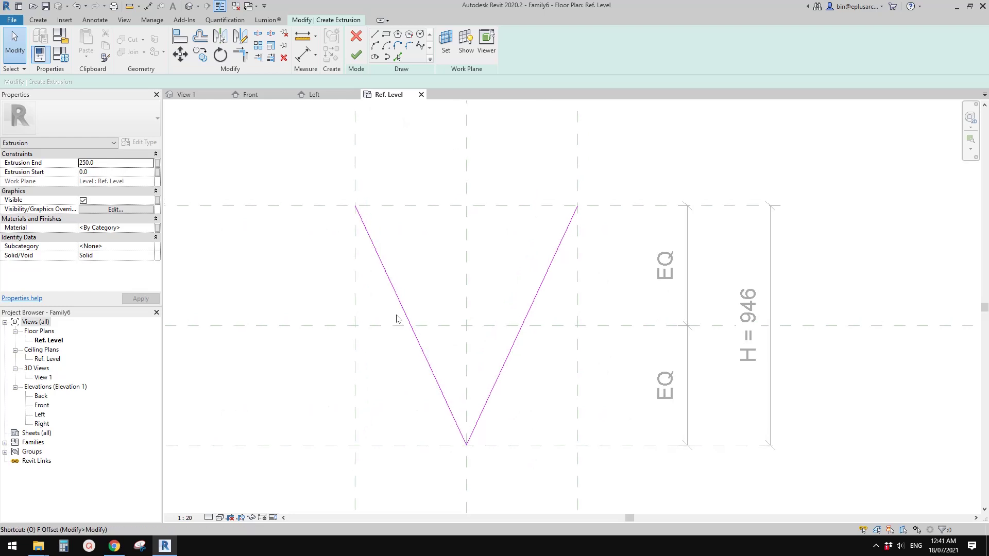
{"action": "key", "text": "f"}
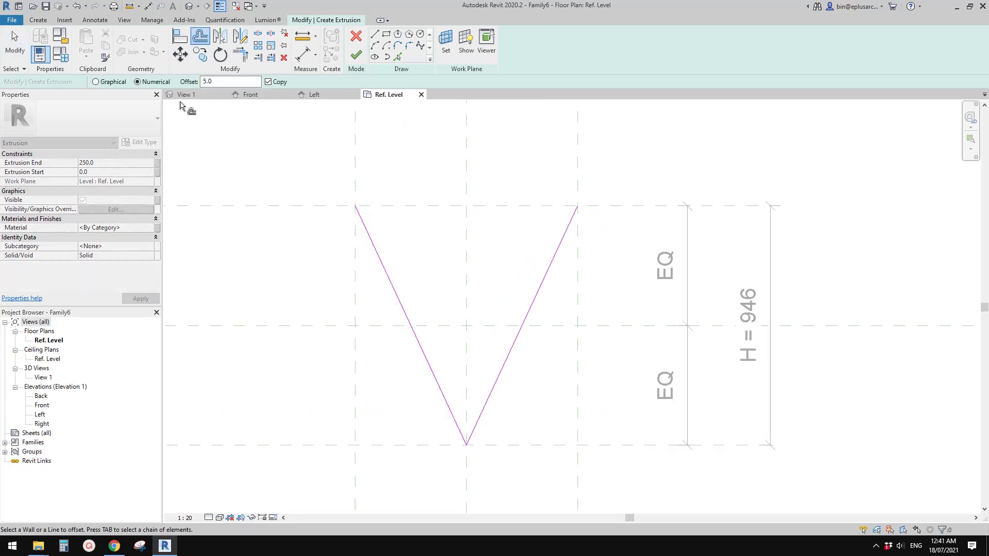
{"action": "scroll", "coordinate": [397, 309], "scroll_direction": "up", "scroll_amount": 4}
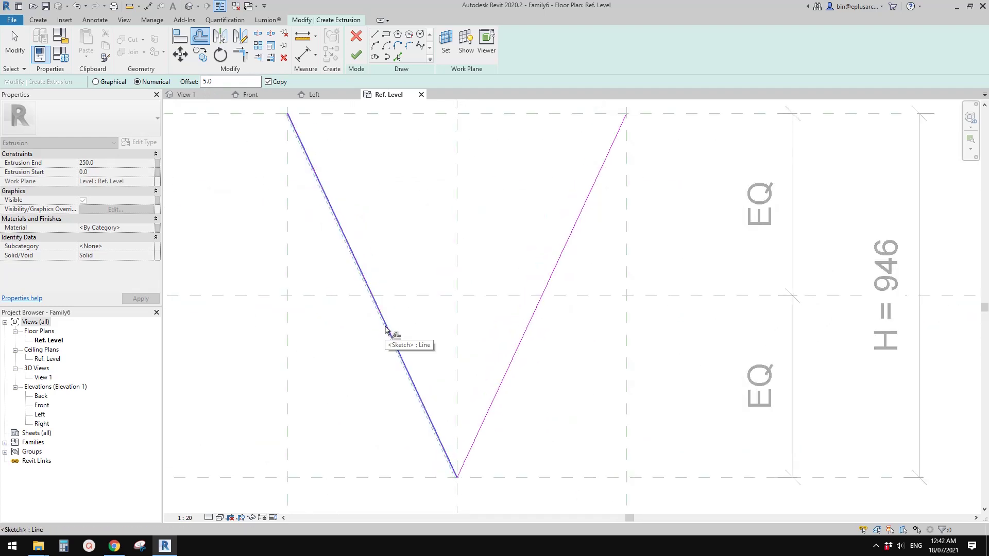
{"action": "left_click", "coordinate": [386, 329]}
{"action": "left_click", "coordinate": [528, 329]}
{"action": "scroll", "coordinate": [507, 331], "scroll_direction": "down", "scroll_amount": 1}
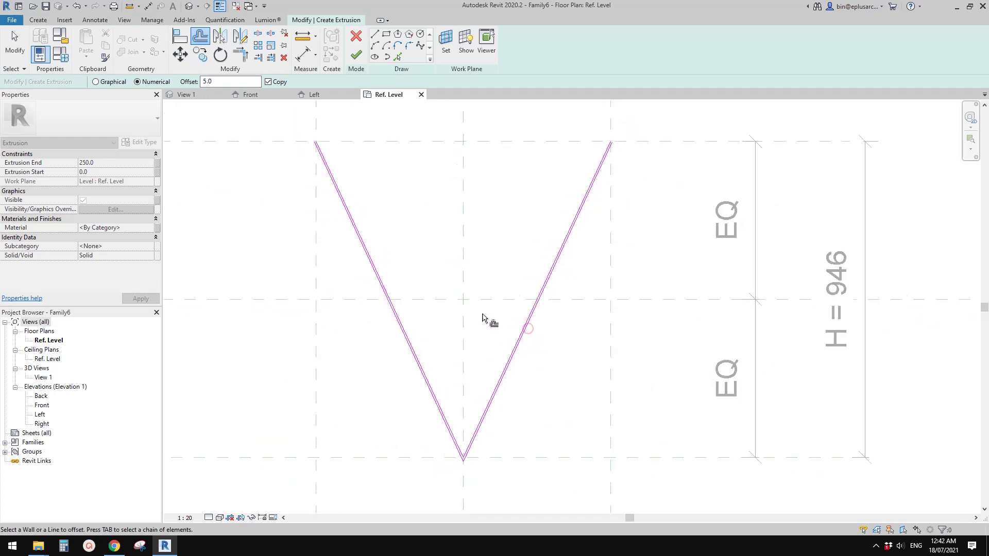
Add sketch lines along the two outer vertical reference planes by picking them
{"action": "middle_click_drag", "start_coordinate": [481, 314], "coordinate": [488, 390]}
{"action": "left_click", "coordinate": [398, 57]}
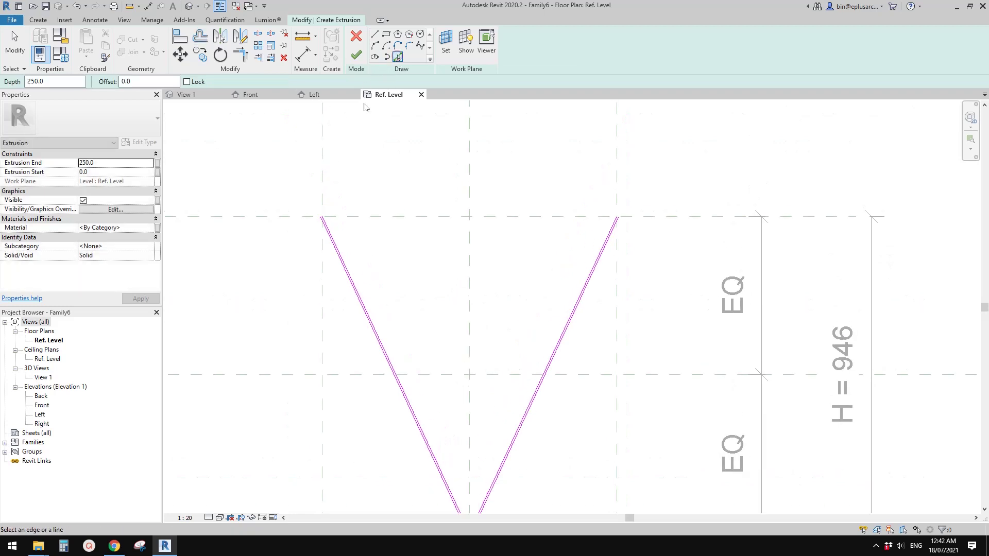
{"action": "left_click", "coordinate": [323, 153]}
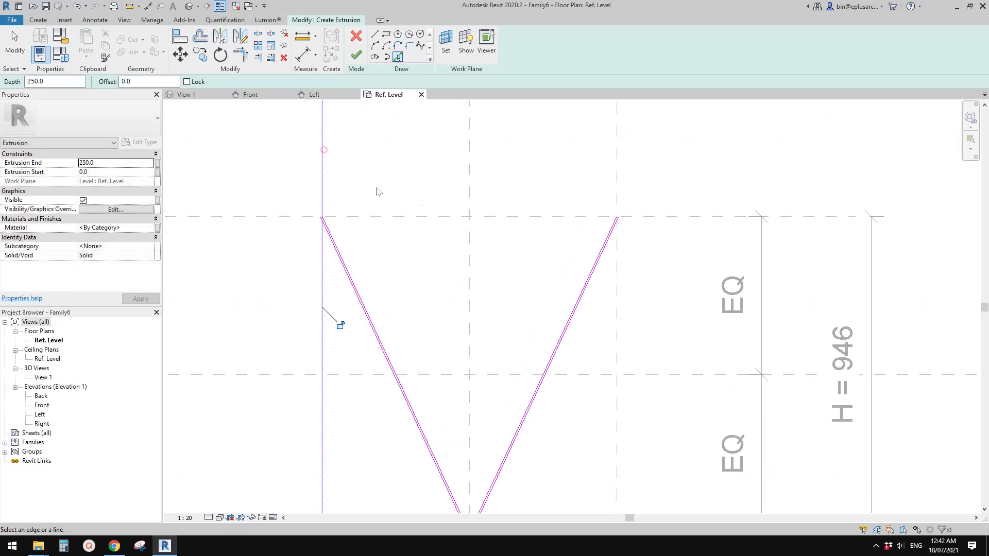
{"action": "left_click", "coordinate": [616, 197]}
{"action": "scroll", "coordinate": [361, 219], "scroll_direction": "up", "scroll_amount": 4}
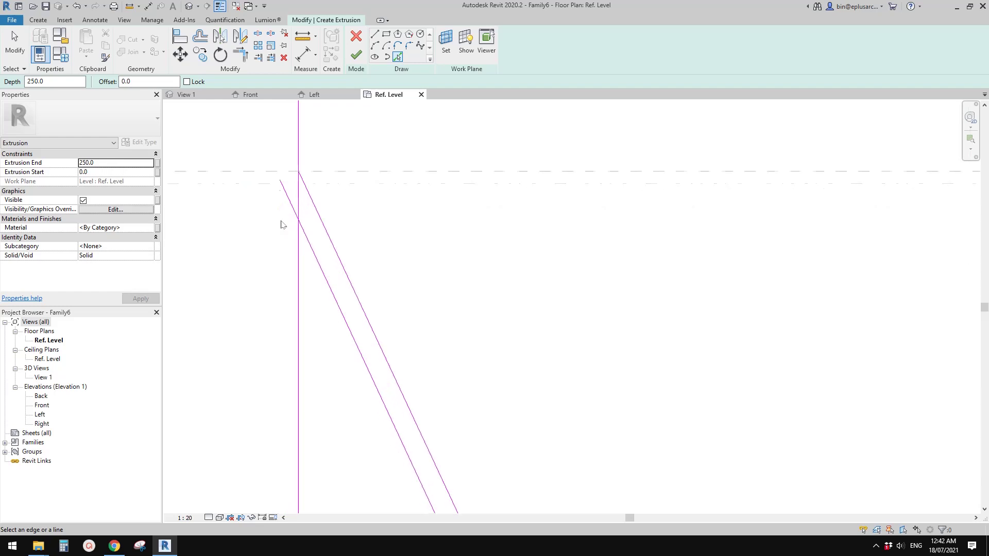
Trim the left vertical sketch line against both V lines to close the profile's upper left end
{"action": "key", "text": "Escape"}
{"action": "left_click", "coordinate": [314, 205]}
{"action": "left_click", "coordinate": [299, 206]}
{"action": "left_click", "coordinate": [299, 199]}
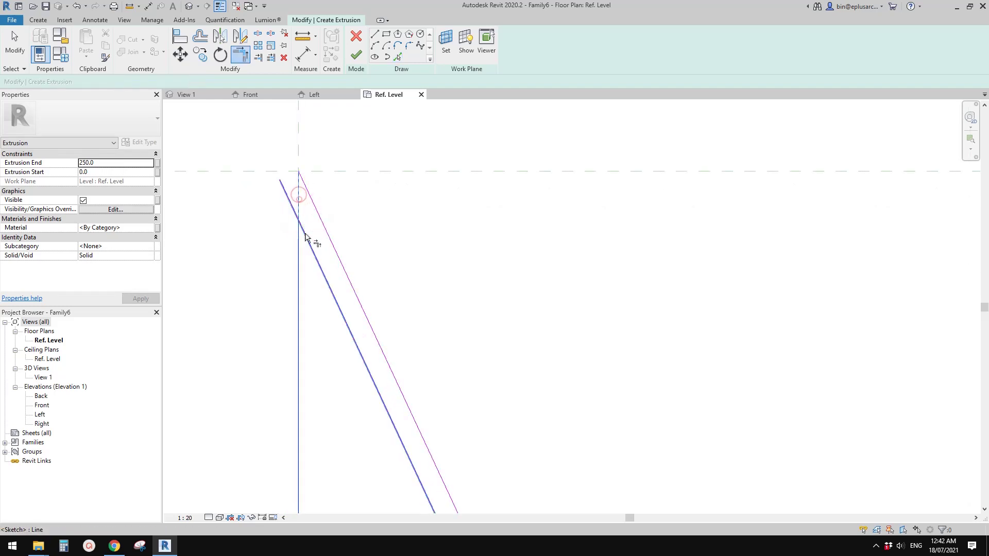
{"action": "left_click", "coordinate": [304, 235]}
{"action": "scroll", "coordinate": [307, 240], "scroll_direction": "down", "scroll_amount": 1}
{"action": "scroll", "coordinate": [372, 289], "scroll_direction": "down", "scroll_amount": 3}
Trim the right vertical sketch line against both V lines to close the profile's upper right end
{"action": "middle_click_drag", "start_coordinate": [754, 274], "coordinate": [450, 275]}
{"action": "scroll", "coordinate": [554, 258], "scroll_direction": "up", "scroll_amount": 2}
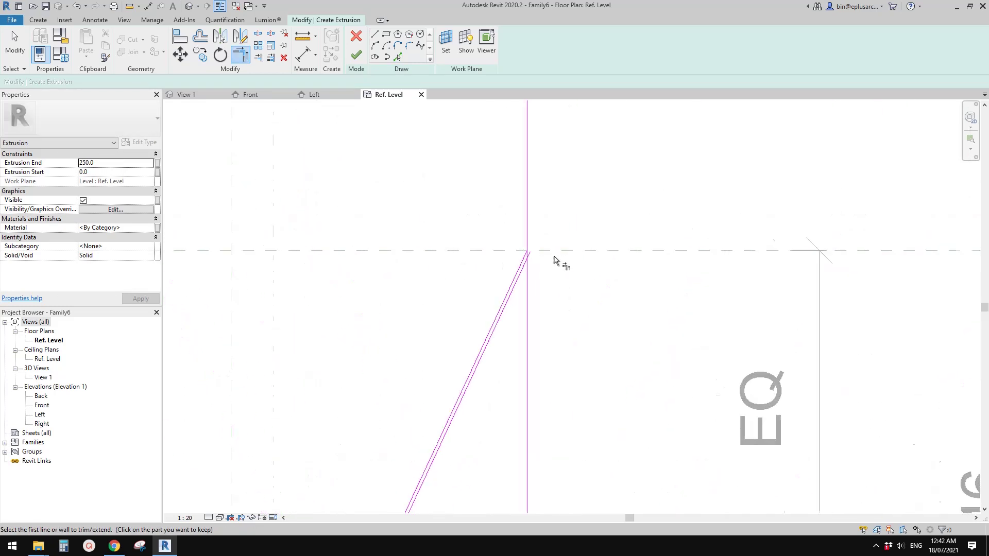
{"action": "scroll", "coordinate": [521, 259], "scroll_direction": "up", "scroll_amount": 2}
{"action": "left_click", "coordinate": [514, 260]}
{"action": "left_click", "coordinate": [508, 289]}
{"action": "left_click", "coordinate": [516, 262]}
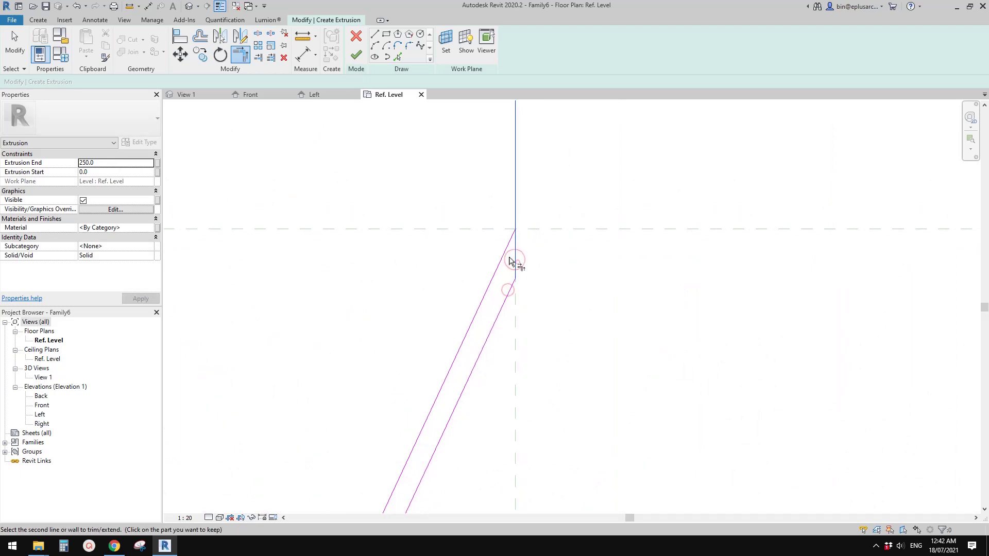
{"action": "left_click", "coordinate": [503, 253]}
Finish the closed V-shaped sketch to create the extrusion
{"action": "scroll", "coordinate": [505, 265], "scroll_direction": "down", "scroll_amount": 4}
{"action": "key", "text": "Escape"}
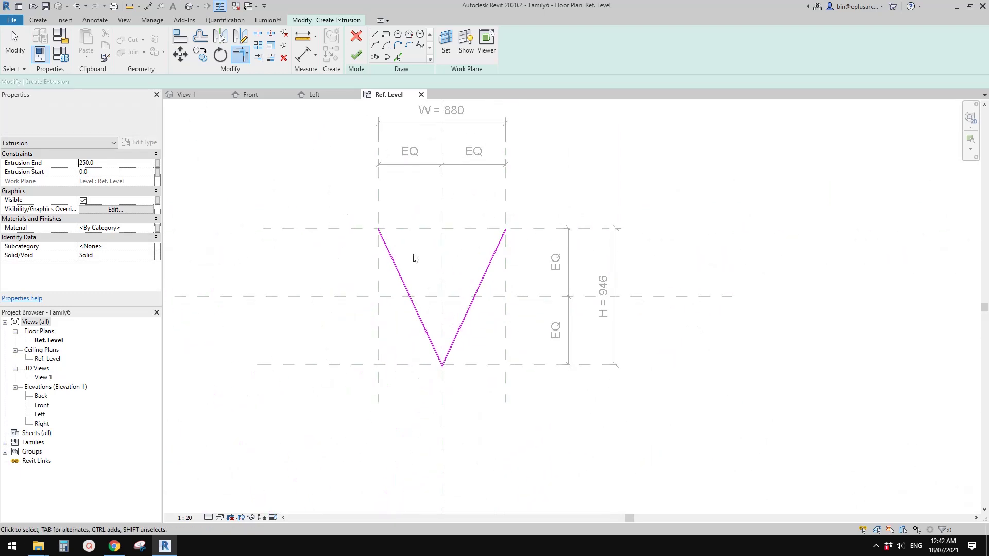
{"action": "mouse_move", "coordinate": [375, 219]}
{"action": "middle_mouse_down"}
{"action": "mouse_move", "coordinate": [363, 223]}
{"action": "mouse_move", "coordinate": [404, 217]}
{"action": "middle_mouse_up"}
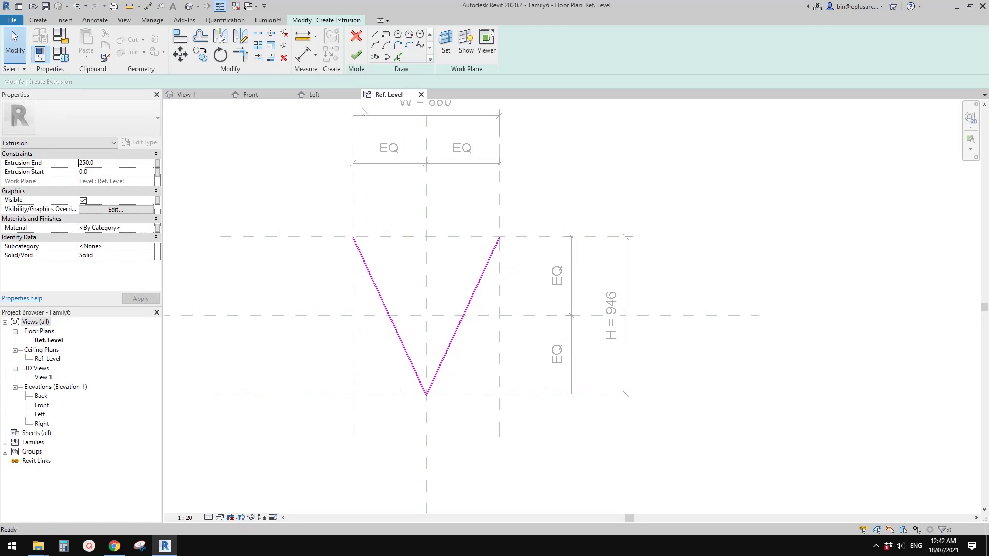
{"action": "left_click", "coordinate": [359, 53]}
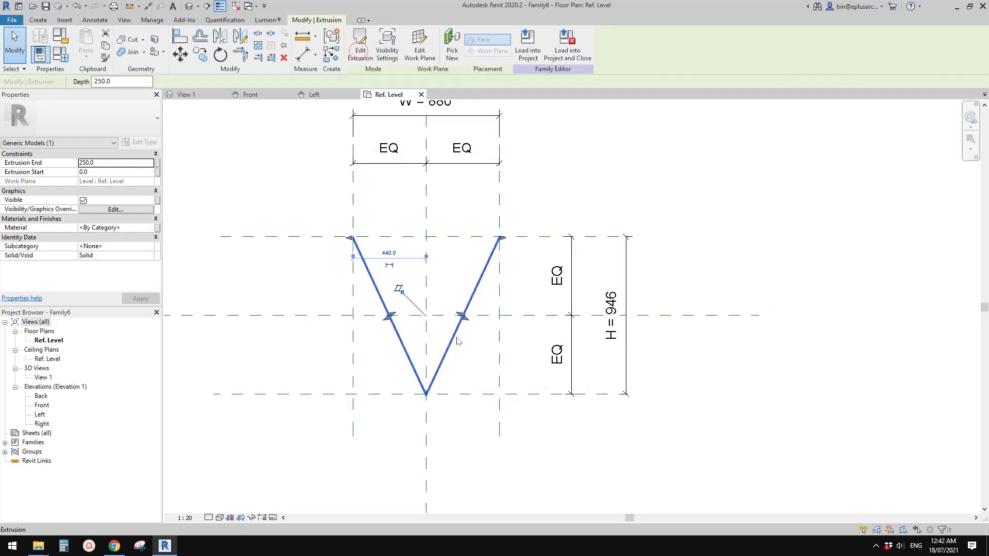
Flex the V extrusion by moving the lower horizontal plane to H about 680 mm and the right outer plane to W about 920 mm
{"action": "scroll", "coordinate": [462, 342], "scroll_direction": "up", "scroll_amount": 1}
{"action": "middle_click_drag", "start_coordinate": [526, 425], "coordinate": [551, 433]}
{"action": "left_click", "coordinate": [532, 435]}
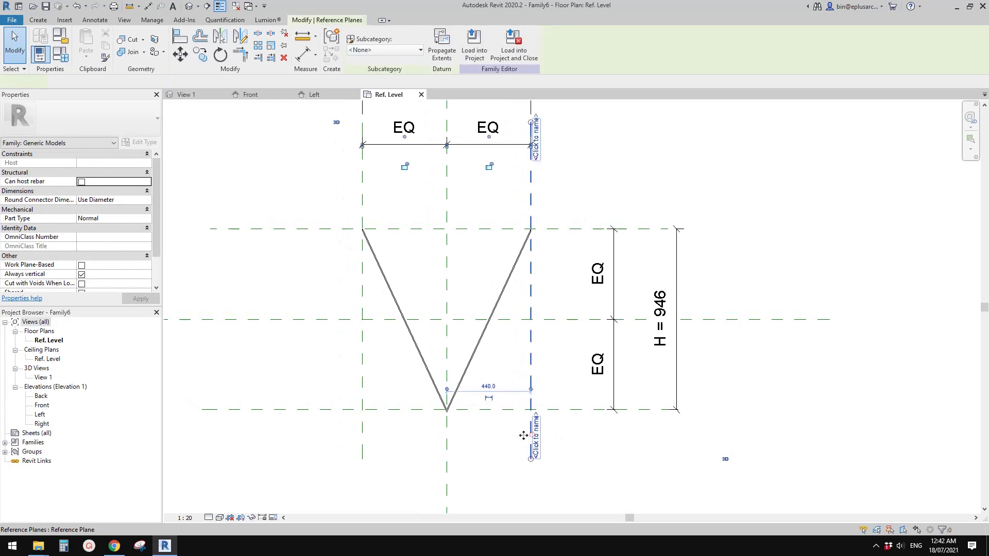
{"action": "left_click_drag", "start_coordinate": [505, 434], "coordinate": [507, 385]}
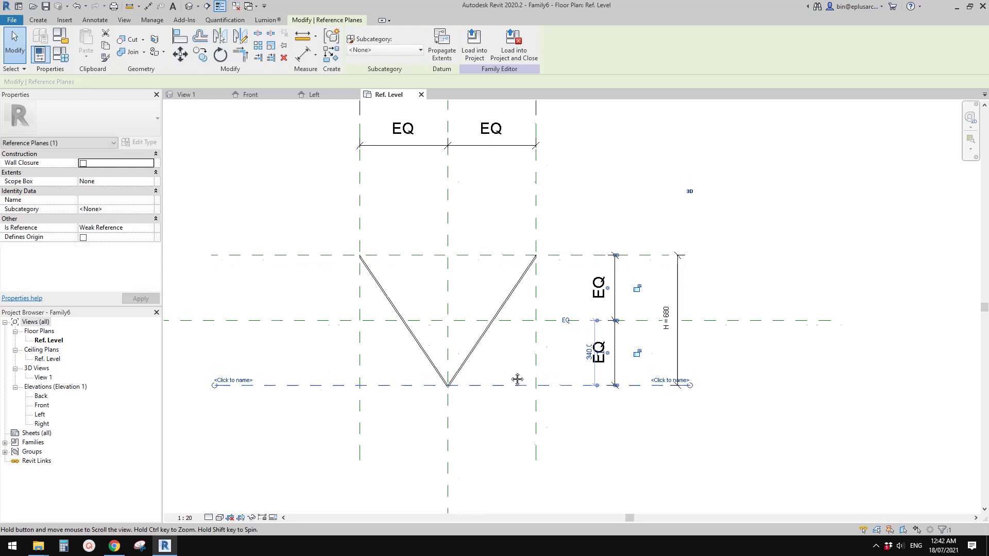
{"action": "middle_click_drag", "start_coordinate": [516, 379], "coordinate": [534, 385]}
{"action": "left_click", "coordinate": [553, 412]}
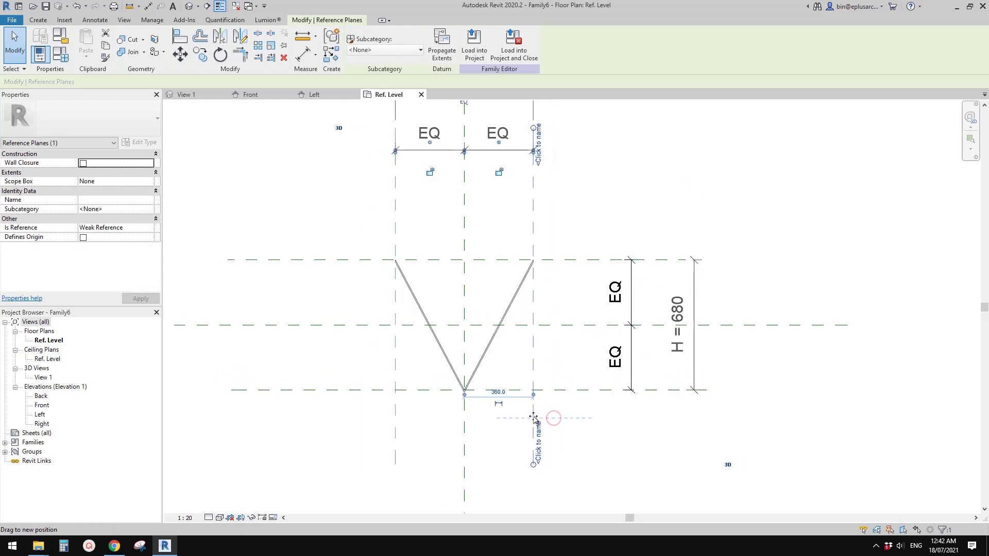
{"action": "key", "text": "Escape"}
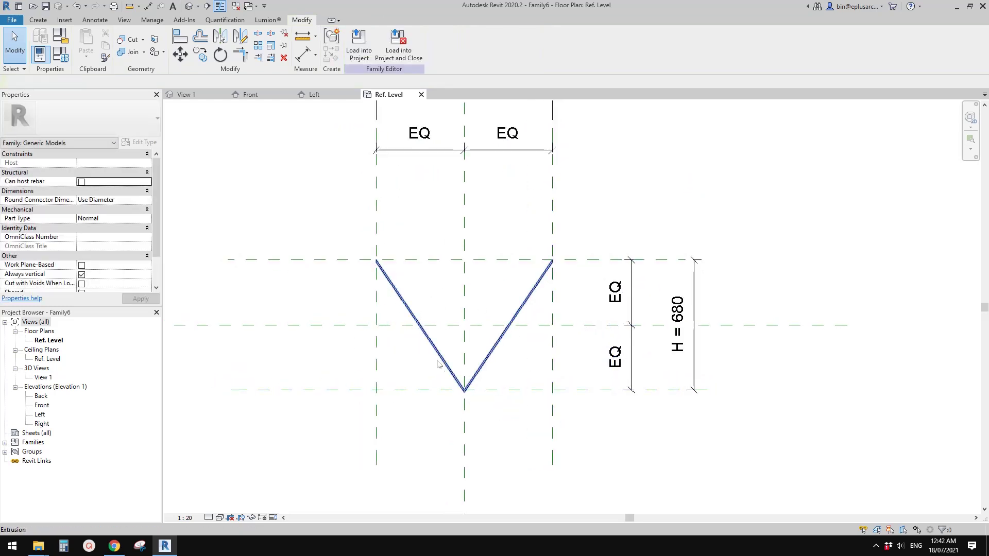
Flex the extrusion again by moving the right outer plane to W about 880 mm and the lower plane to H about 560 mm
{"action": "middle_click_drag", "start_coordinate": [509, 358], "coordinate": [520, 380]}
{"action": "scroll", "coordinate": [560, 294], "scroll_direction": "up", "scroll_amount": 1}
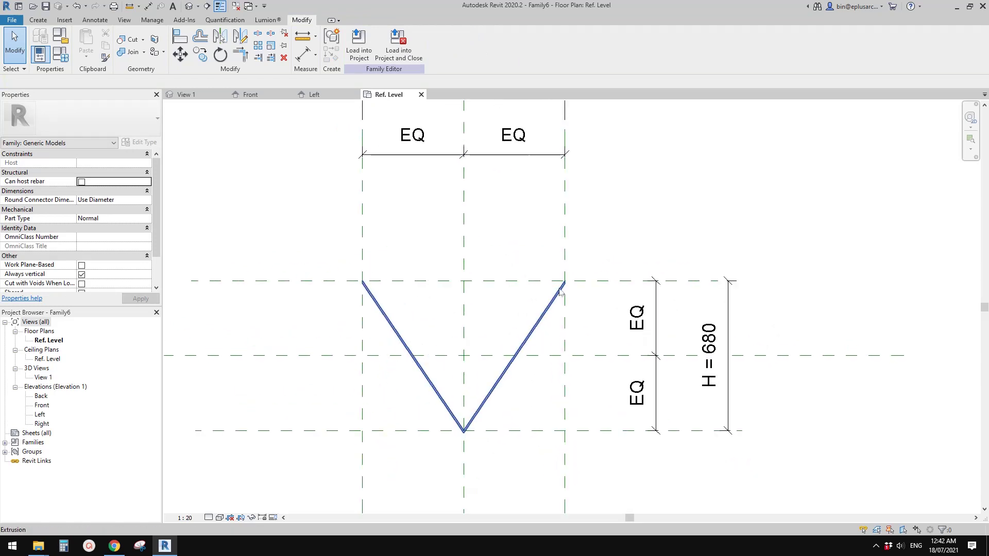
{"action": "left_click", "coordinate": [367, 293]}
{"action": "scroll", "coordinate": [381, 308], "scroll_direction": "down", "scroll_amount": 1}
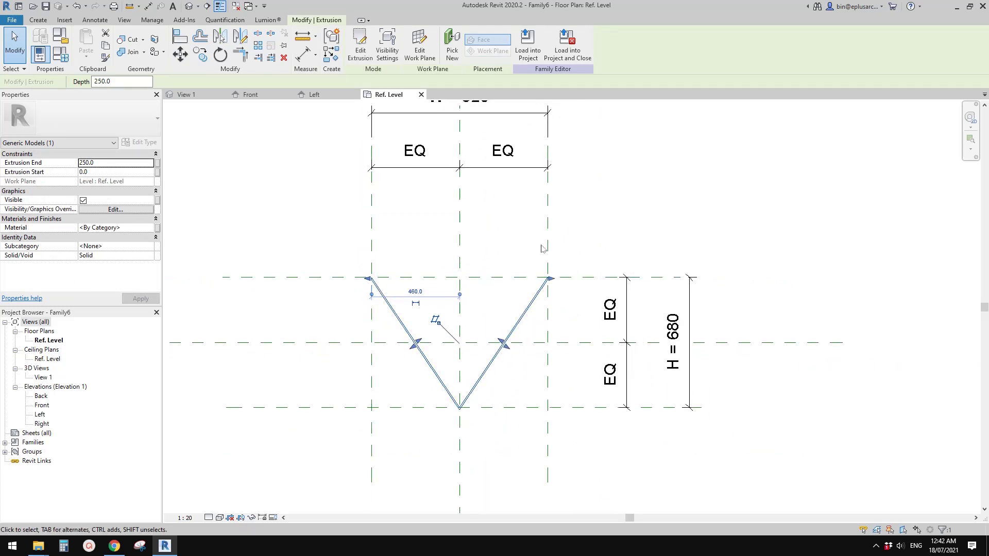
{"action": "left_click", "coordinate": [548, 311]}
{"action": "left_click_drag", "start_coordinate": [548, 312], "coordinate": [543, 316]}
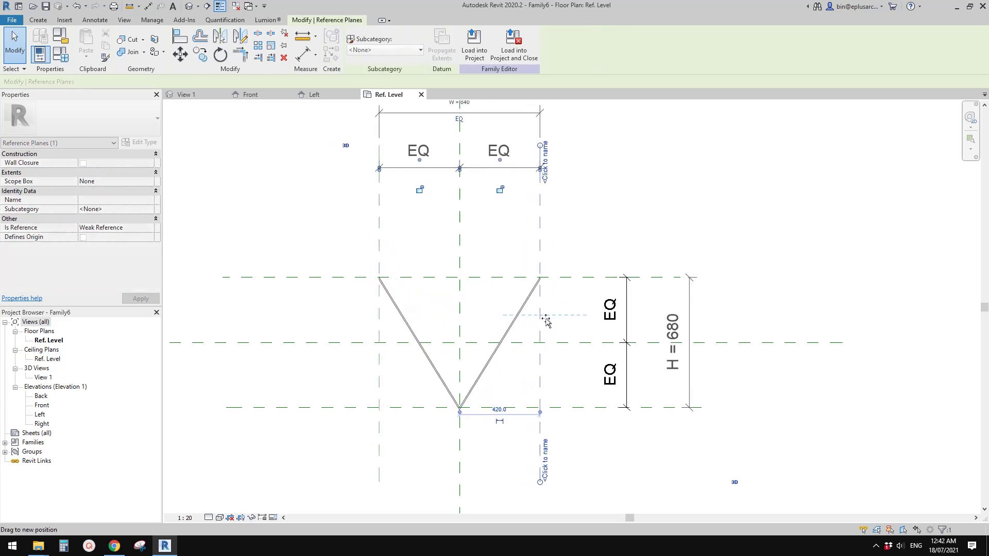
{"action": "left_click", "coordinate": [528, 407]}
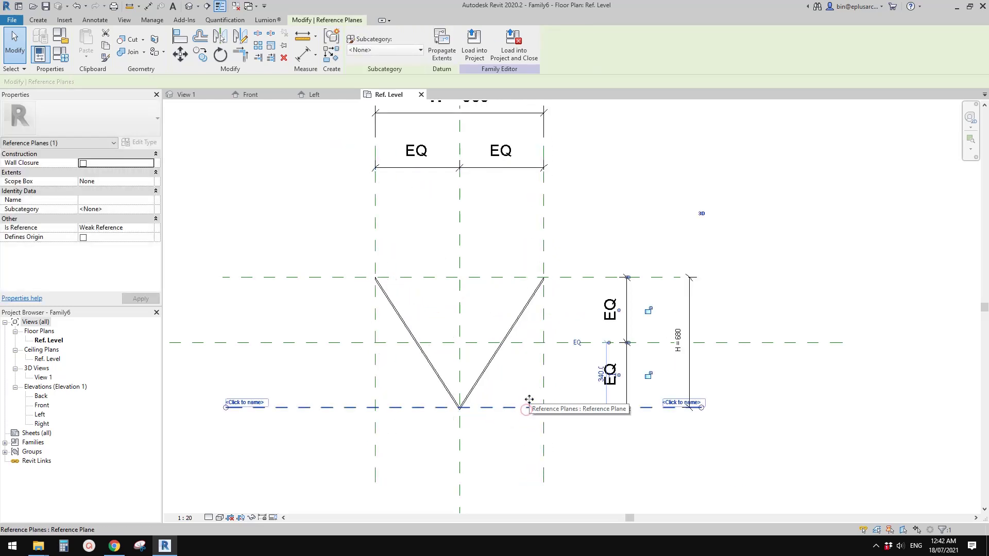
{"action": "left_click_drag", "start_coordinate": [529, 408], "coordinate": [530, 398]}
{"action": "left_click", "coordinate": [510, 378]}
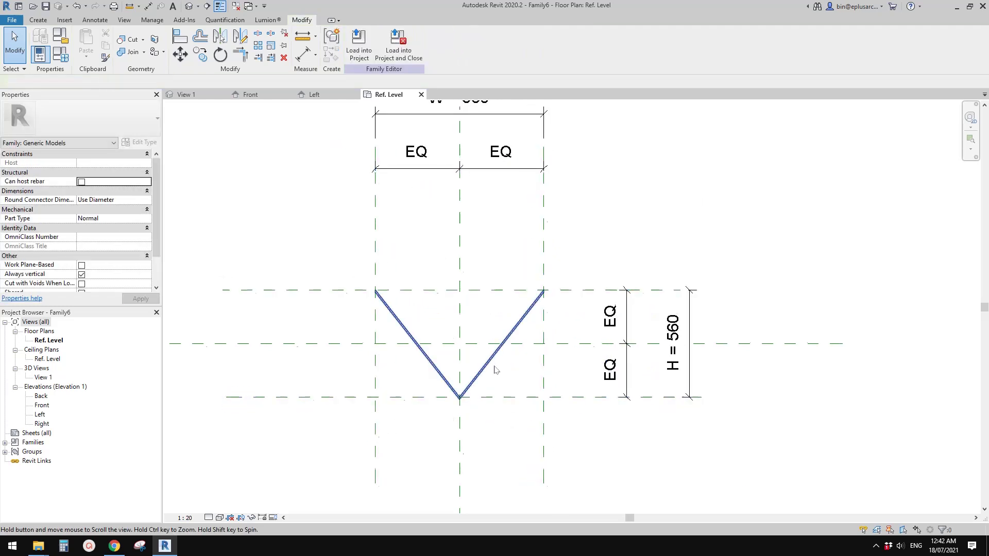
{"action": "middle_click_drag", "start_coordinate": [494, 369], "coordinate": [502, 375]}
Associate the extrusion's material with a new type family parameter named Material, grouped under Materials and Finishes
{"action": "middle_click_drag", "start_coordinate": [483, 338], "coordinate": [428, 336]}
{"action": "scroll", "coordinate": [434, 336], "scroll_direction": "down", "scroll_amount": 1}
{"action": "left_click", "coordinate": [410, 333]}
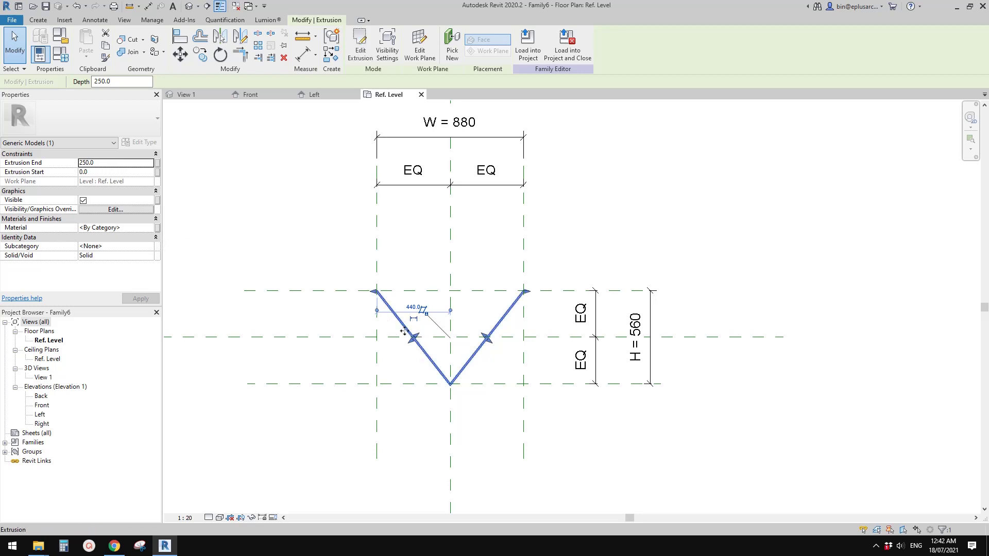
{"action": "left_click", "coordinate": [157, 227]}
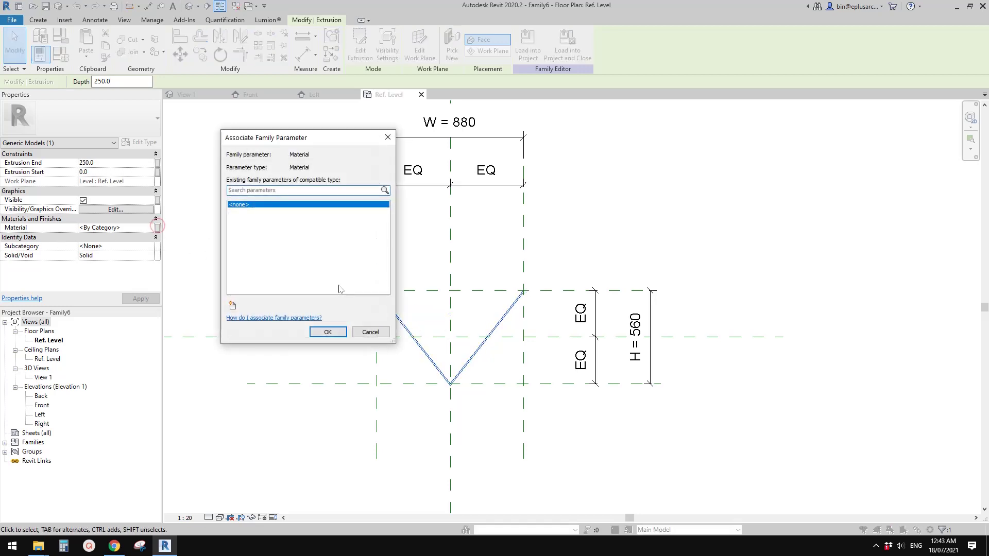
{"action": "left_click", "coordinate": [233, 306]}
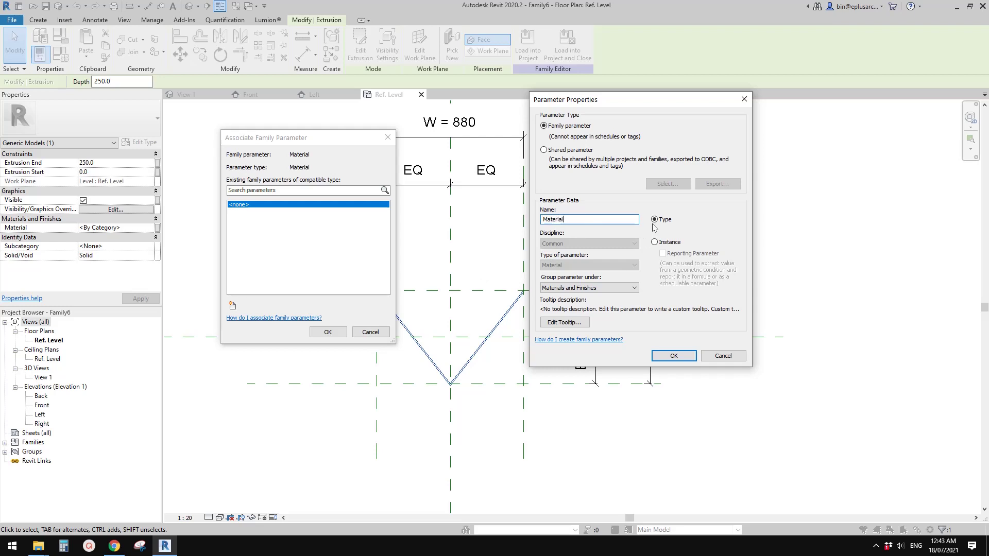
{"action": "left_click", "coordinate": [673, 355]}
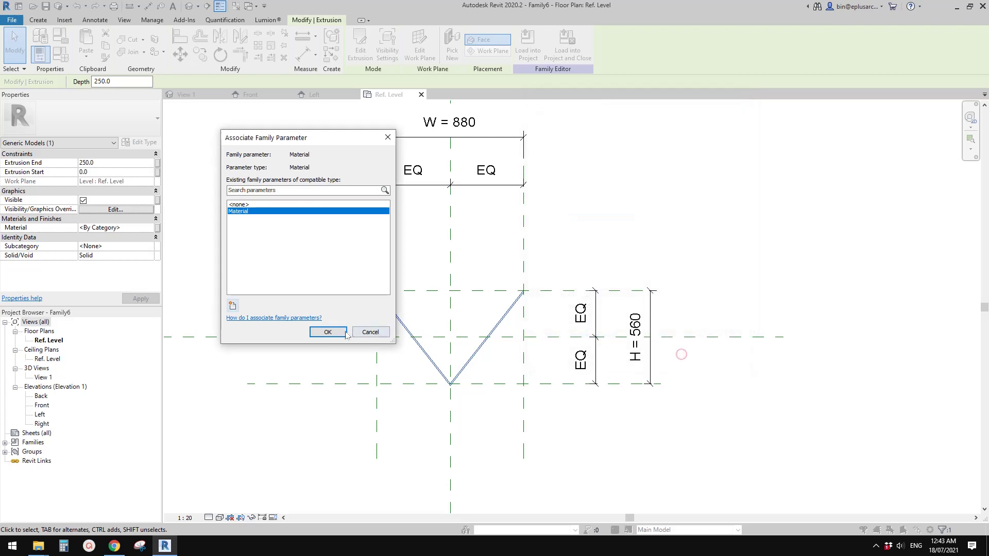
{"action": "left_click", "coordinate": [327, 331]}
{"action": "scroll", "coordinate": [451, 295], "scroll_direction": "up", "scroll_amount": 1}
{"action": "middle_click_drag", "start_coordinate": [451, 292], "coordinate": [450, 306]}
{"action": "key", "text": "Escape"}
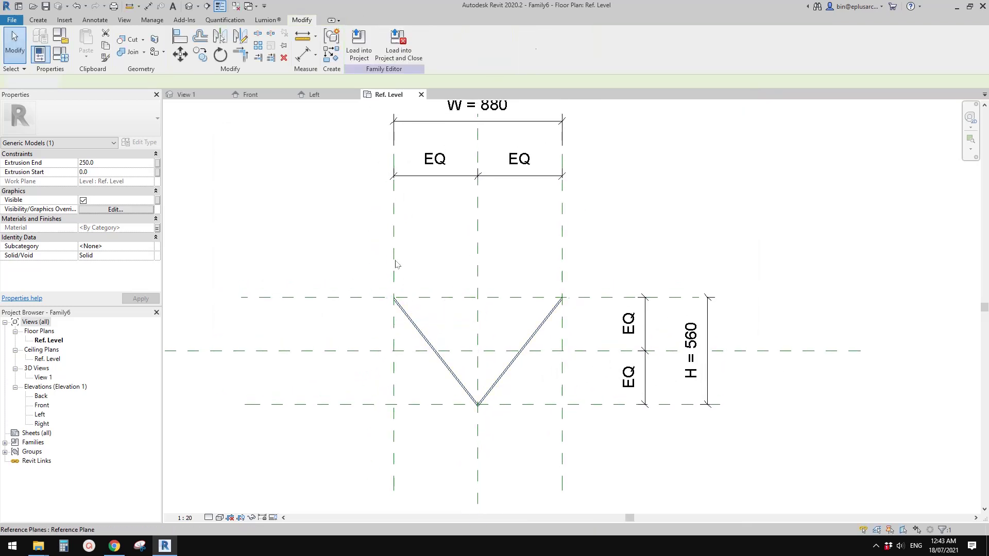
Create a new family from the Metric Curtain Wall Panel.rft template and close the inactive views
{"action": "left_click", "coordinate": [12, 20]}
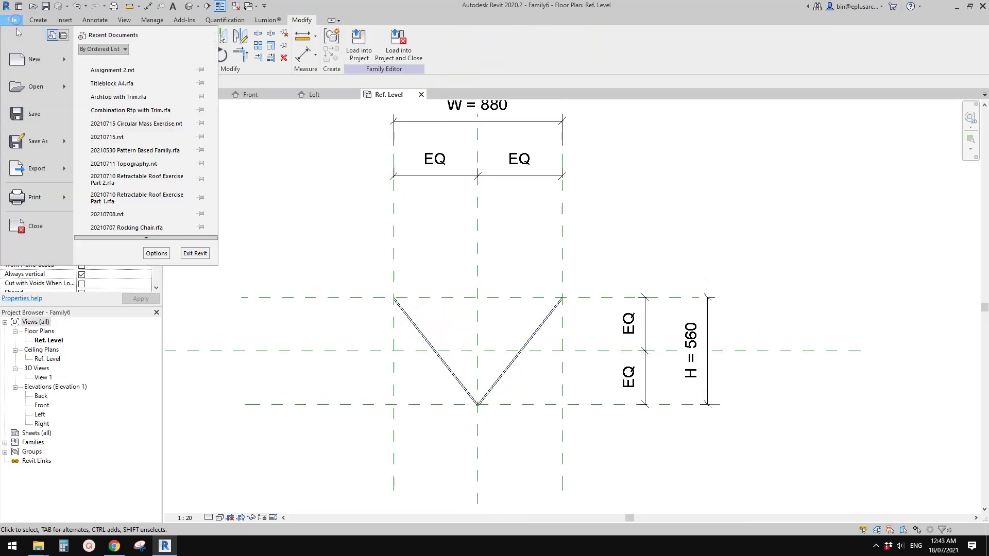
{"action": "mouse_move", "coordinate": [65, 64]}
{"action": "left_click", "coordinate": [91, 78]}
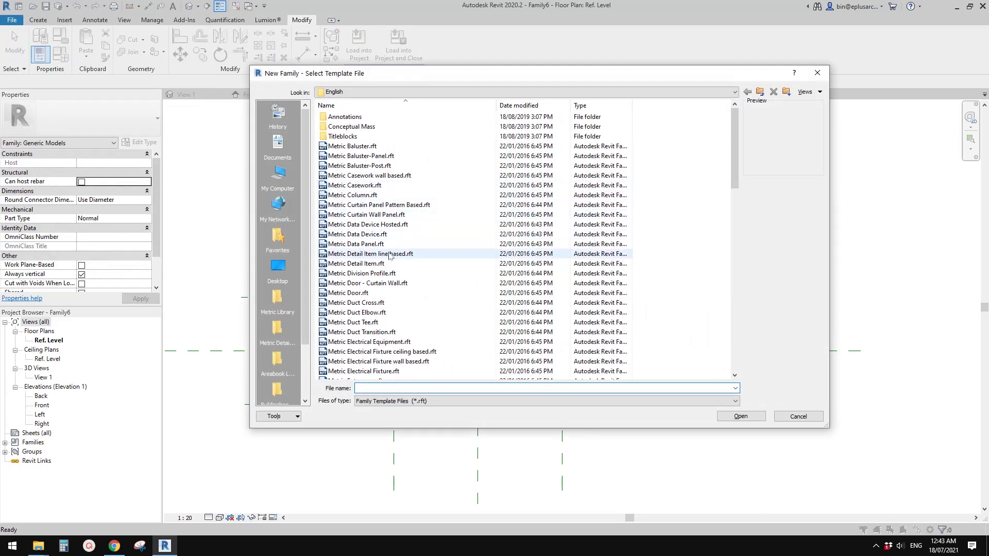
{"action": "left_click", "coordinate": [381, 216]}
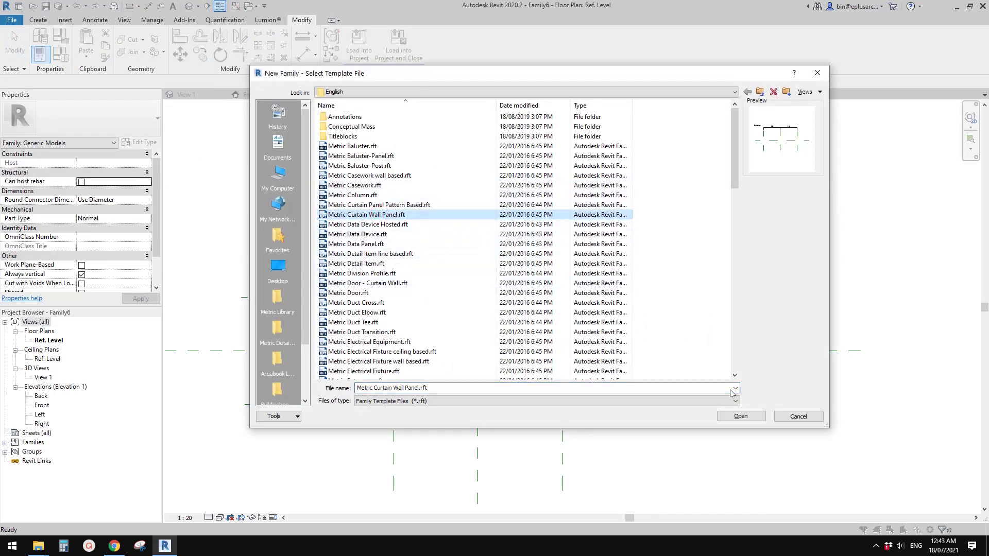
{"action": "left_click", "coordinate": [740, 415]}
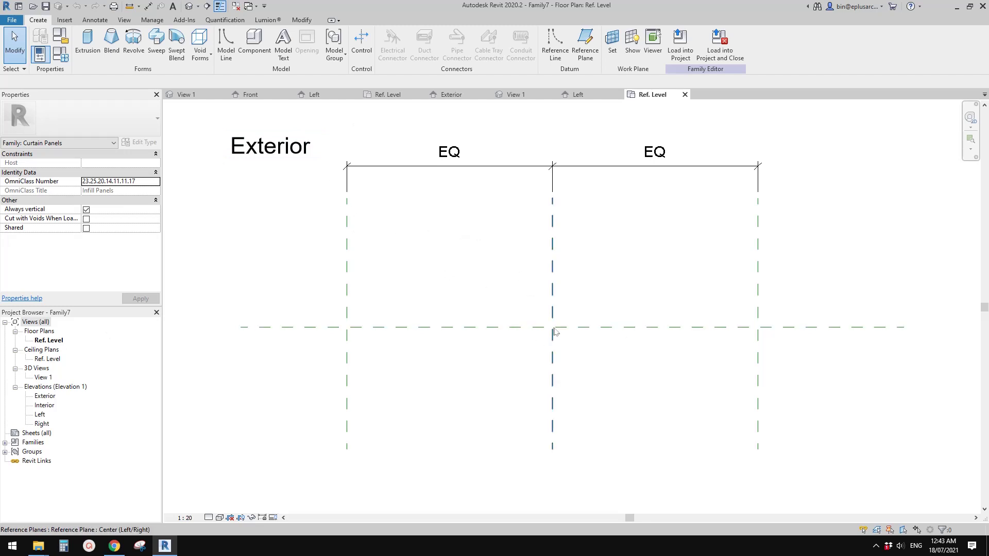
{"action": "left_click", "coordinate": [237, 7]}
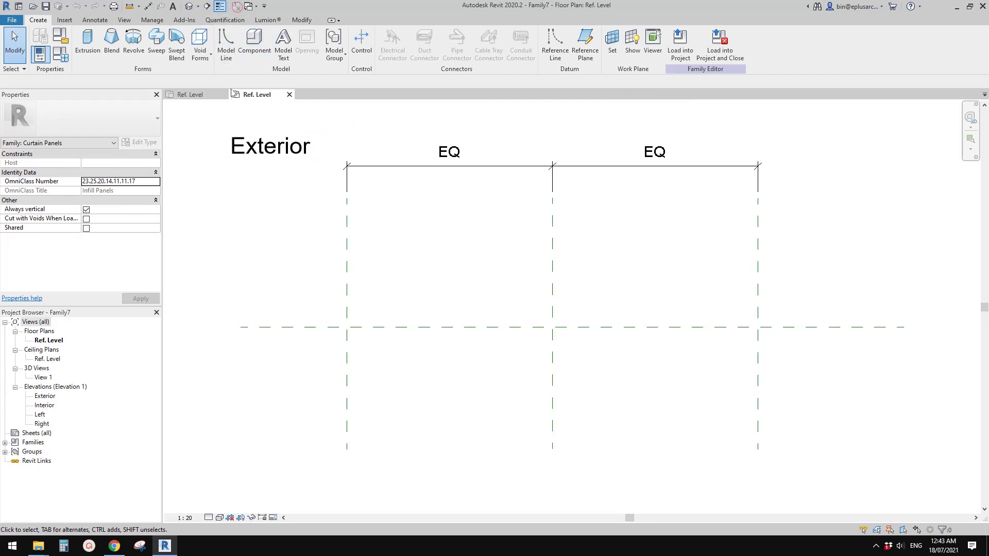
Load the V-shaped generic model family into the curtain panel family and place one instance on the central reference planes' intersection
{"action": "left_click", "coordinate": [195, 95]}
{"action": "middle_click_drag", "start_coordinate": [432, 226], "coordinate": [431, 220]}
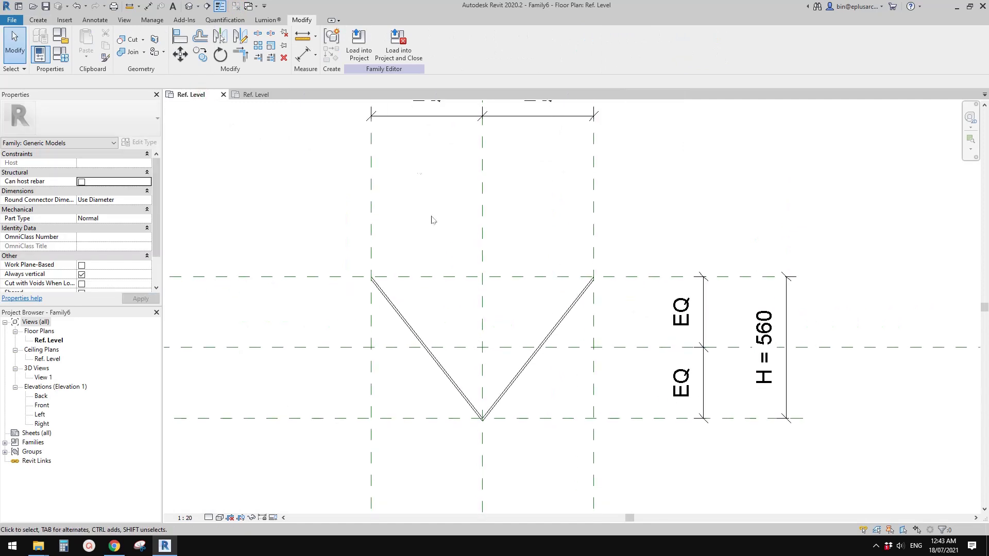
{"action": "left_click", "coordinate": [366, 59]}
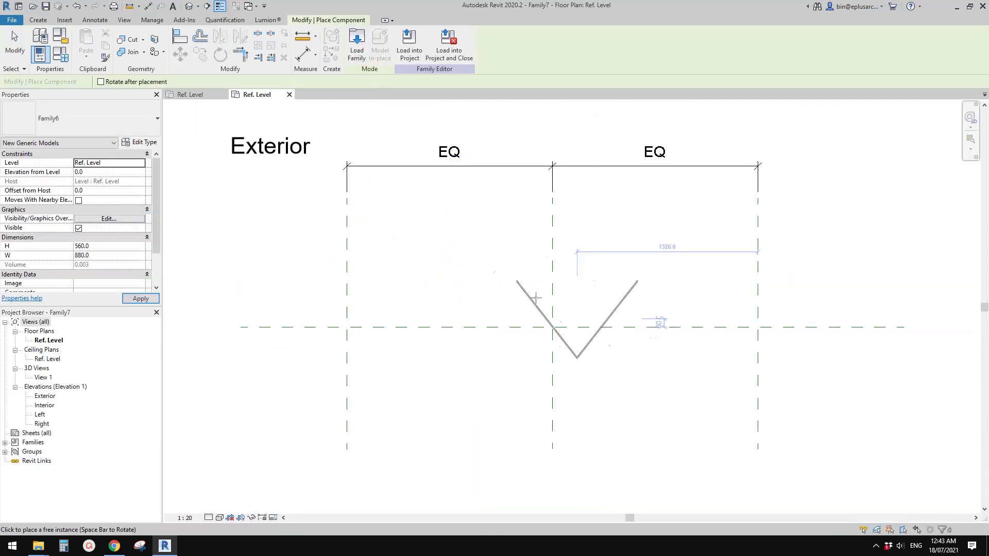
{"action": "scroll", "coordinate": [453, 292], "scroll_direction": "up", "scroll_amount": 3}
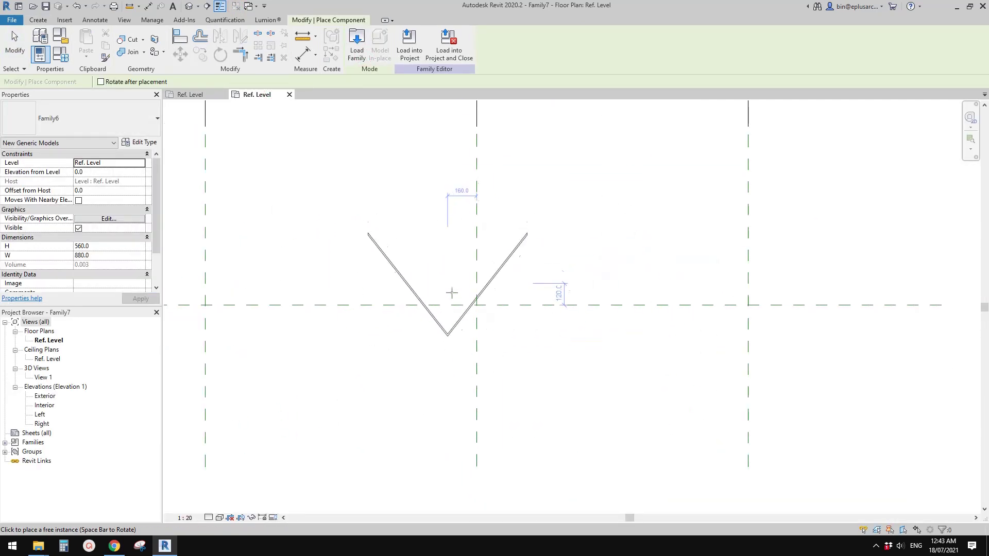
{"action": "left_click", "coordinate": [469, 307]}
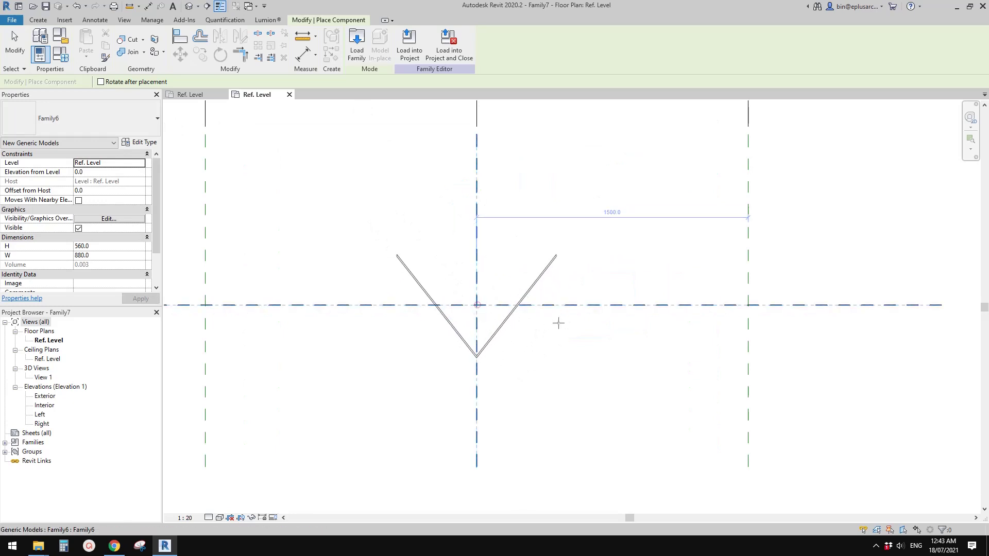
{"action": "scroll", "coordinate": [556, 325], "scroll_direction": "down", "scroll_amount": 2}
{"action": "key", "text": "Escape"}
{"action": "key", "text": "Escape"}
Stretch the placed V component's right end to the Right reference plane and lock it there
{"action": "left_click", "coordinate": [511, 297]}
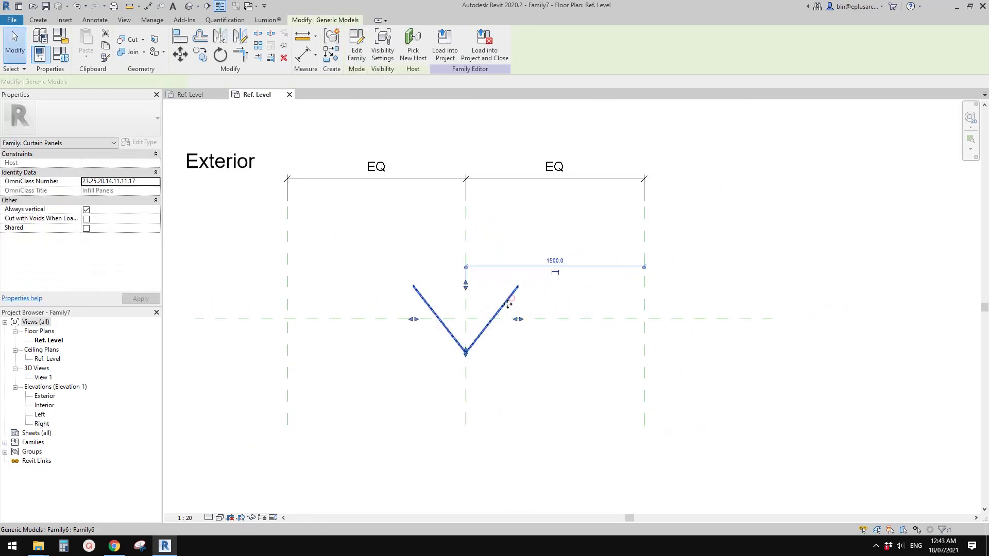
{"action": "scroll", "coordinate": [521, 304], "scroll_direction": "up", "scroll_amount": 1}
{"action": "middle_click_drag", "start_coordinate": [455, 291], "coordinate": [512, 272]}
{"action": "scroll", "coordinate": [444, 329], "scroll_direction": "down", "scroll_amount": 1}
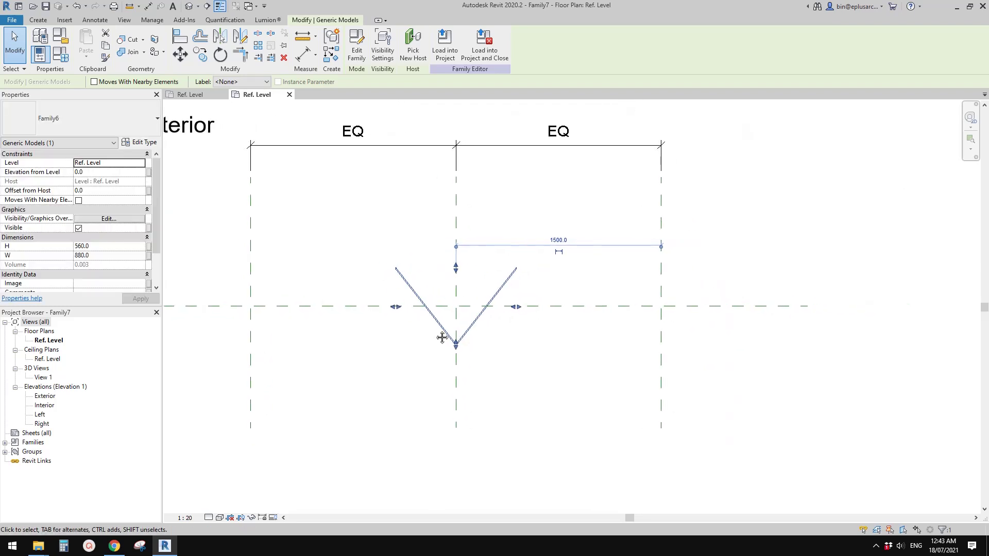
{"action": "left_click_drag", "start_coordinate": [514, 309], "coordinate": [653, 322]}
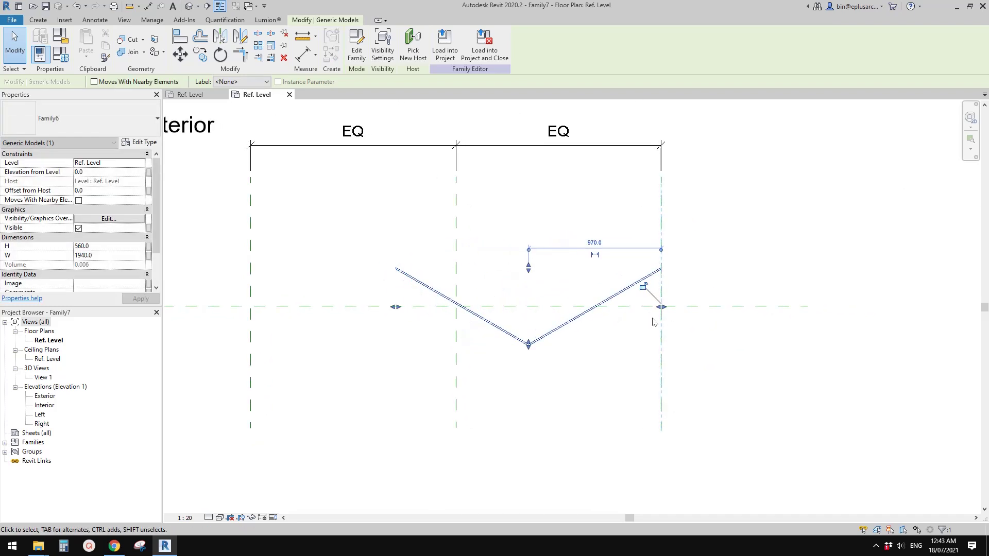
{"action": "left_click", "coordinate": [644, 287]}
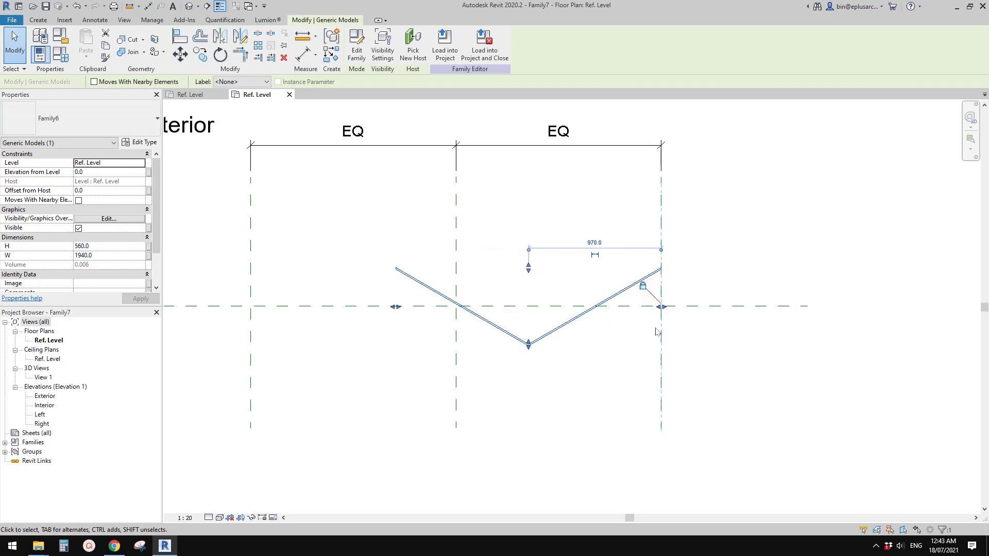
{"action": "middle_click_drag", "start_coordinate": [647, 329], "coordinate": [619, 331]}
{"action": "left_click", "coordinate": [654, 358]}
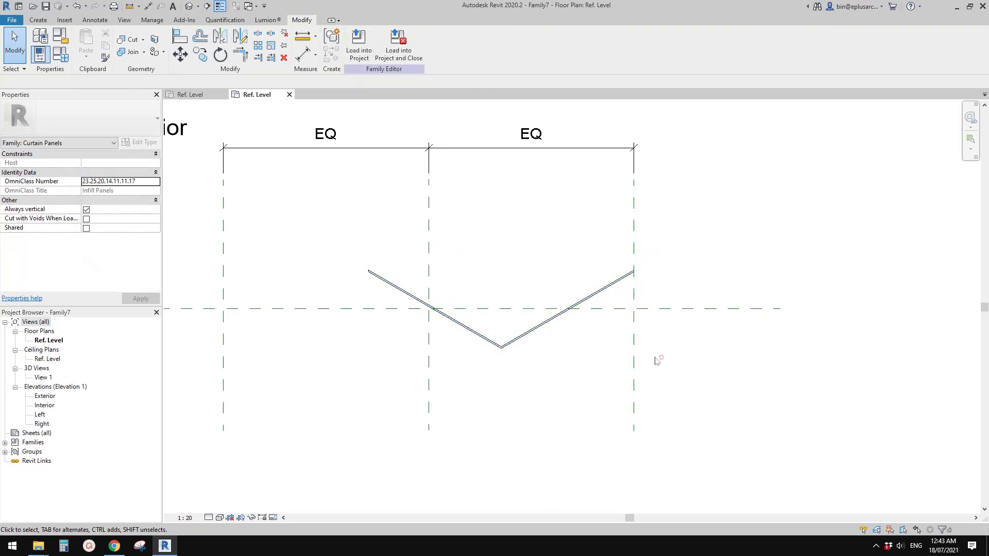
{"action": "left_click", "coordinate": [634, 357]}
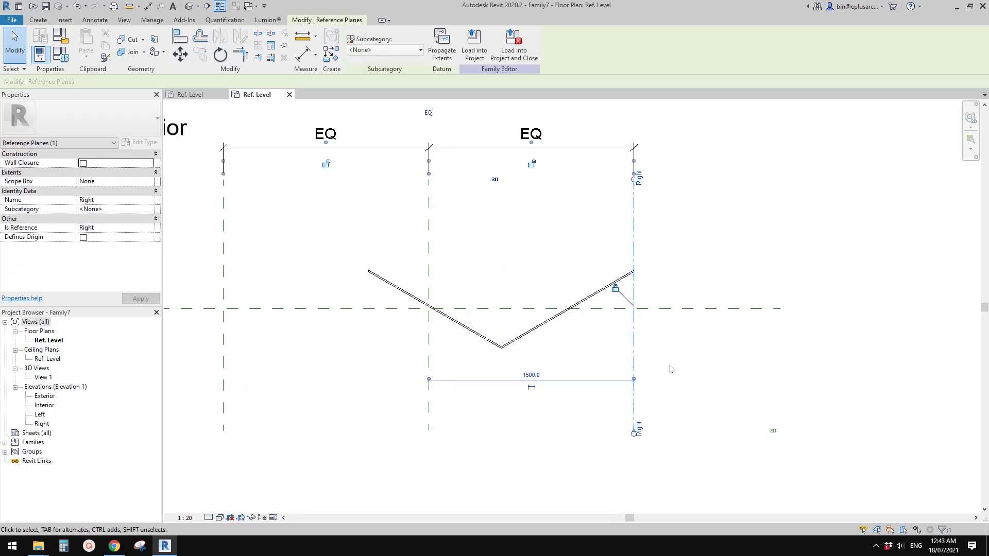
{"action": "left_click", "coordinate": [667, 361]}
Stretch the V component's left end to the Left reference plane and lock the alignment
{"action": "left_click", "coordinate": [223, 258]}
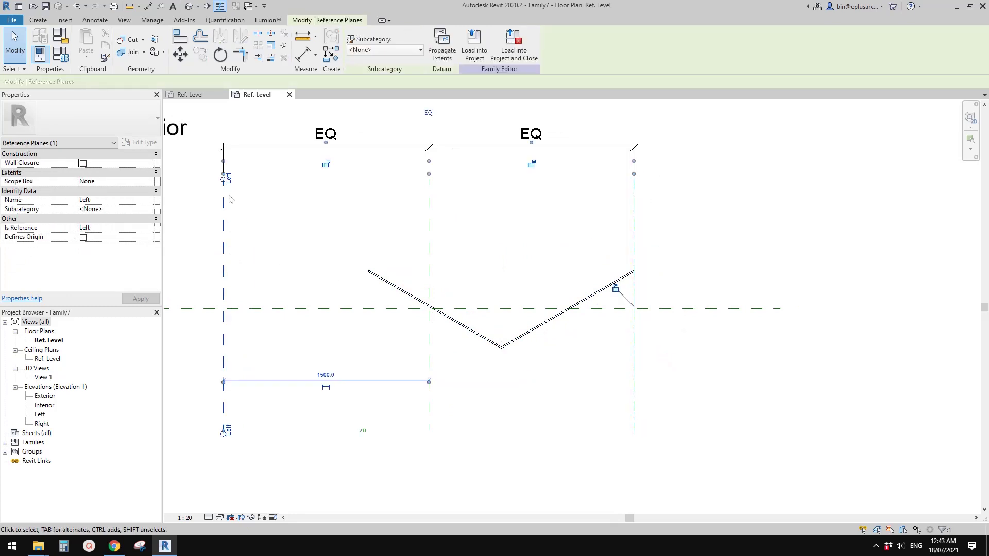
{"action": "left_click", "coordinate": [400, 291]}
{"action": "left_click_drag", "start_coordinate": [367, 308], "coordinate": [222, 309]}
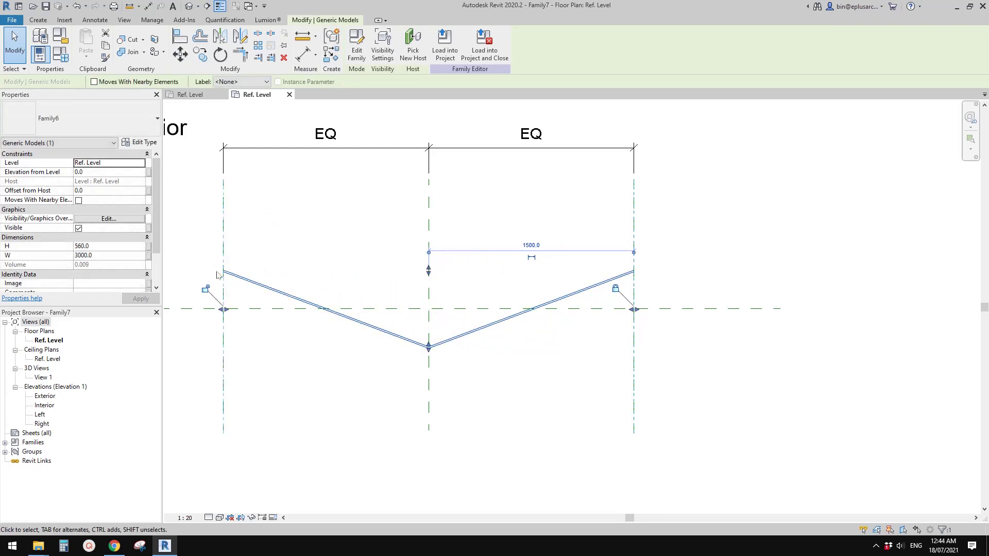
{"action": "middle_click_drag", "start_coordinate": [397, 296], "coordinate": [495, 284]}
{"action": "scroll", "coordinate": [497, 296], "scroll_direction": "down", "scroll_amount": 1}
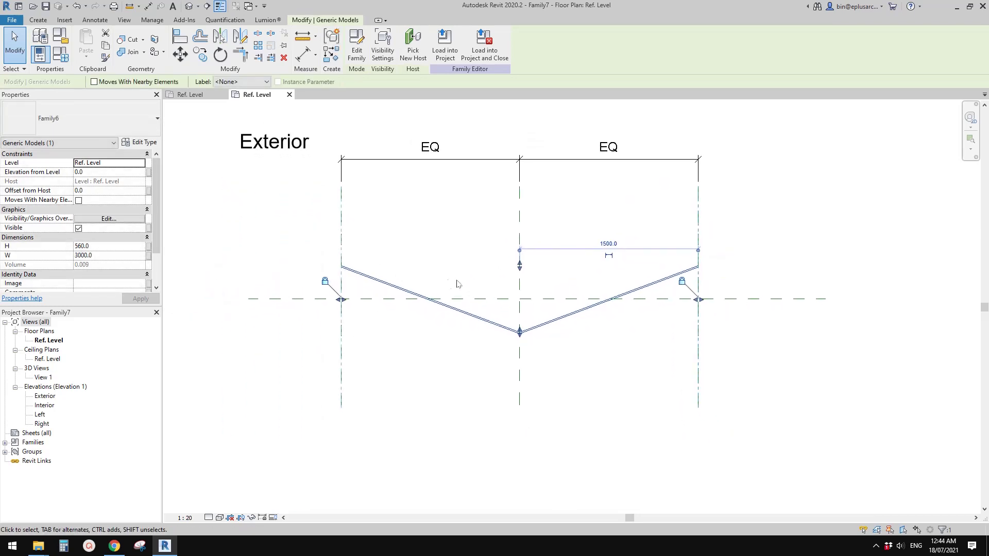
{"action": "left_click", "coordinate": [447, 279]}
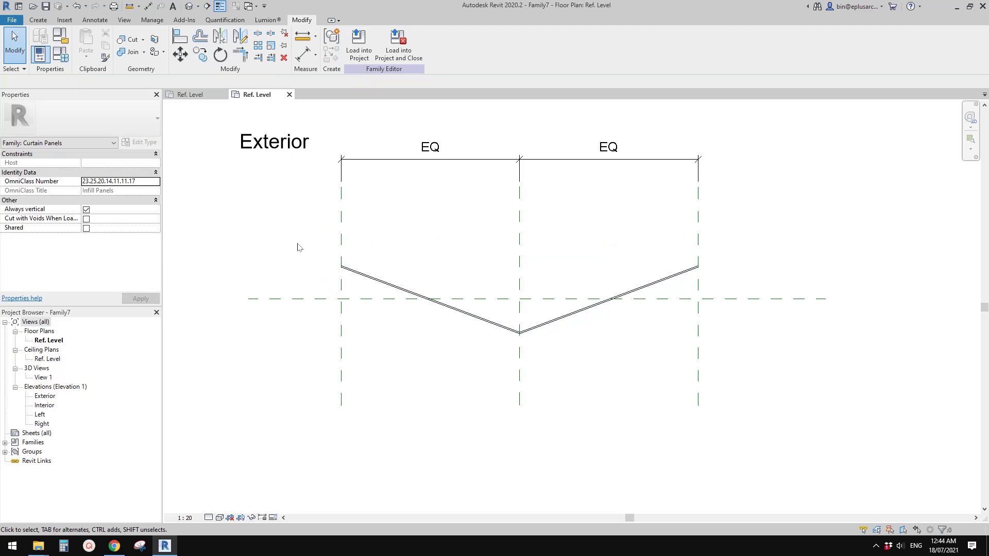
Draw two horizontal reference planes about 1078 mm apart, one above and one below the V component
{"action": "middle_click_drag", "start_coordinate": [574, 247], "coordinate": [565, 247]}
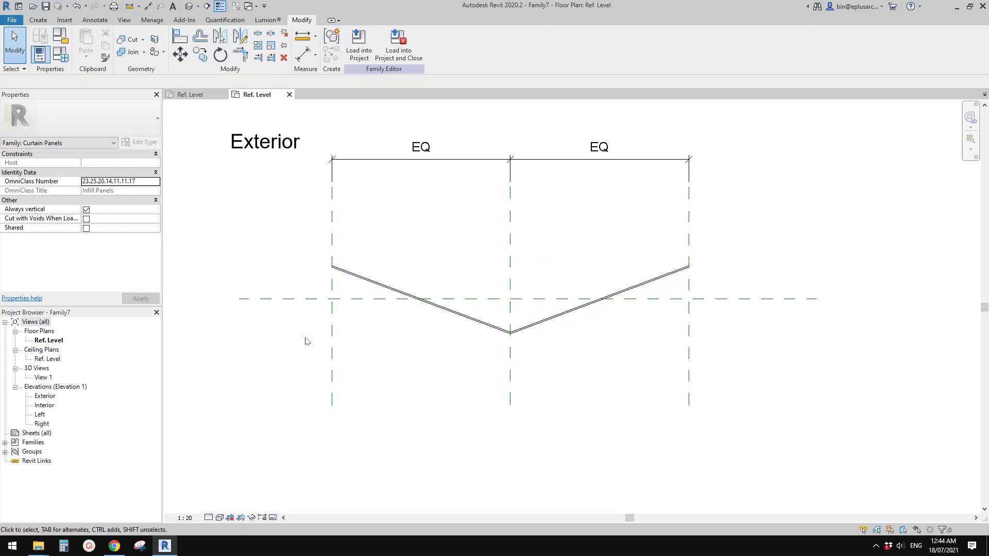
{"action": "middle_click_drag", "start_coordinate": [410, 225], "coordinate": [415, 237]}
{"action": "key", "text": "r"}
{"action": "key", "text": "p"}
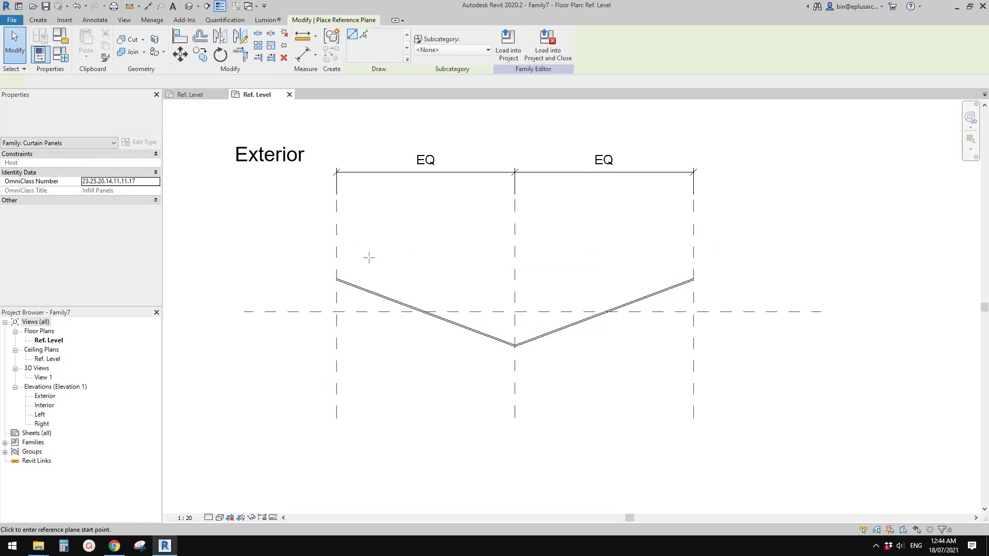
{"action": "left_click", "coordinate": [294, 247]}
{"action": "left_click", "coordinate": [715, 248]}
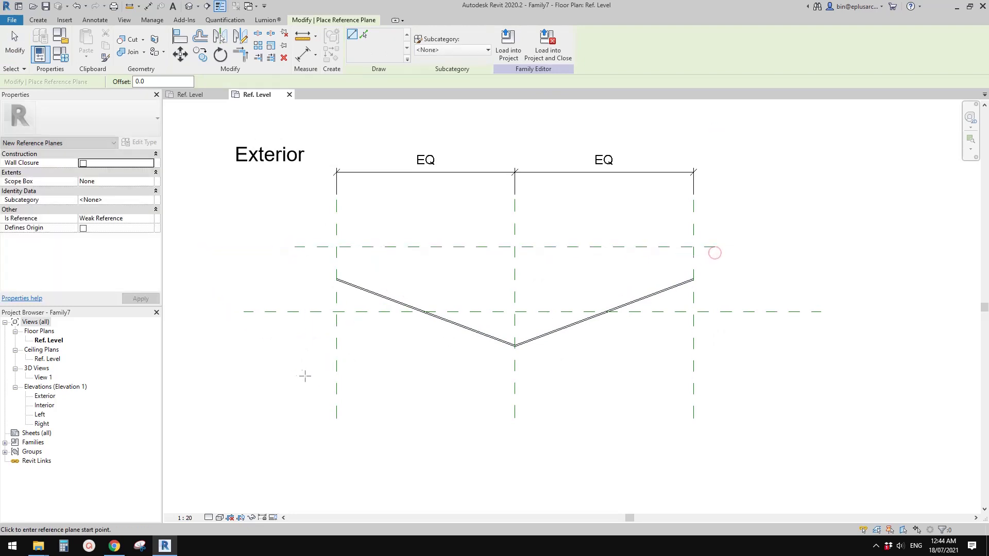
{"action": "left_click", "coordinate": [298, 375]}
{"action": "left_click", "coordinate": [715, 369]}
{"action": "middle_click_drag", "start_coordinate": [640, 337], "coordinate": [634, 346]}
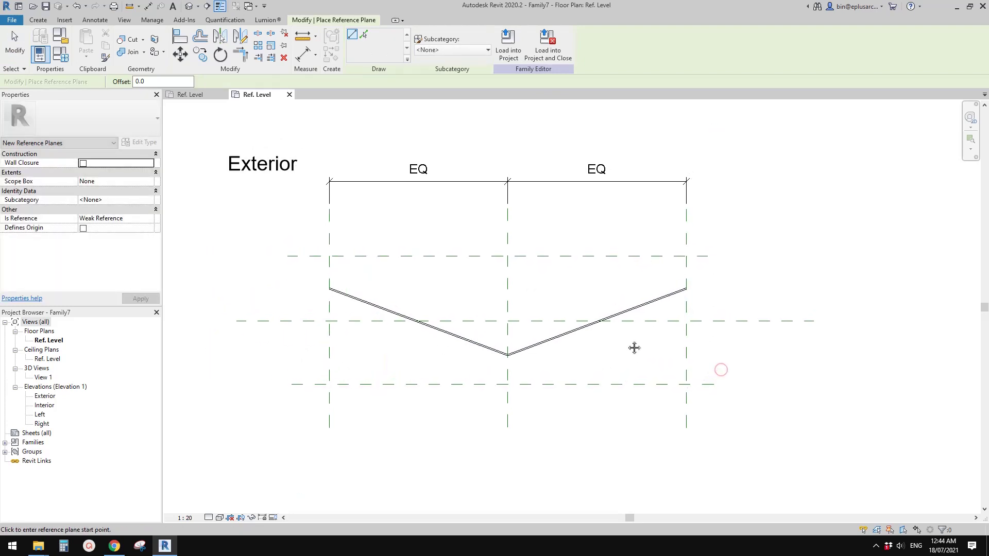
Dimension the two new horizontal planes together with the centre plane and make the spacing equal
{"action": "key", "text": "d"}
{"action": "key", "text": "i"}
{"action": "left_click", "coordinate": [456, 384]}
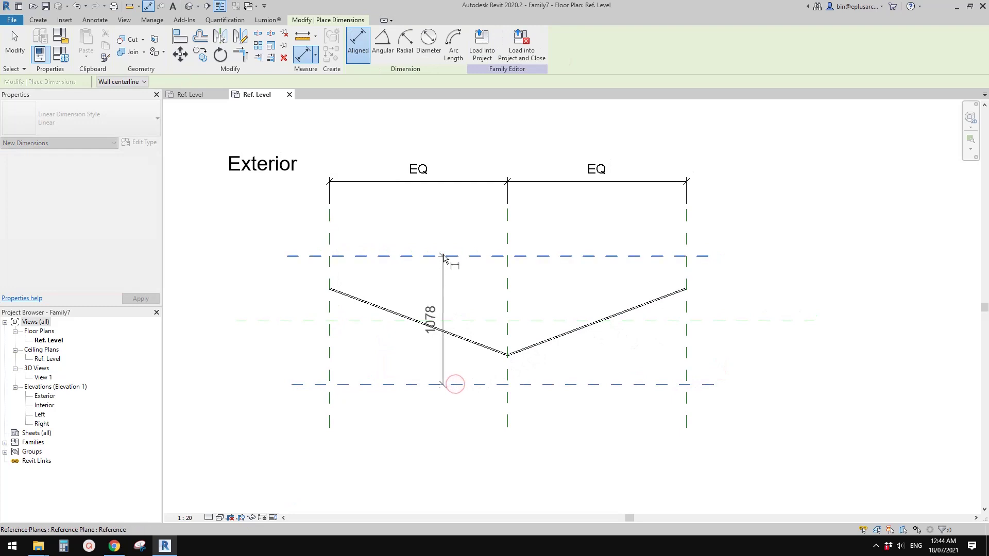
{"action": "left_click", "coordinate": [443, 256]}
{"action": "left_click", "coordinate": [285, 321]}
{"action": "left_click", "coordinate": [265, 300]}
{"action": "left_click", "coordinate": [290, 328]}
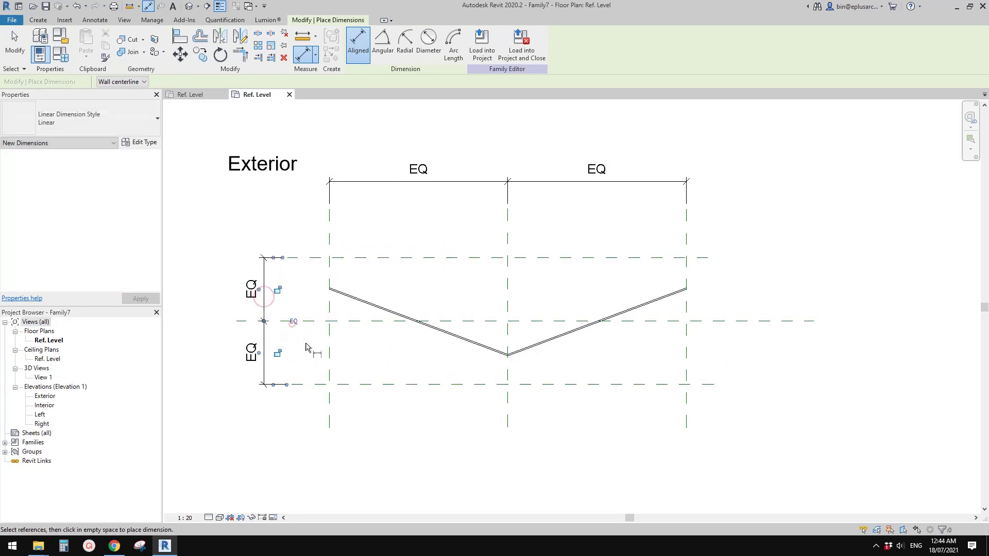
Dimension the overall distance between the two new horizontal planes and label it with a new type parameter named H, grouped under Dimensions
{"action": "left_click", "coordinate": [358, 257]}
{"action": "left_click", "coordinate": [355, 384]}
{"action": "left_click", "coordinate": [223, 349]}
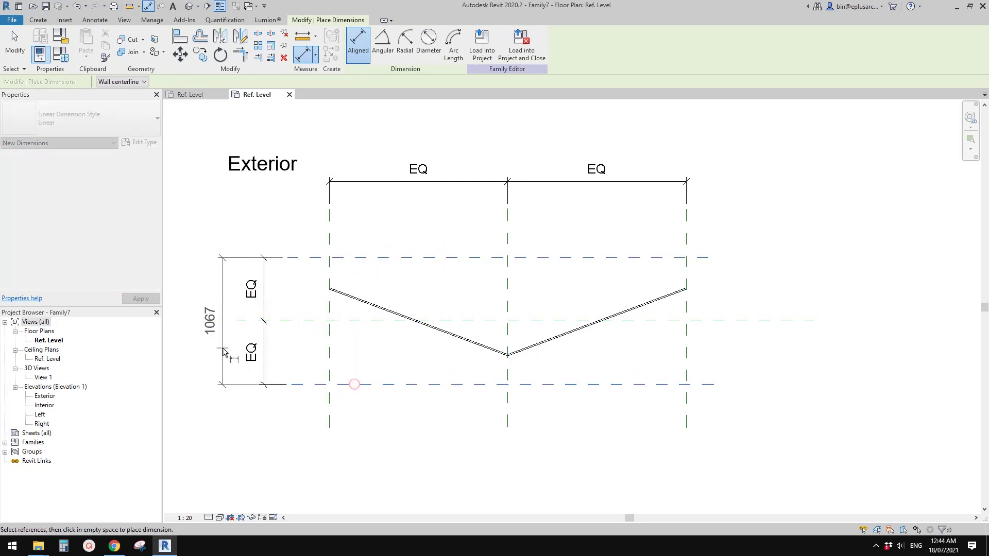
{"action": "key", "text": "Escape"}
{"action": "key", "text": "Escape"}
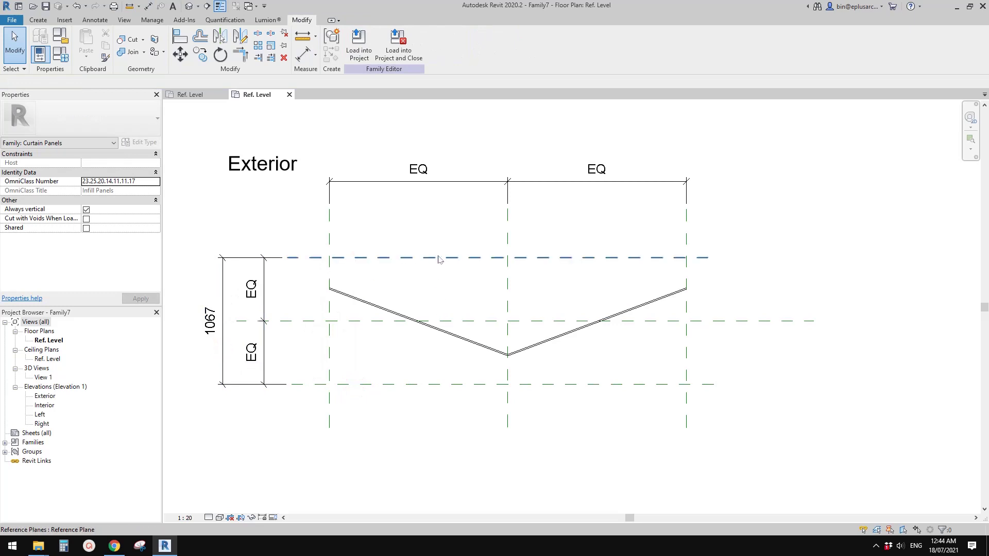
{"action": "left_click", "coordinate": [222, 322]}
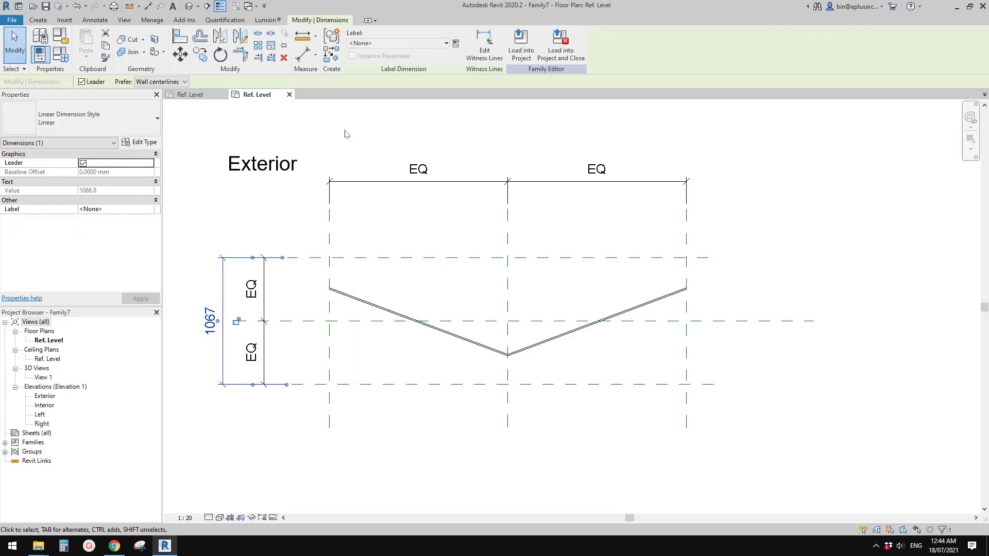
{"action": "left_click", "coordinate": [456, 44]}
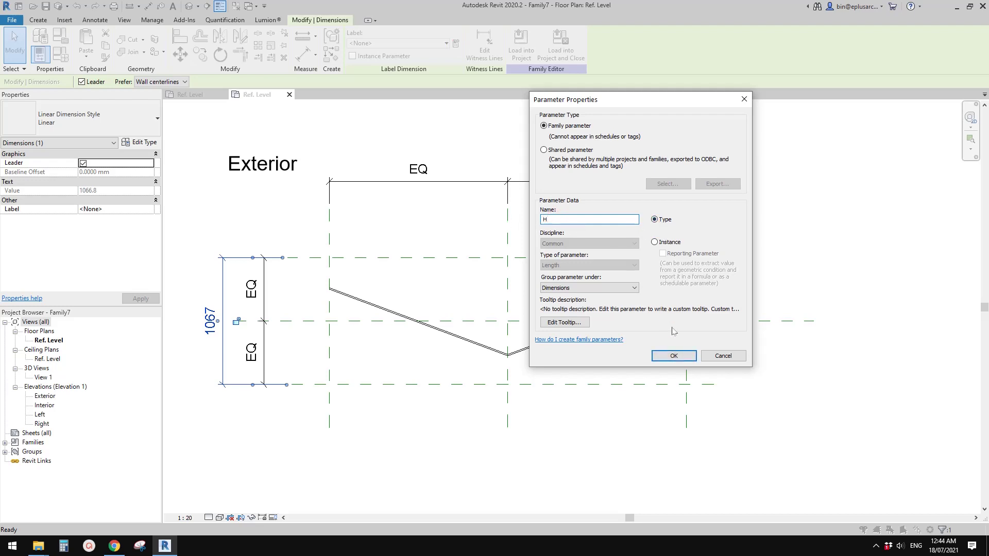
{"action": "left_click", "coordinate": [674, 356]}
{"action": "left_click", "coordinate": [349, 346]}
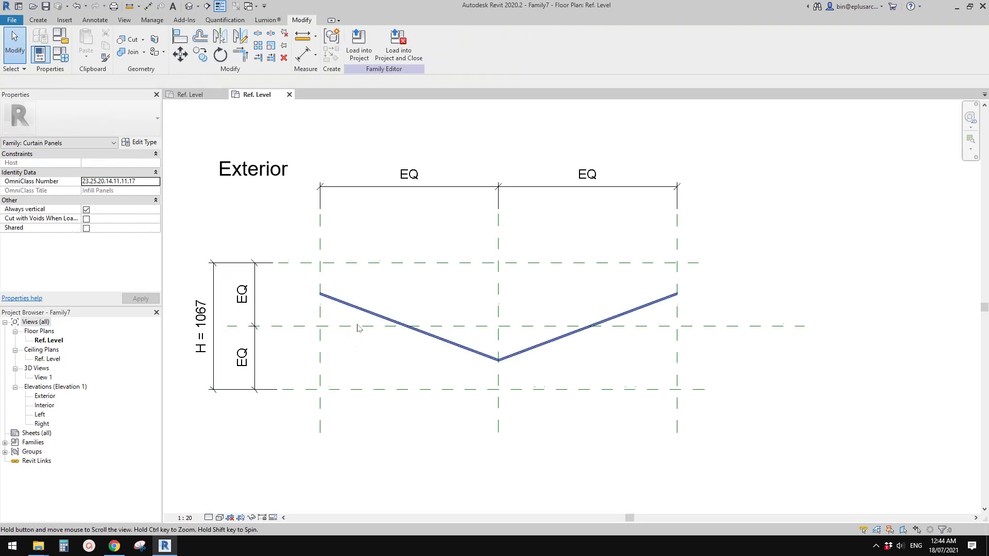
Stretch the V component's upper and lower edges to the outer horizontal reference planes and lock them there
{"action": "left_click", "coordinate": [372, 310]}
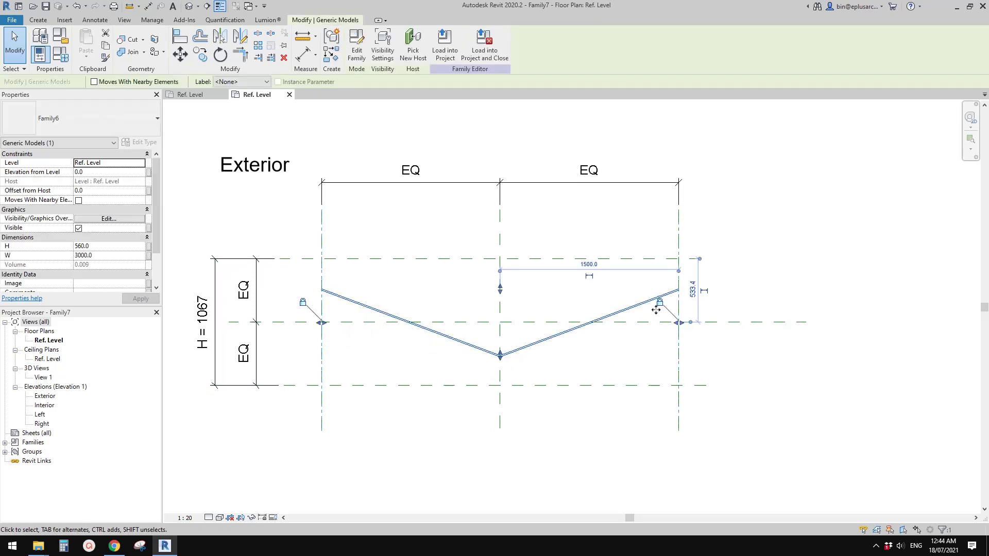
{"action": "left_click_drag", "start_coordinate": [500, 288], "coordinate": [525, 267]}
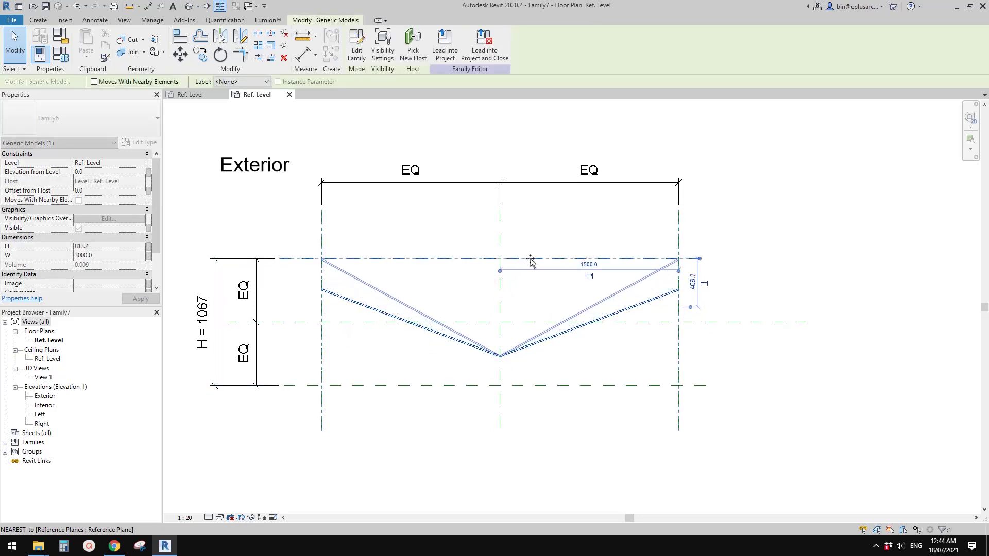
{"action": "left_click_drag", "start_coordinate": [500, 356], "coordinate": [536, 387]}
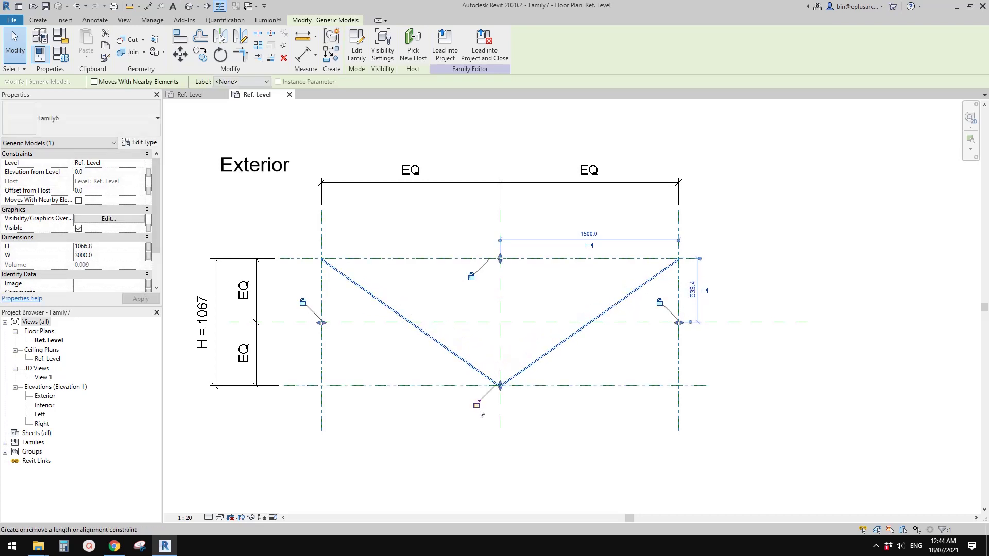
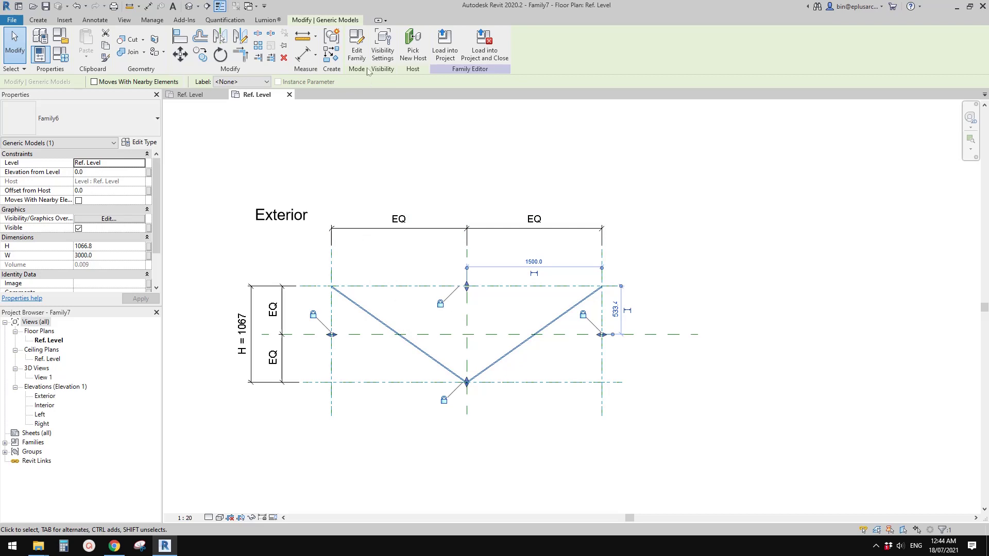
Open the nested V component's family for editing and show the extrusion in its Front elevation
{"action": "left_click", "coordinate": [360, 49]}
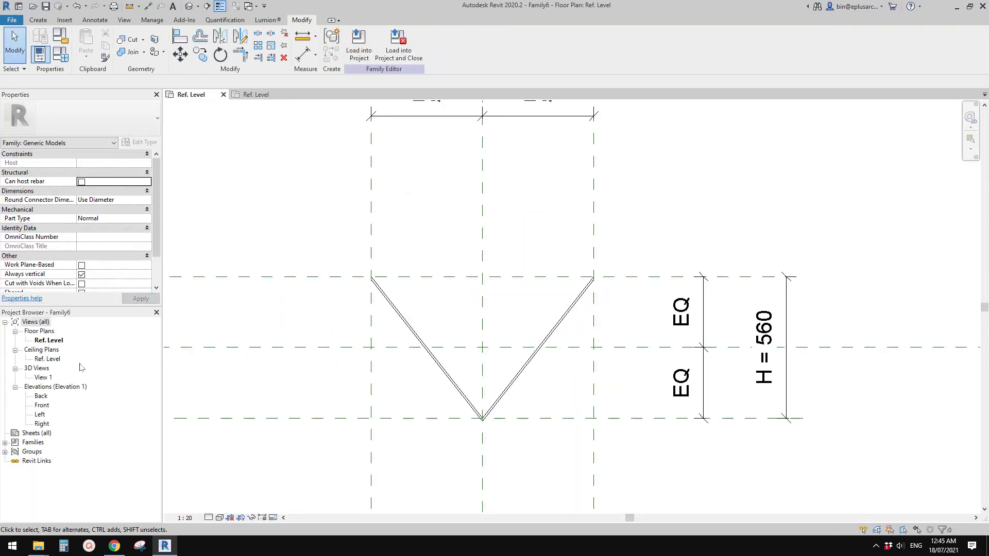
{"action": "double_click", "coordinate": [42, 405]}
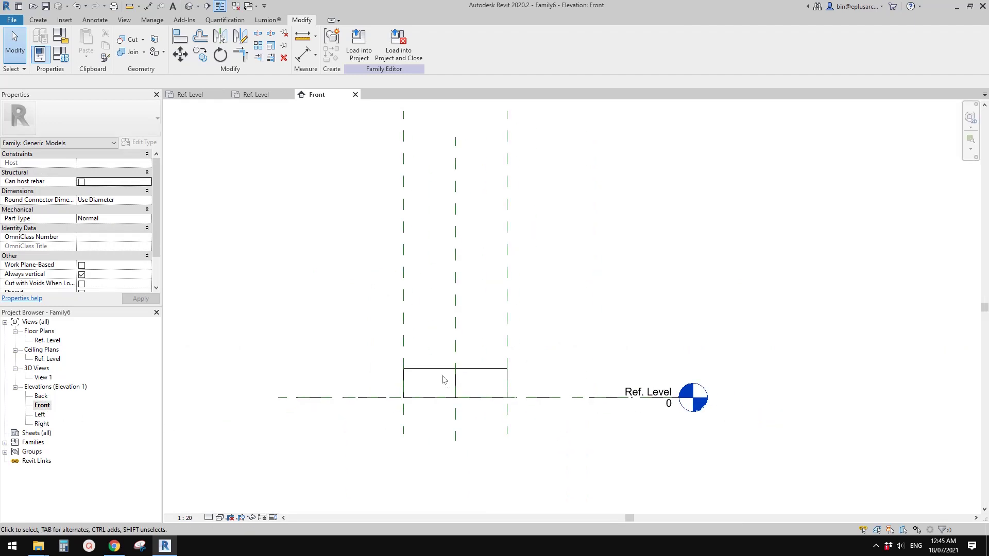
{"action": "left_click", "coordinate": [442, 379]}
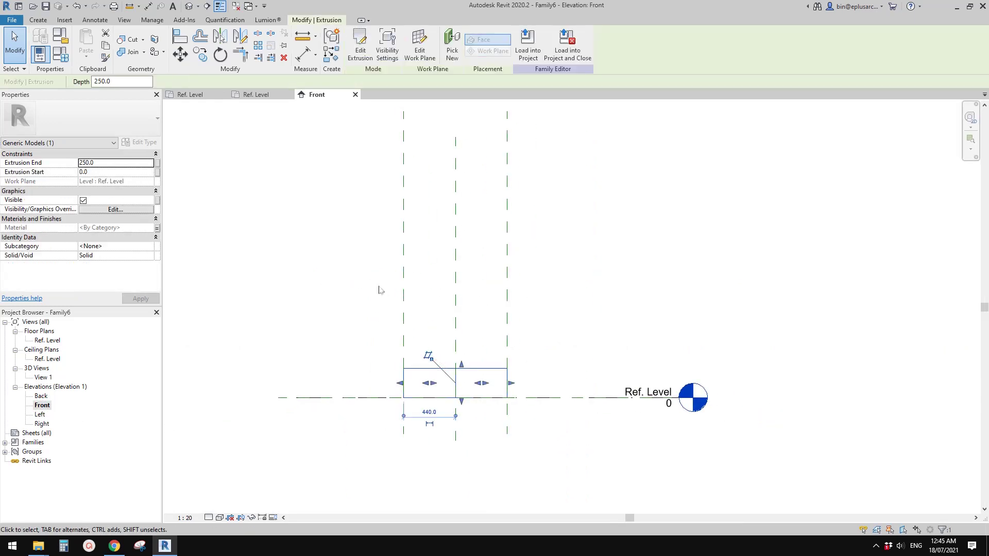
{"action": "middle_click_drag", "start_coordinate": [401, 321], "coordinate": [359, 332]}
{"action": "left_click", "coordinate": [363, 327]}
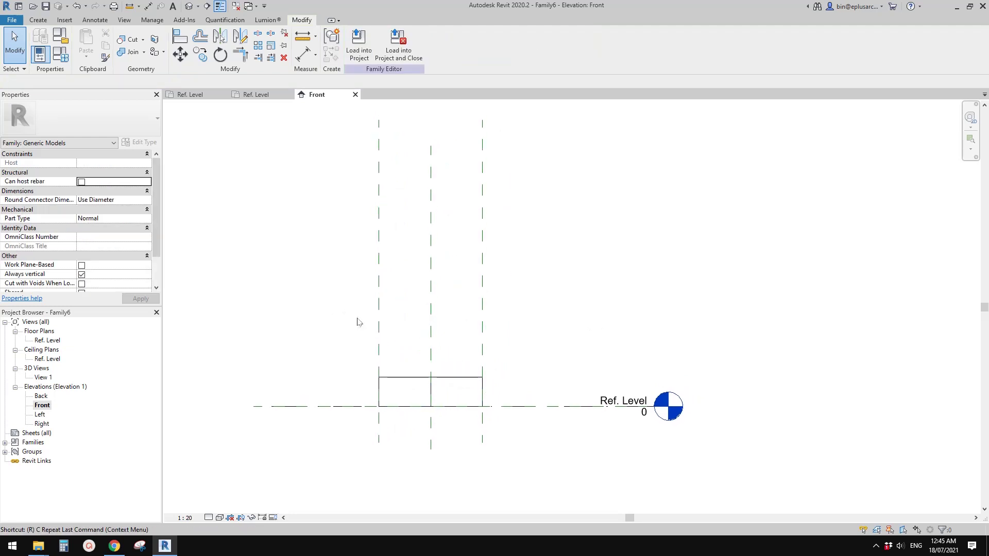
Draw a horizontal reference plane across the three vertical planes, about 746 mm above Ref. Level
{"action": "key", "text": "r"}
{"action": "key", "text": "p"}
{"action": "scroll", "coordinate": [356, 323], "scroll_direction": "up", "scroll_amount": 1}
{"action": "left_click", "coordinate": [326, 319]}
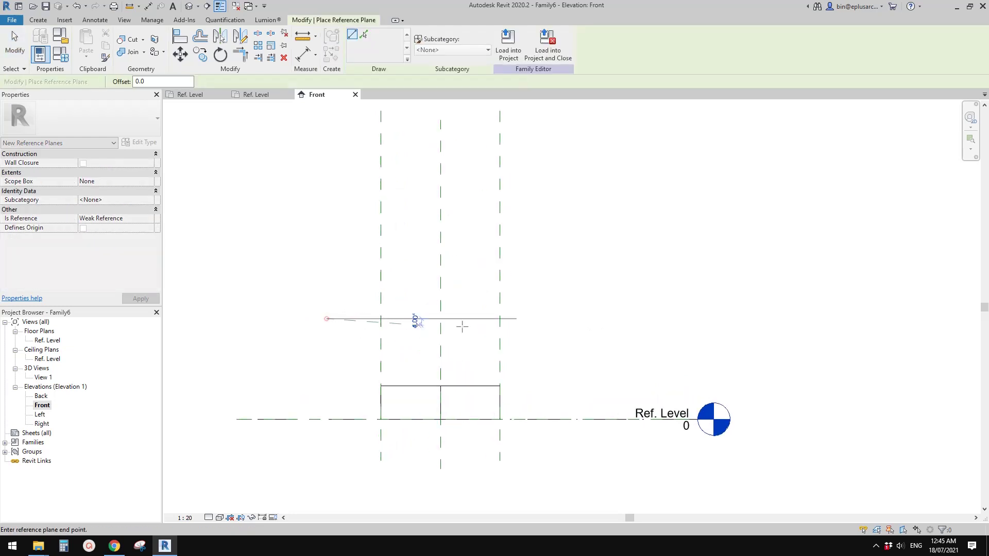
{"action": "left_click", "coordinate": [556, 319]}
{"action": "key", "text": "Escape"}
{"action": "key", "text": "Escape"}
Dimension the distance between the base reference plane at Ref. Level and the new horizontal reference plane
{"action": "middle_click_drag", "start_coordinate": [373, 340], "coordinate": [397, 319]}
{"action": "key", "text": "d"}
{"action": "key", "text": "i"}
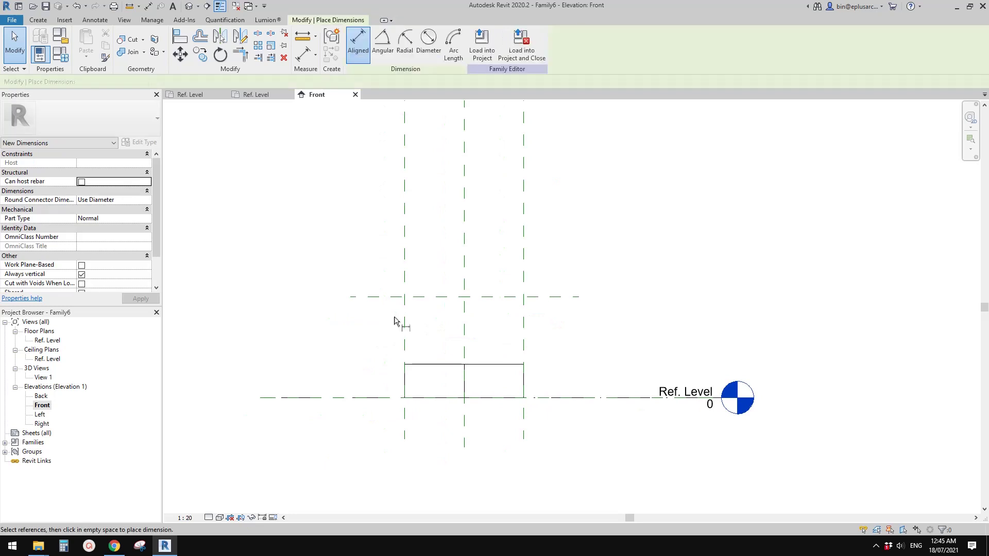
{"action": "scroll", "coordinate": [386, 350], "scroll_direction": "up", "scroll_amount": 2}
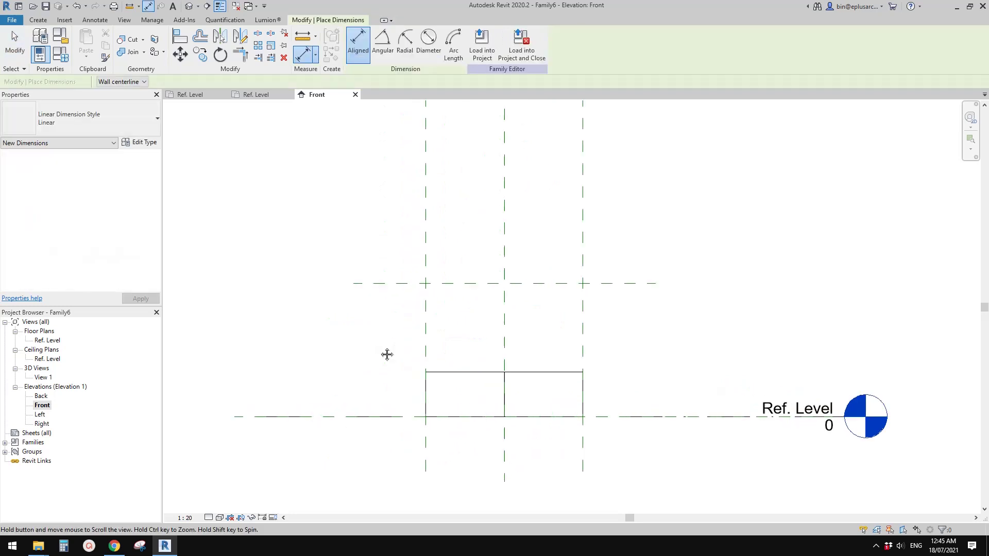
{"action": "key", "text": "Tab"}
{"action": "left_click", "coordinate": [370, 418]}
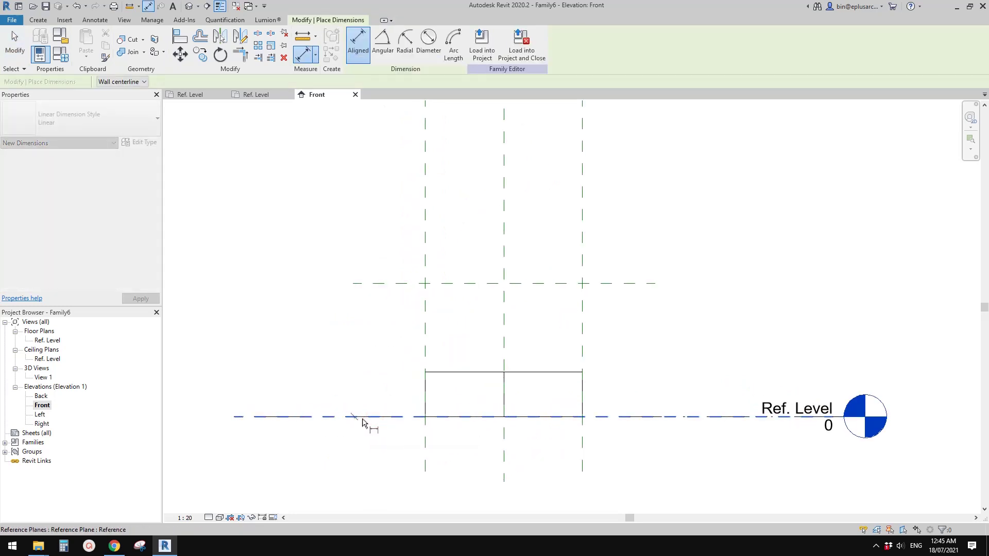
{"action": "left_click", "coordinate": [389, 285]}
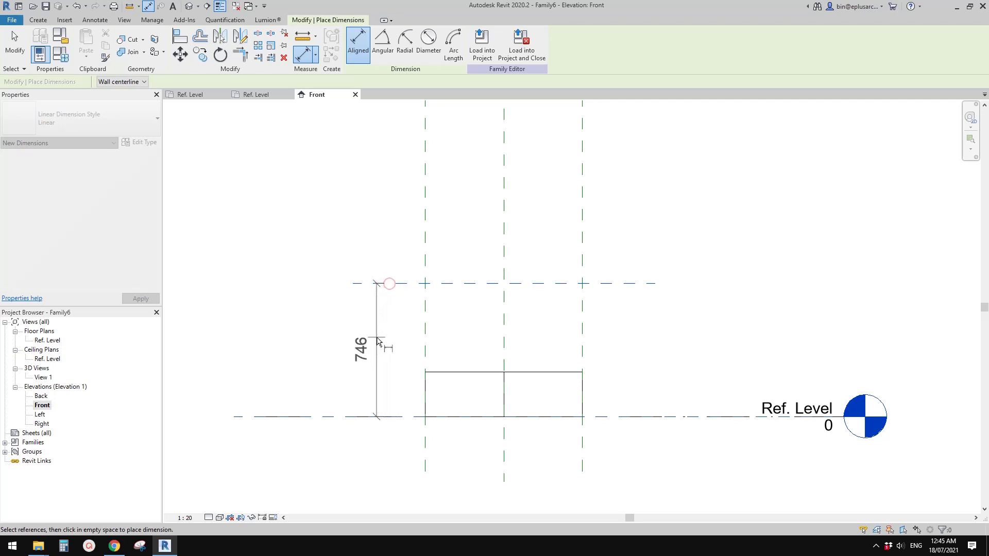
{"action": "left_click", "coordinate": [379, 342]}
{"action": "key", "text": "Escape"}
Label the vertical dimension with a new instance parameter named L, grouped under Dimensions
{"action": "left_click", "coordinate": [378, 342]}
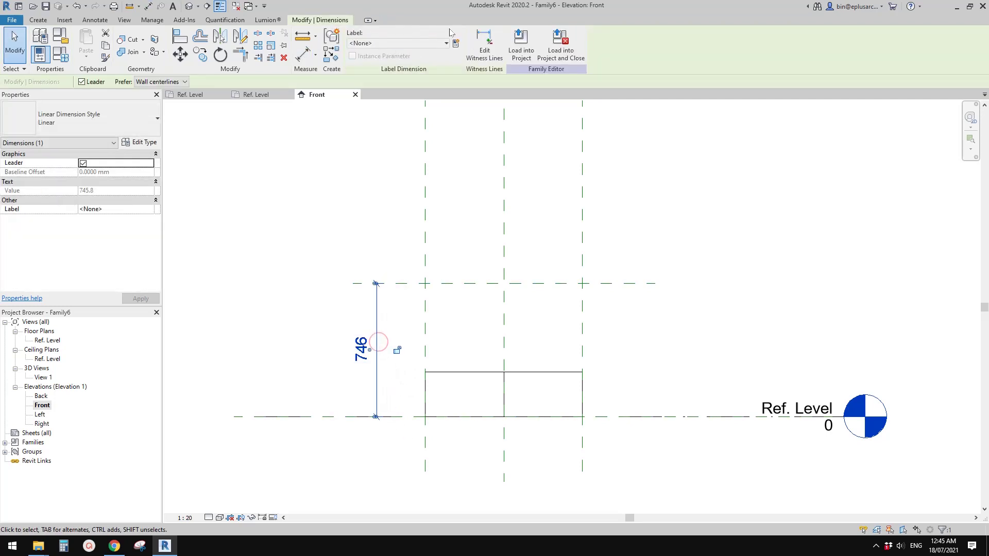
{"action": "left_click", "coordinate": [455, 43]}
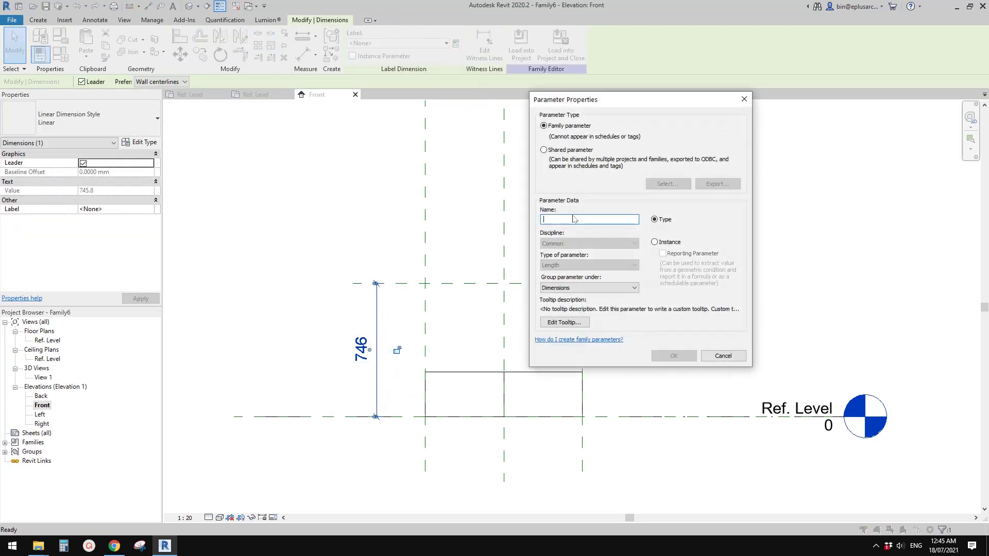
{"action": "type", "text": "H"}
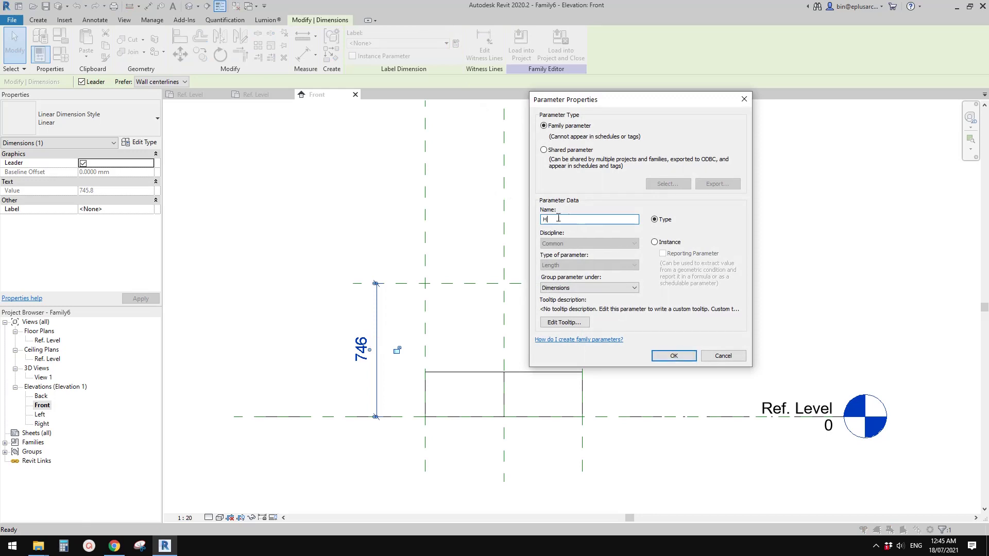
{"action": "left_click", "coordinate": [665, 243]}
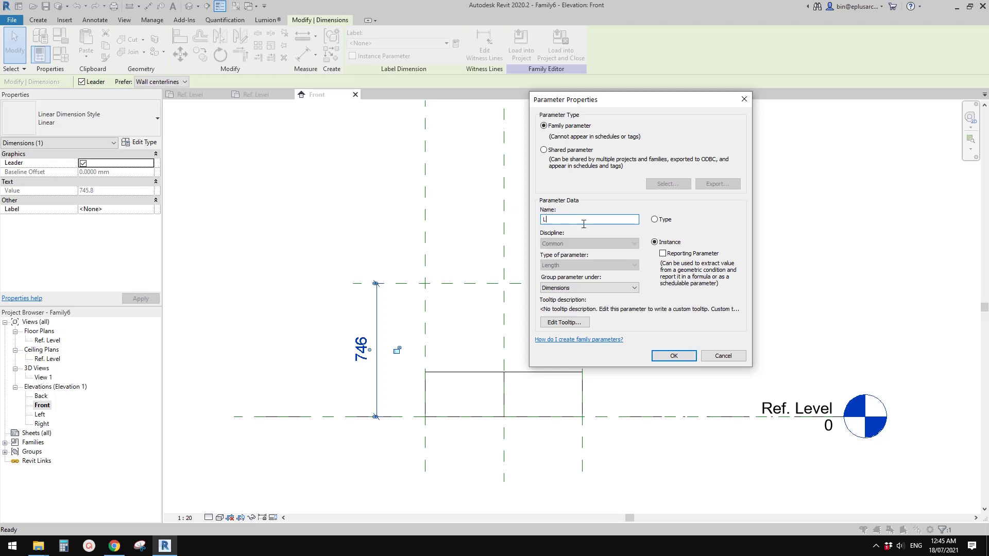
{"action": "left_click", "coordinate": [674, 356]}
{"action": "left_click", "coordinate": [467, 350]}
Stretch the extrusion's upper edge to the new horizontal reference plane and lock it there
{"action": "left_click", "coordinate": [475, 374]}
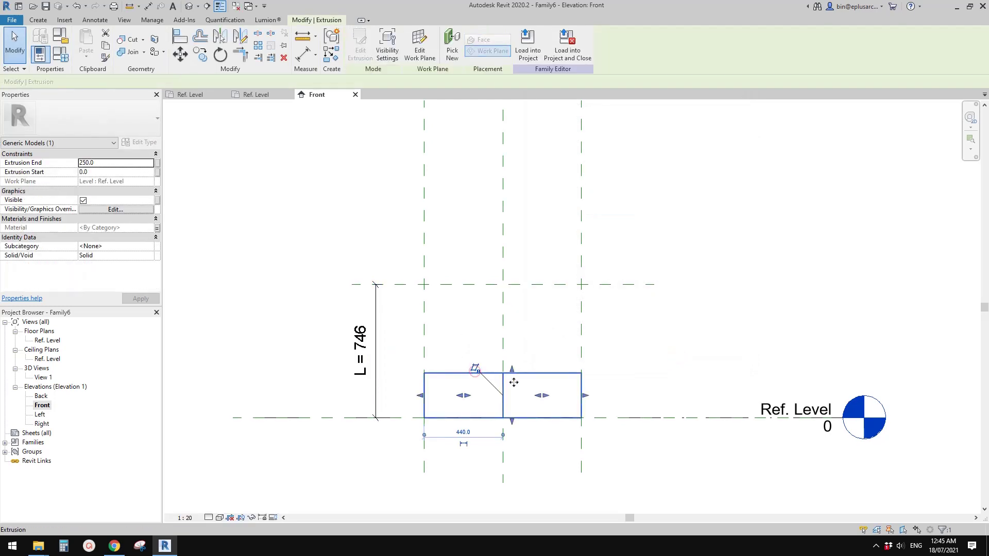
{"action": "left_click_drag", "start_coordinate": [513, 370], "coordinate": [530, 284]}
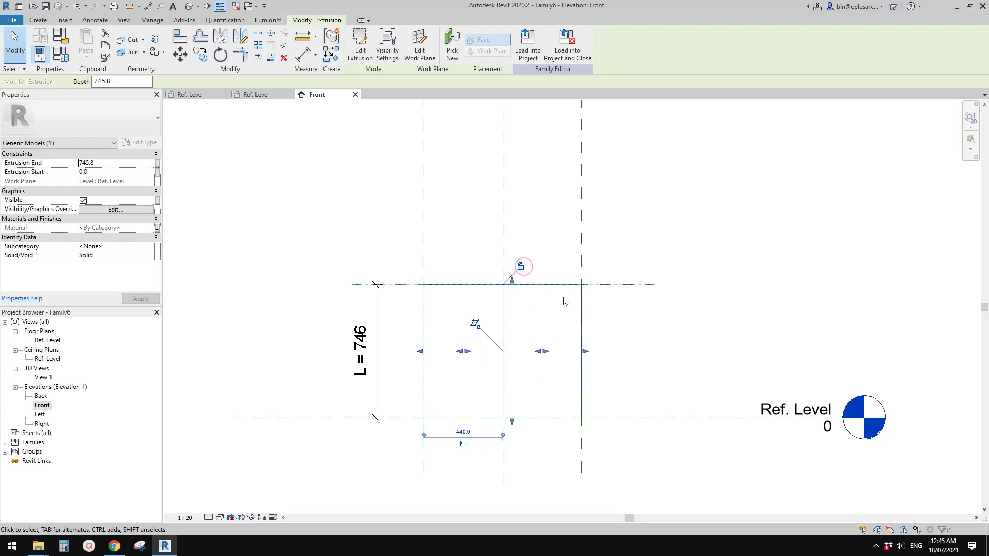
{"action": "left_click", "coordinate": [617, 339]}
{"action": "middle_click_drag", "start_coordinate": [605, 344], "coordinate": [607, 325]}
{"action": "left_click", "coordinate": [506, 384]}
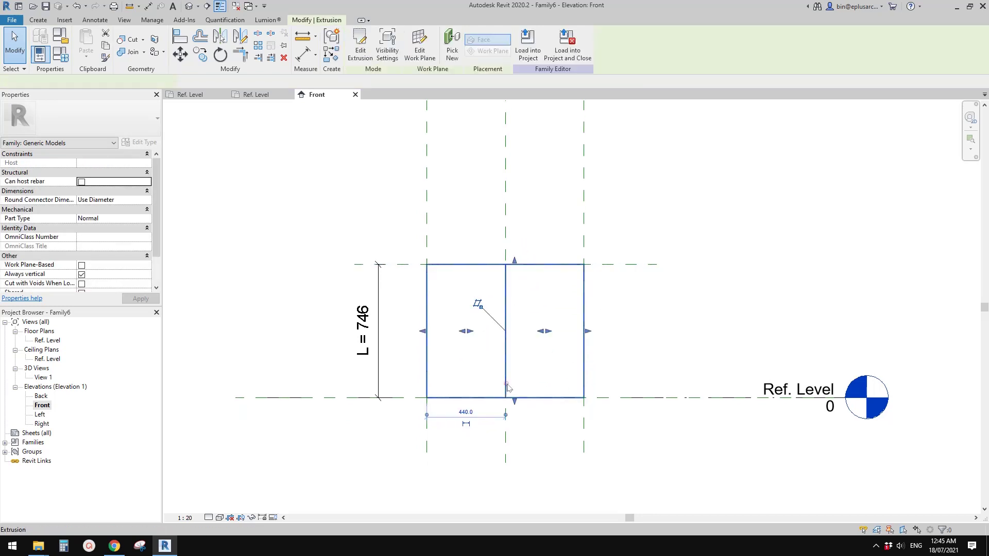
{"action": "middle_click_drag", "start_coordinate": [542, 400], "coordinate": [584, 407]}
{"action": "left_click", "coordinate": [560, 384]}
{"action": "middle_click_drag", "start_coordinate": [470, 262], "coordinate": [467, 276]}
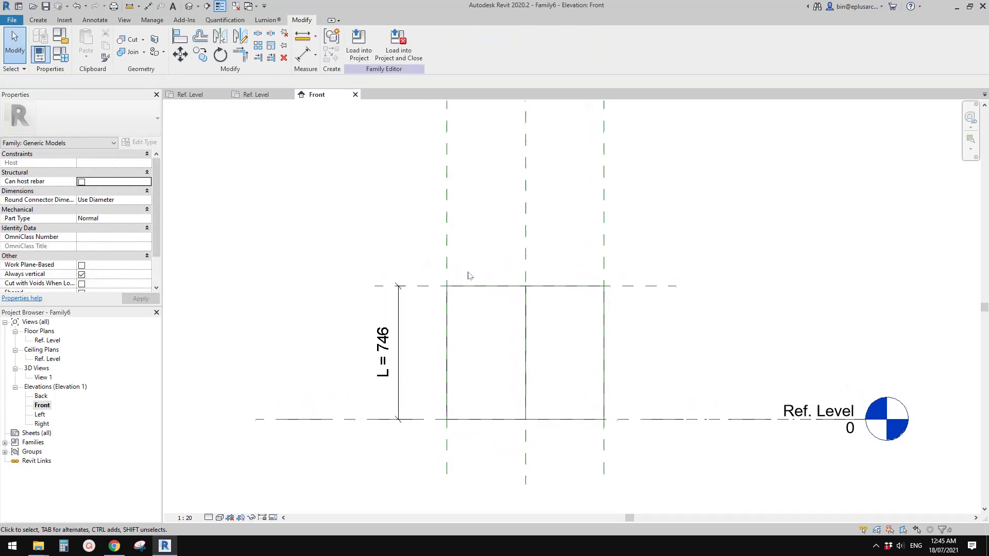
Load the updated V family into the curtain panel family, overwriting the existing version, and open the Interior elevation
{"action": "left_click", "coordinate": [359, 44]}
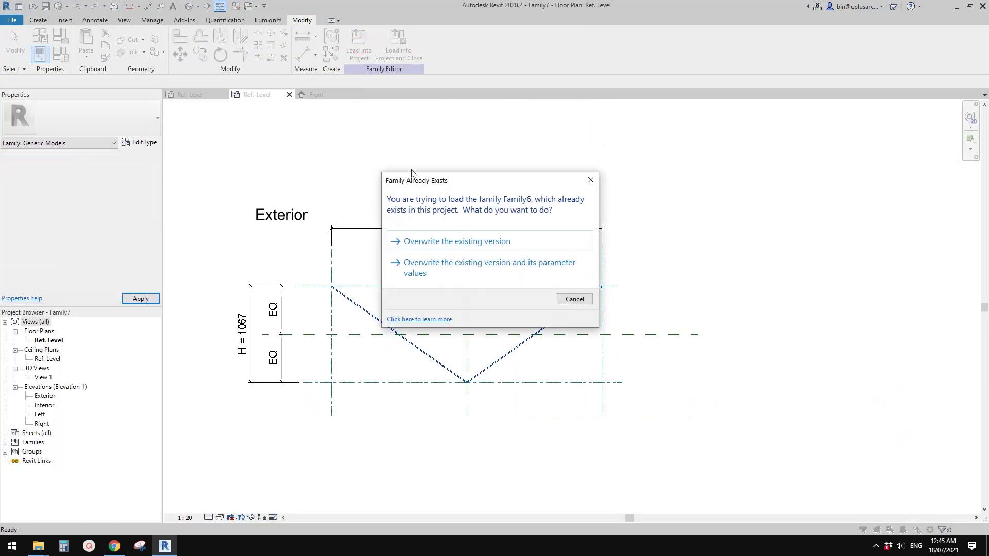
{"action": "left_click", "coordinate": [444, 241]}
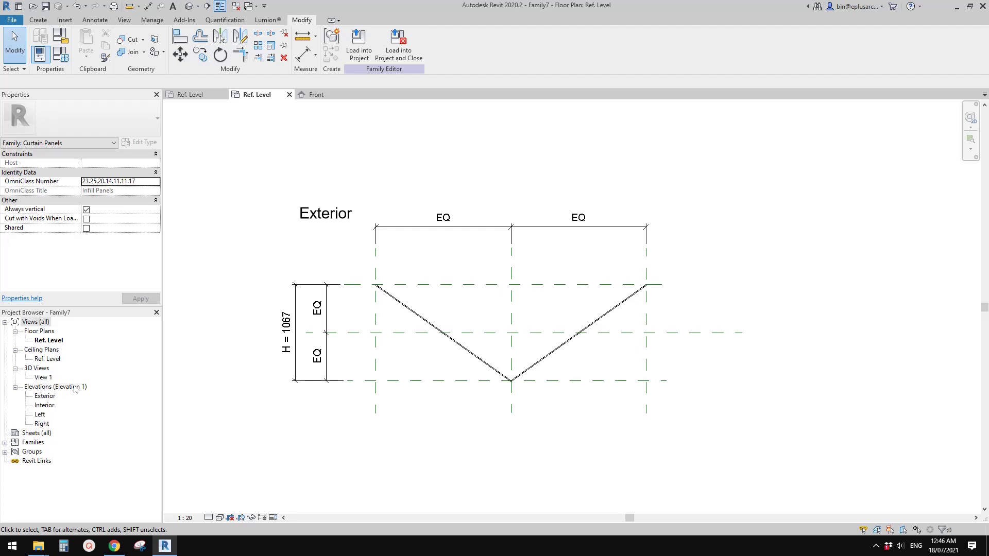
{"action": "double_click", "coordinate": [44, 406]}
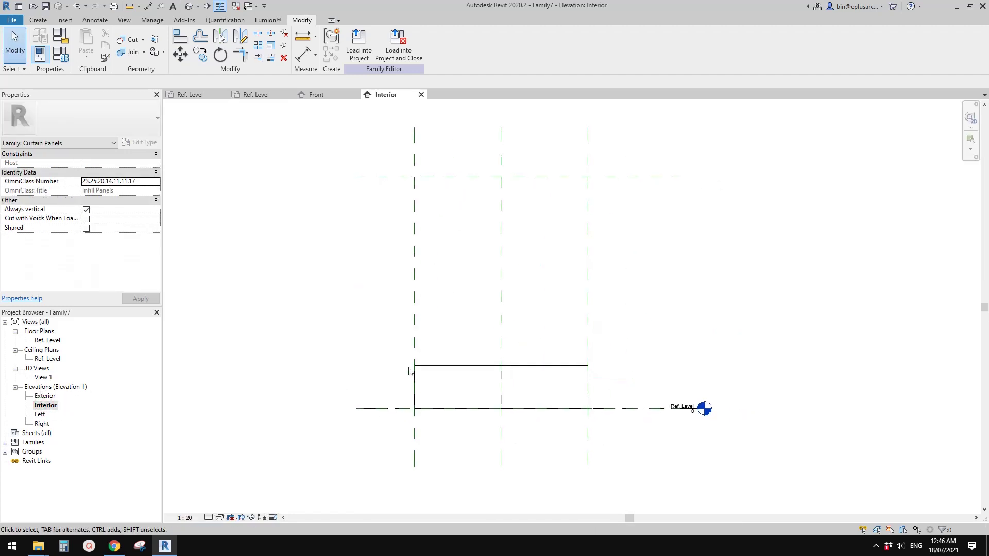
Stretch the V component's upper edge to the panel family's Top reference plane and lock it there
{"action": "left_click", "coordinate": [467, 367]}
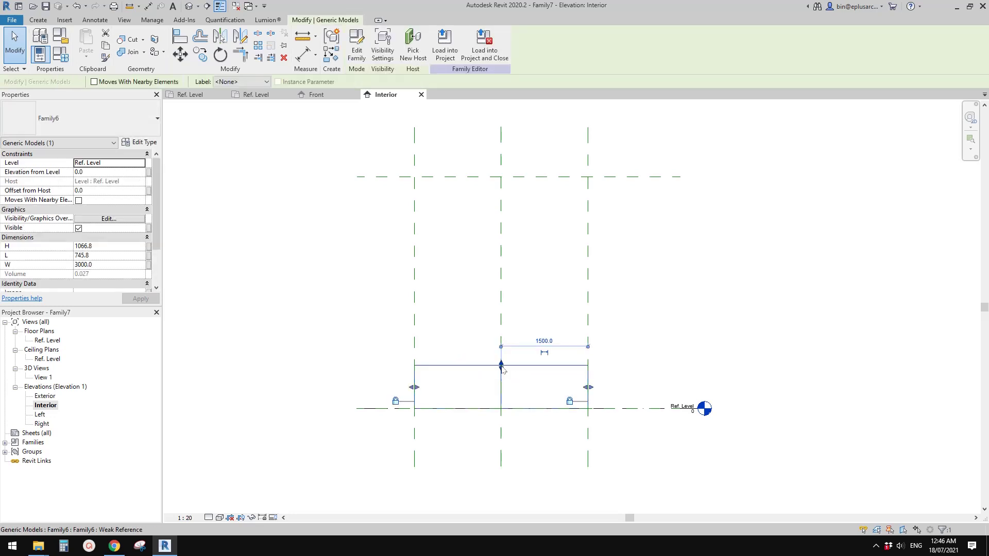
{"action": "scroll", "coordinate": [465, 375], "scroll_direction": "down", "scroll_amount": 2}
{"action": "left_click_drag", "start_coordinate": [490, 381], "coordinate": [522, 217]}
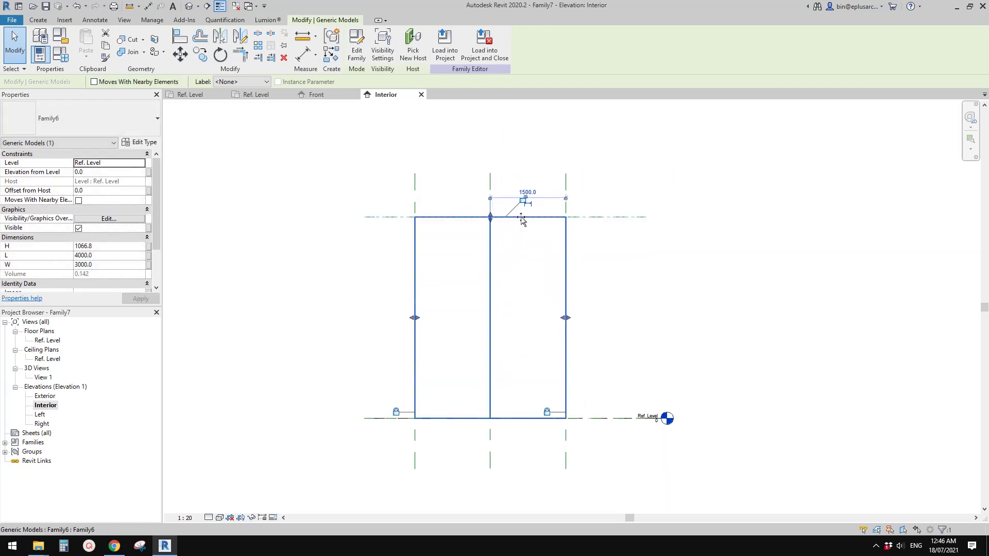
{"action": "scroll", "coordinate": [522, 232], "scroll_direction": "up", "scroll_amount": 3}
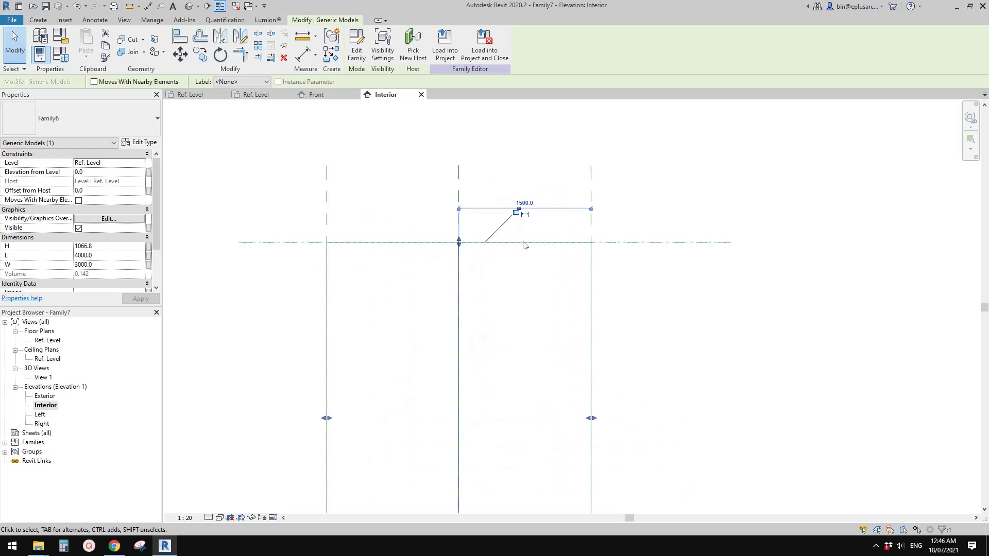
{"action": "scroll", "coordinate": [489, 257], "scroll_direction": "down", "scroll_amount": 2}
{"action": "left_click", "coordinate": [477, 317]}
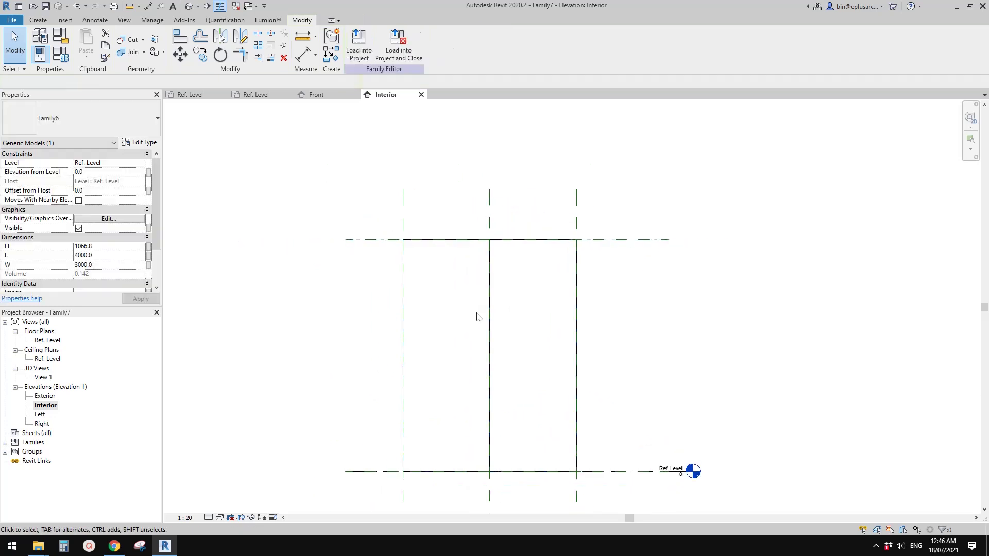
{"action": "scroll", "coordinate": [464, 318], "scroll_direction": "down", "scroll_amount": 1}
{"action": "mouse_move", "coordinate": [392, 275]}
{"action": "middle_mouse_down"}
{"action": "mouse_move", "coordinate": [385, 288]}
{"action": "mouse_move", "coordinate": [409, 277]}
{"action": "middle_mouse_up"}
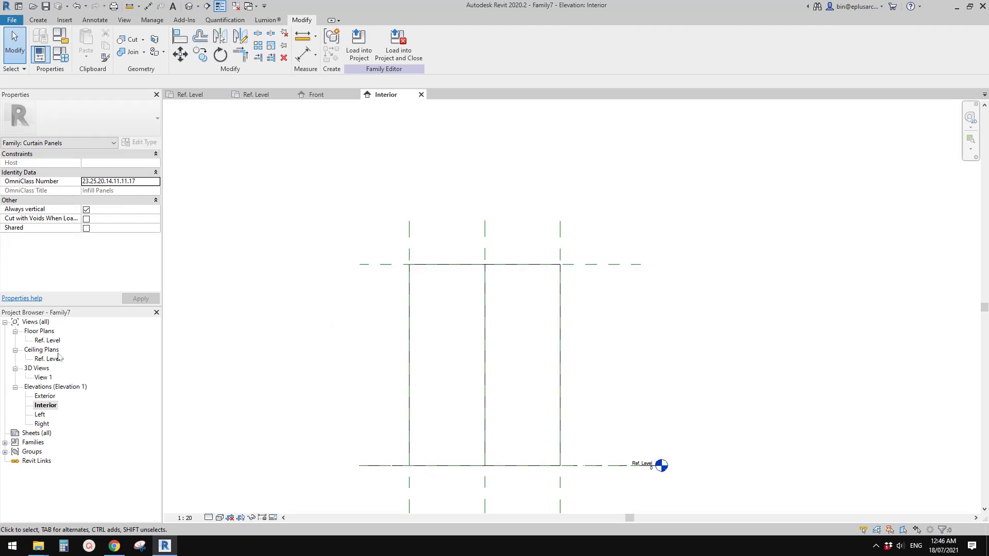
Examine the V component in plan and the panel's top and base reference planes in the Interior elevation
{"action": "double_click", "coordinate": [48, 340]}
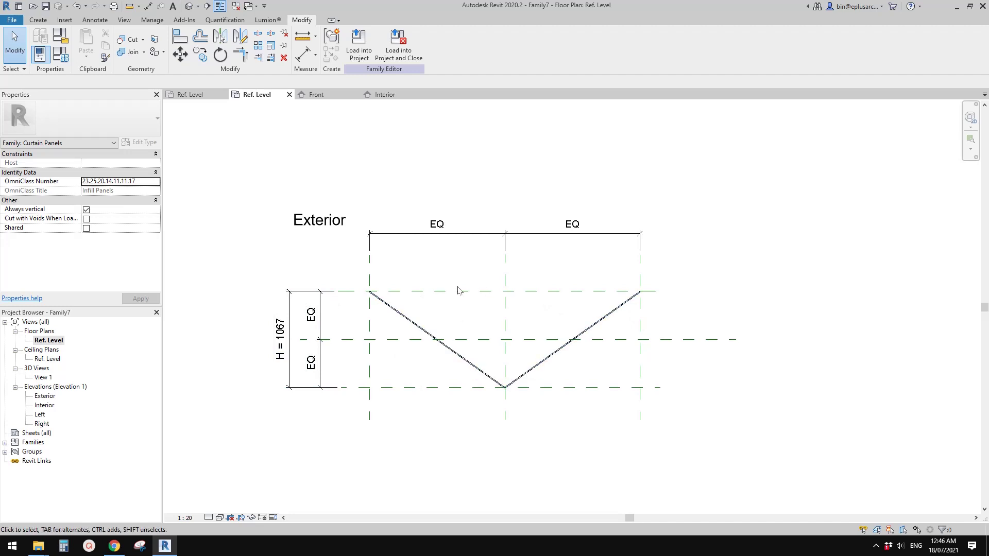
{"action": "double_click", "coordinate": [46, 405]}
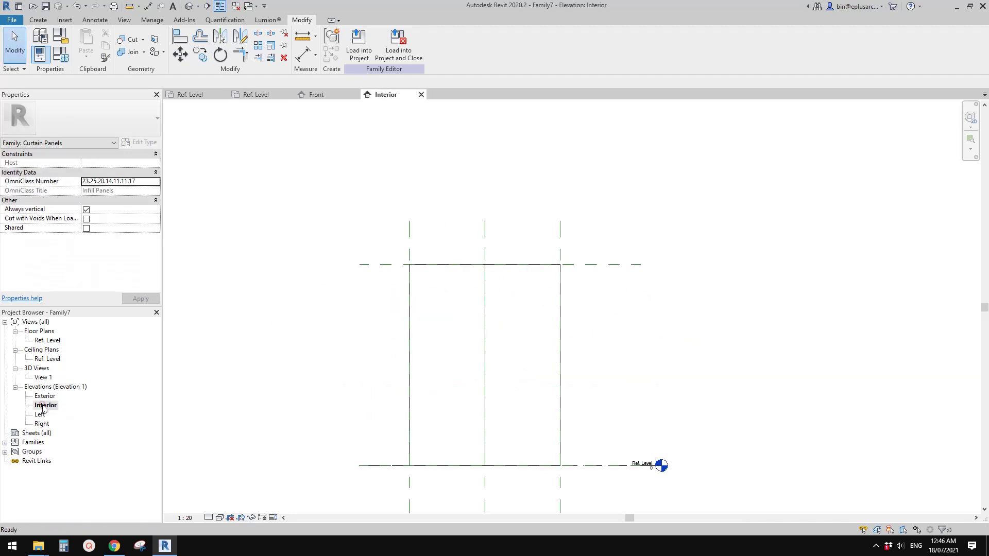
{"action": "left_click", "coordinate": [385, 264]}
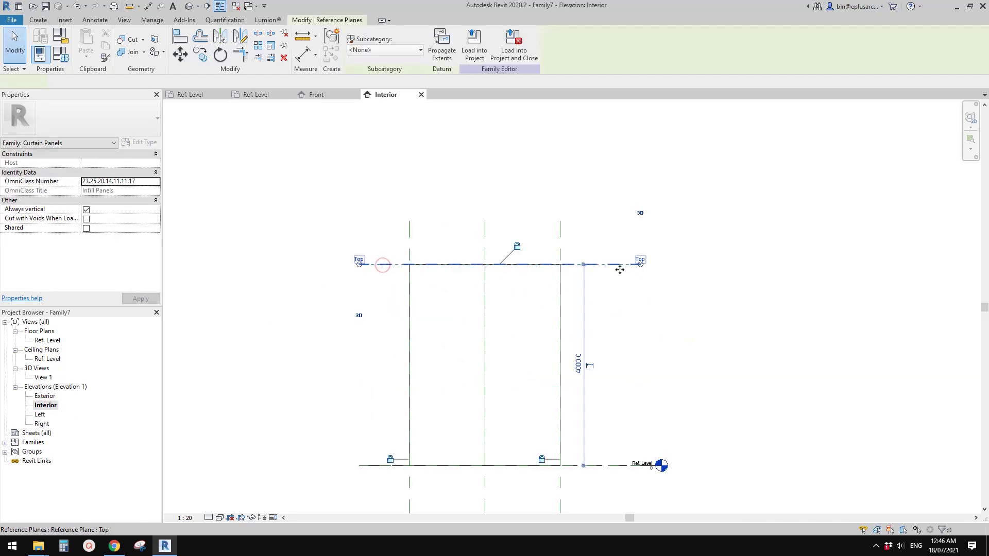
{"action": "left_click", "coordinate": [610, 286]}
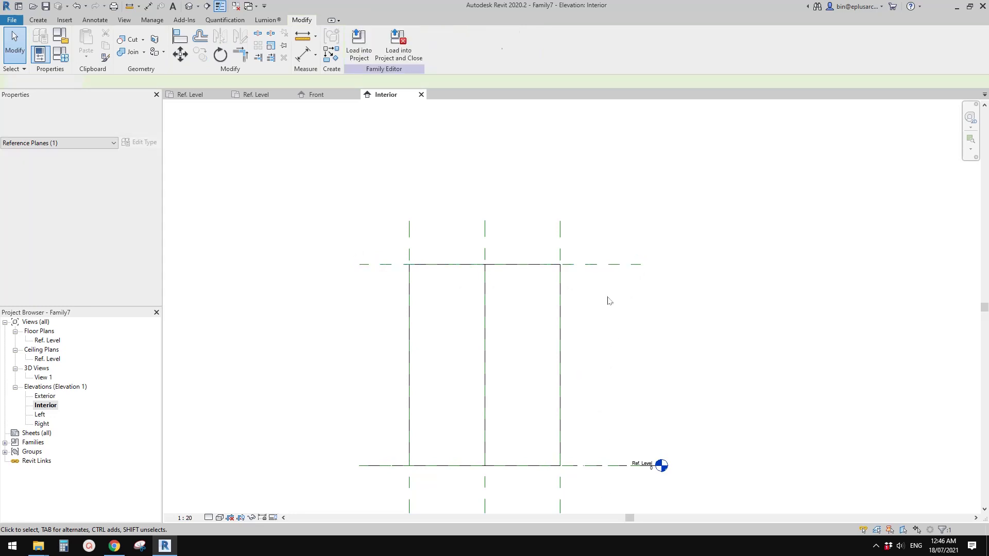
{"action": "left_click", "coordinate": [599, 265]}
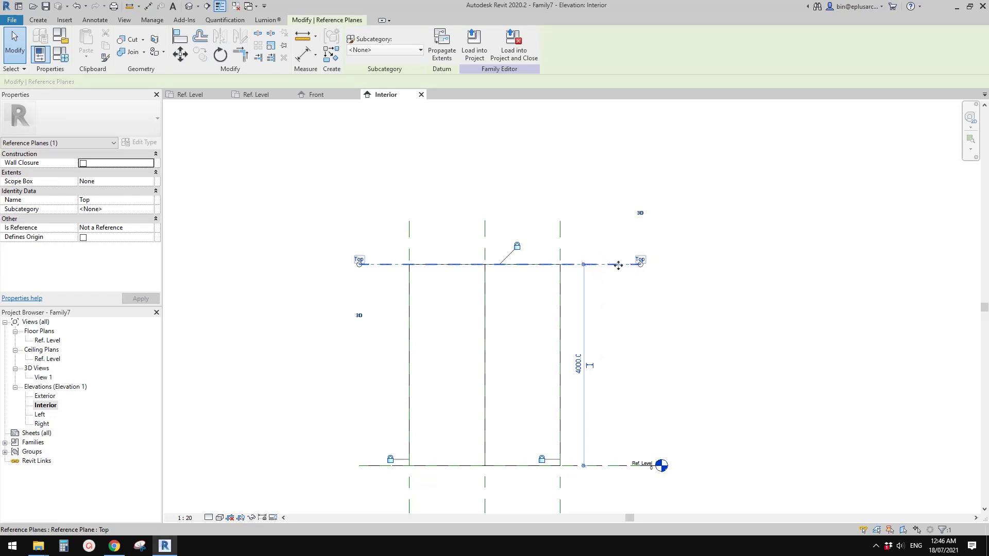
{"action": "left_click", "coordinate": [604, 466]}
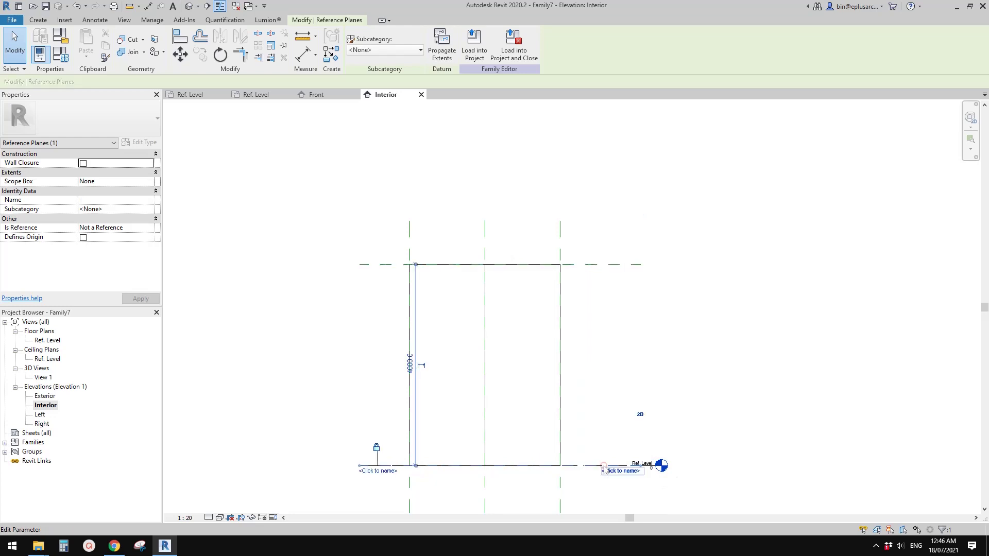
{"action": "key", "text": "Escape"}
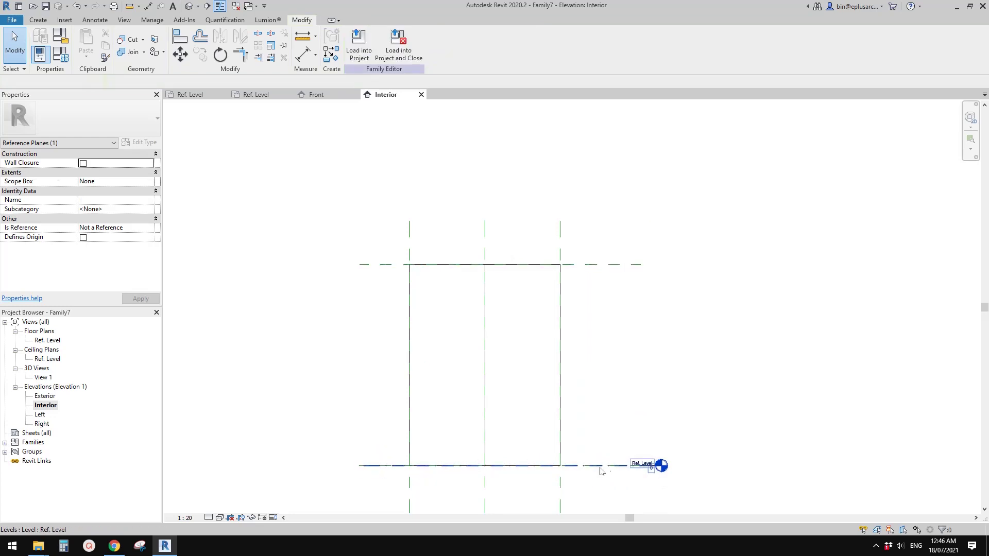
{"action": "middle_click_drag", "start_coordinate": [300, 288], "coordinate": [276, 220]}
{"action": "scroll", "coordinate": [309, 249], "scroll_direction": "up", "scroll_amount": 1}
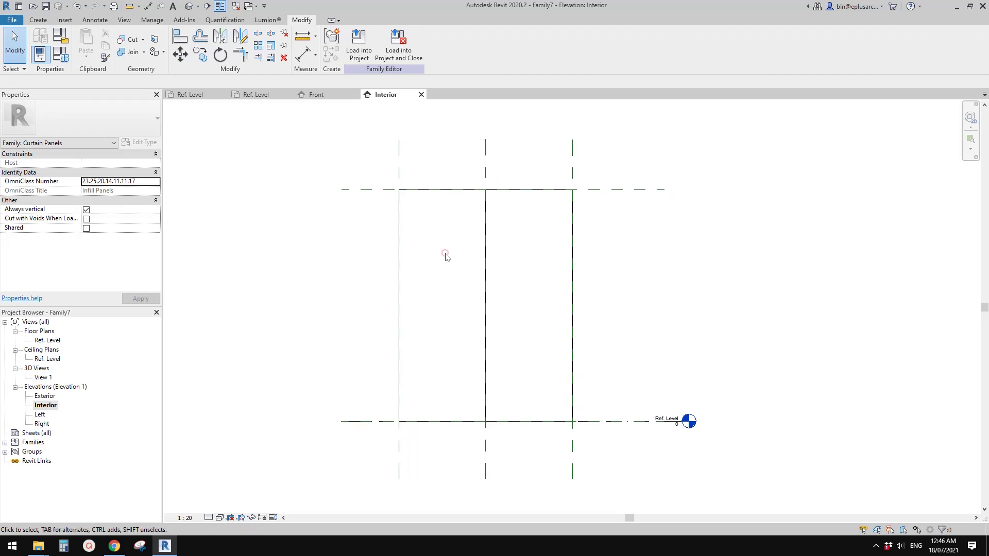
Link the V component's Material to a new type parameter named Material in the curtain panel family
{"action": "left_click", "coordinate": [399, 223]}
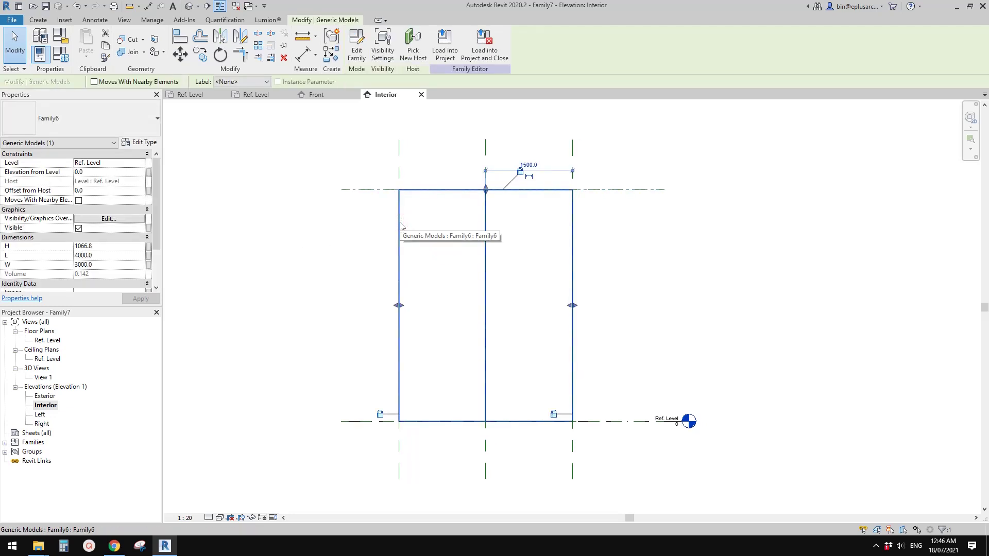
{"action": "left_click", "coordinate": [132, 144]}
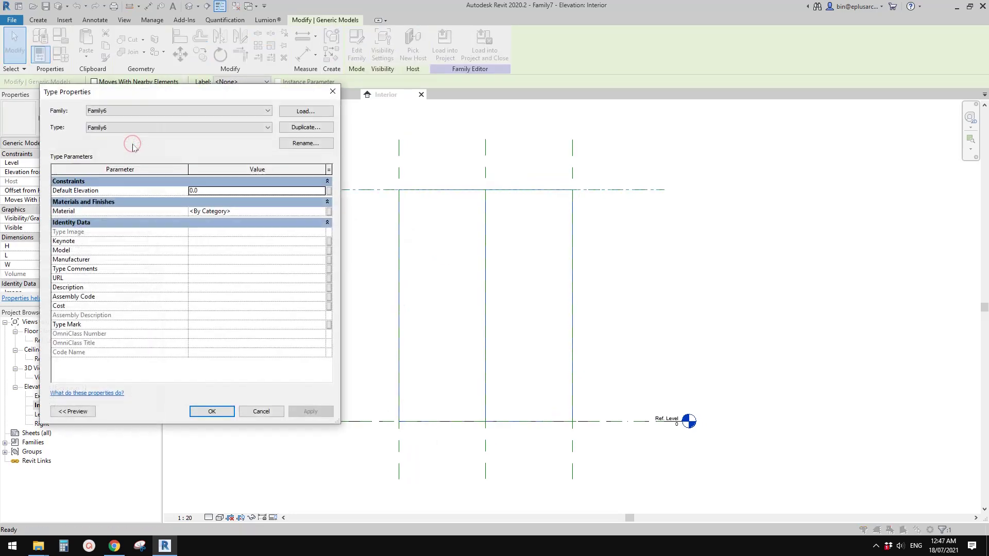
{"action": "left_click", "coordinate": [328, 212]}
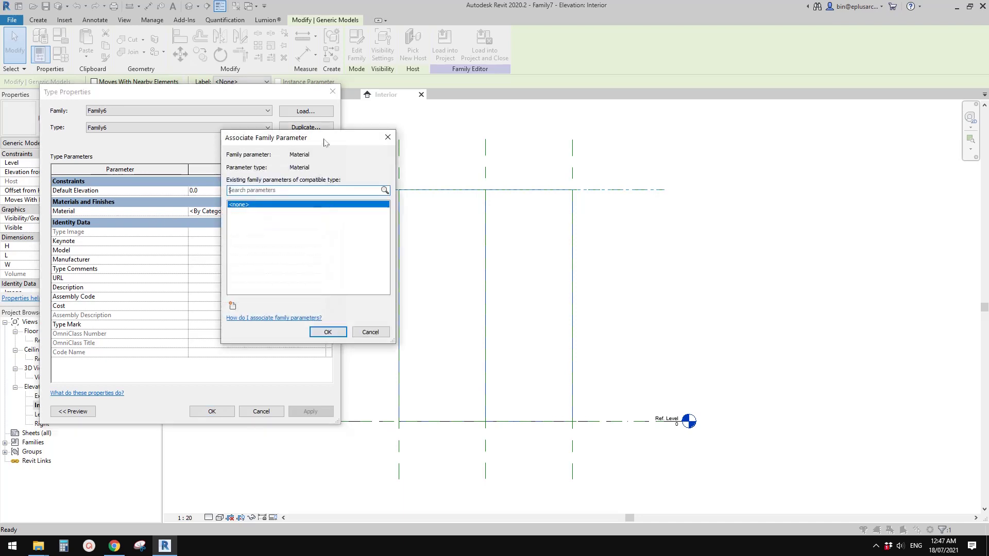
{"action": "left_click_drag", "start_coordinate": [325, 143], "coordinate": [481, 163]}
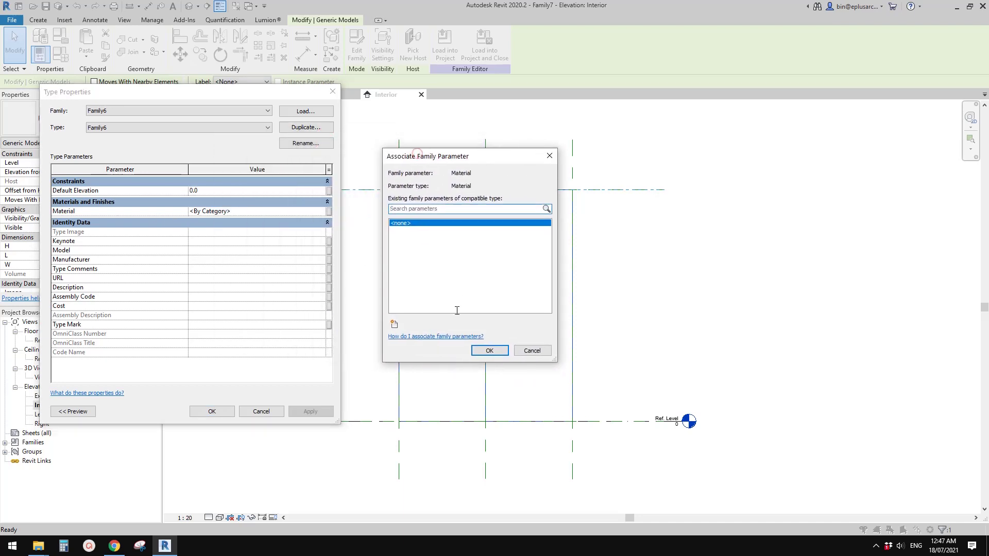
{"action": "left_click", "coordinate": [394, 325]}
{"action": "type", "text": "mA"}
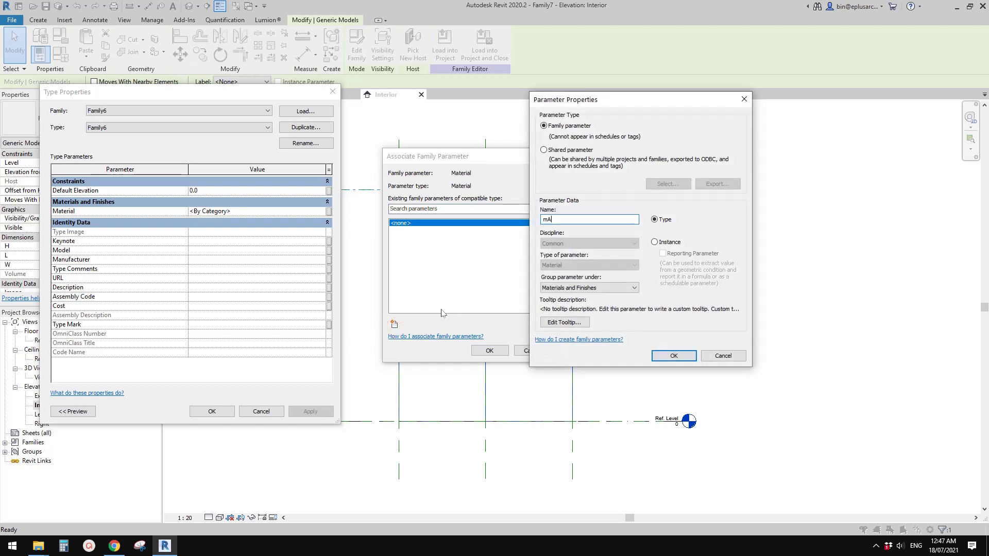
{"action": "key", "text": "BackSpace"}
{"action": "type", "text": "Material"}
{"action": "left_click", "coordinate": [673, 355]}
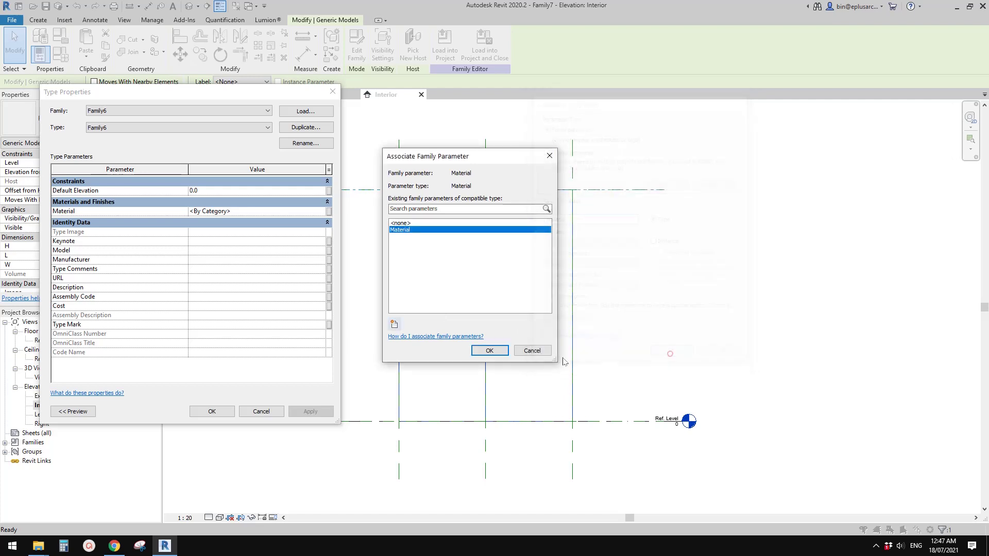
{"action": "left_click", "coordinate": [490, 350]}
{"action": "left_click", "coordinate": [223, 411]}
{"action": "middle_click_drag", "start_coordinate": [293, 366], "coordinate": [332, 333]}
{"action": "key", "text": "Escape"}
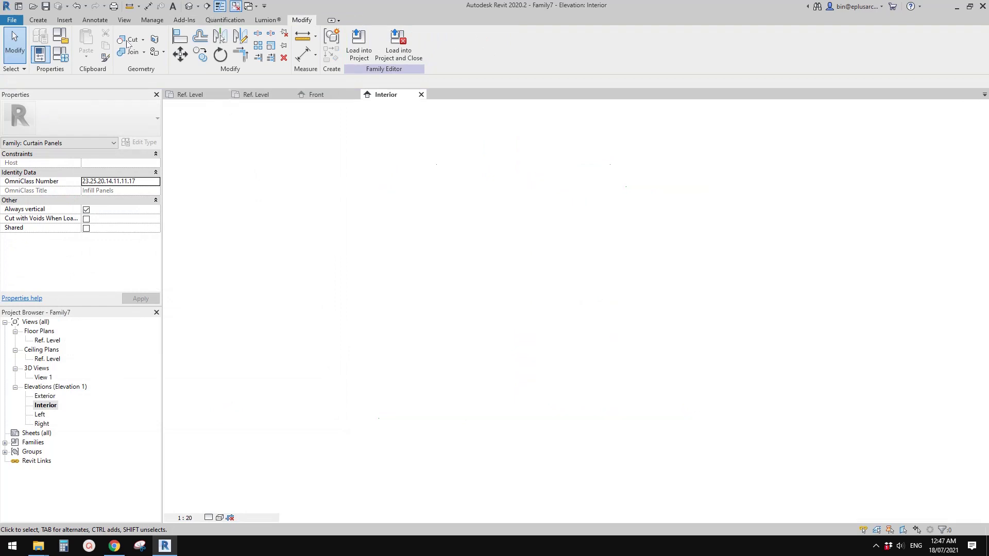
Create a new project from the Architectural Template
{"action": "left_click", "coordinate": [11, 20]}
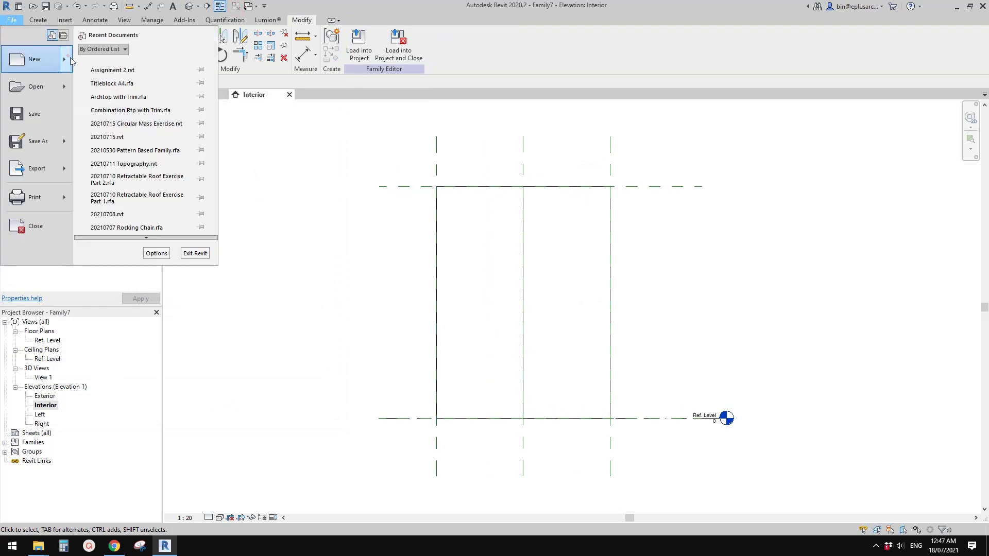
{"action": "mouse_move", "coordinate": [67, 59]}
{"action": "left_click", "coordinate": [113, 68]}
{"action": "left_click", "coordinate": [375, 105]}
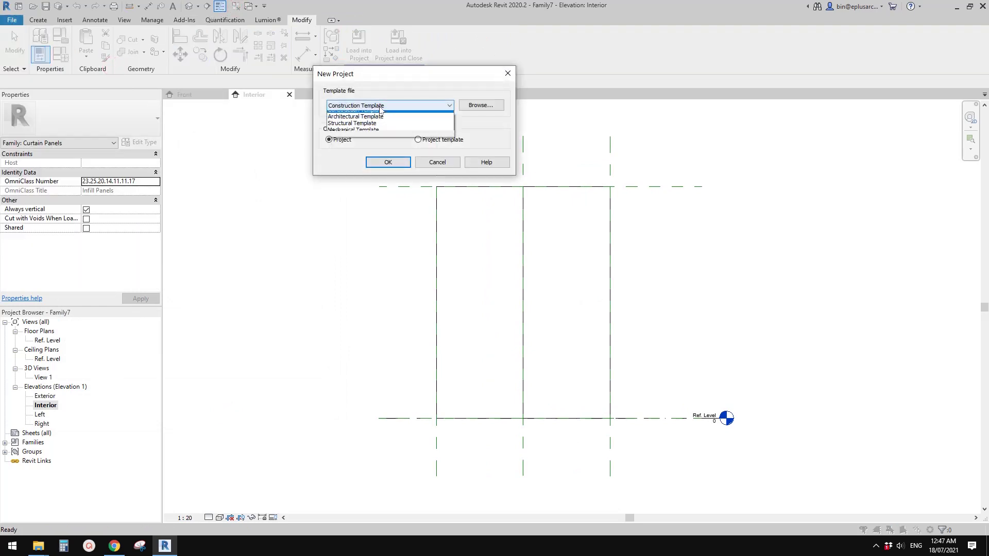
{"action": "left_click", "coordinate": [348, 129]}
{"action": "left_click", "coordinate": [383, 162]}
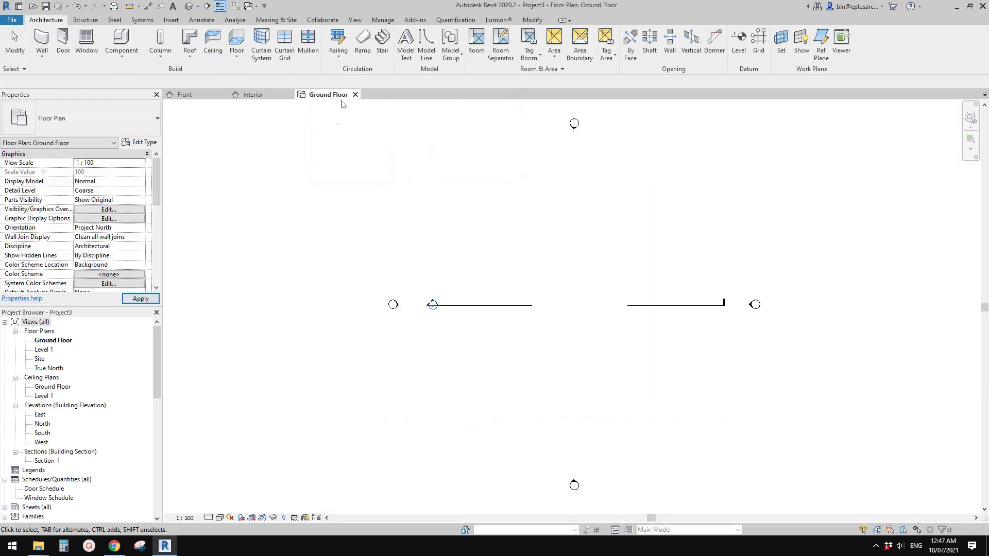
Load the curtain panel family into the new project only, leaving the V family out
{"action": "left_click", "coordinate": [266, 94]}
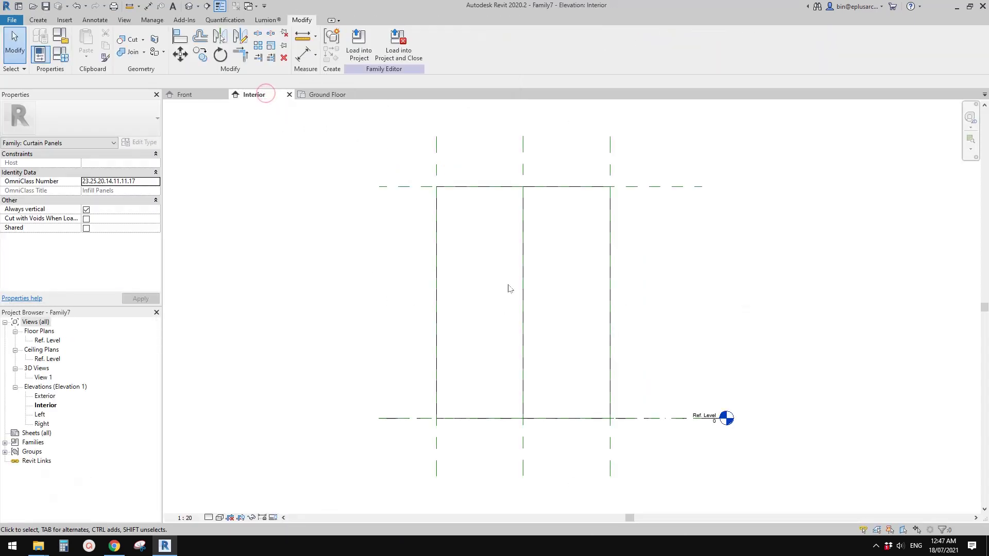
{"action": "left_click", "coordinate": [359, 46]}
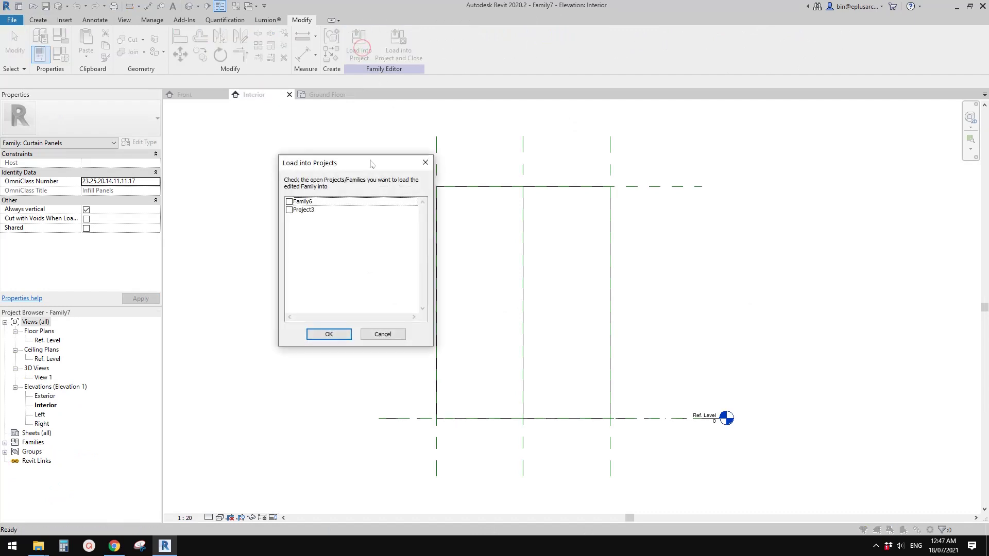
{"action": "left_click", "coordinate": [289, 210]}
{"action": "left_click", "coordinate": [329, 334]}
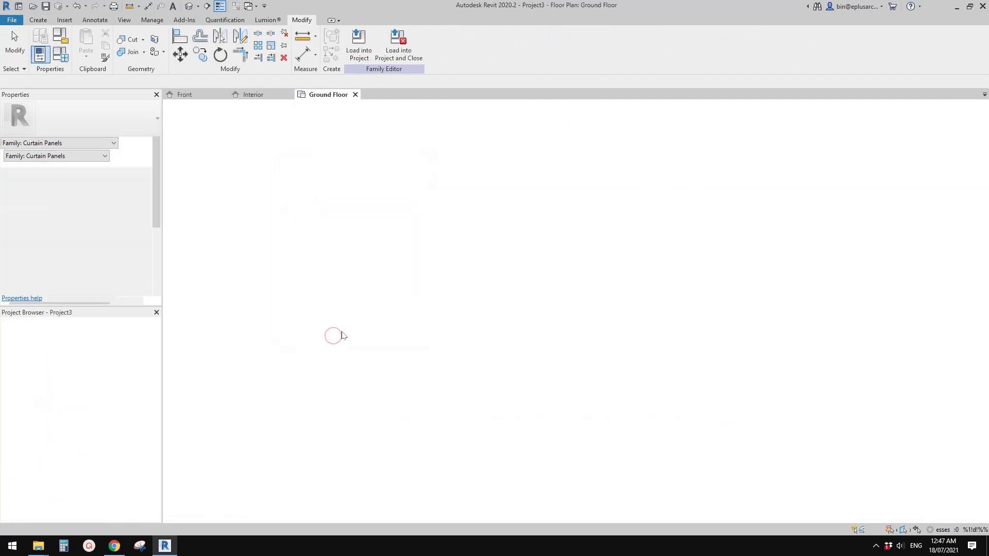
Start a footprint roof from the Site plan, placed on Level 1, using the Sloped Glazing type
{"action": "middle_click_drag", "start_coordinate": [529, 333], "coordinate": [450, 325]}
{"action": "scroll", "coordinate": [489, 322], "scroll_direction": "up", "scroll_amount": 1}
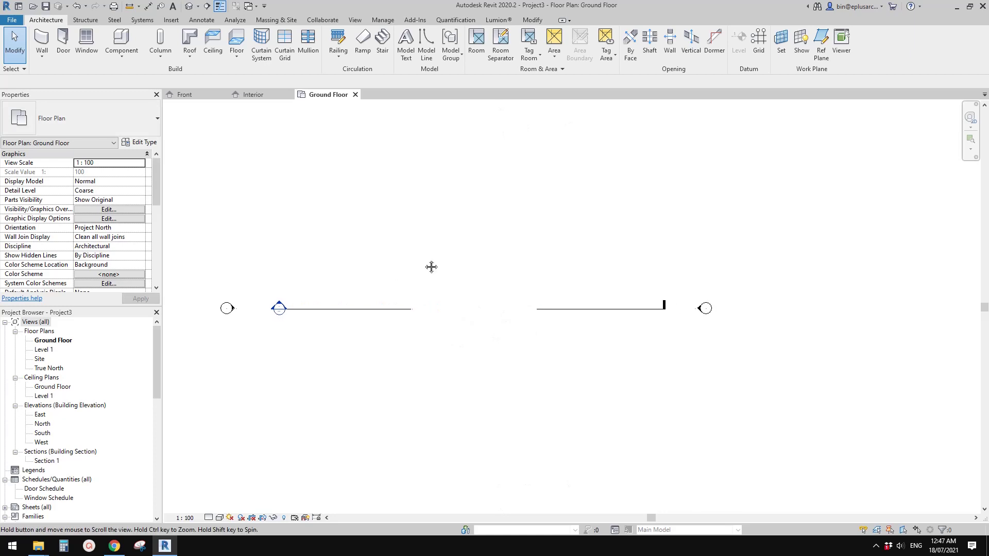
{"action": "middle_click_drag", "start_coordinate": [430, 267], "coordinate": [411, 267]}
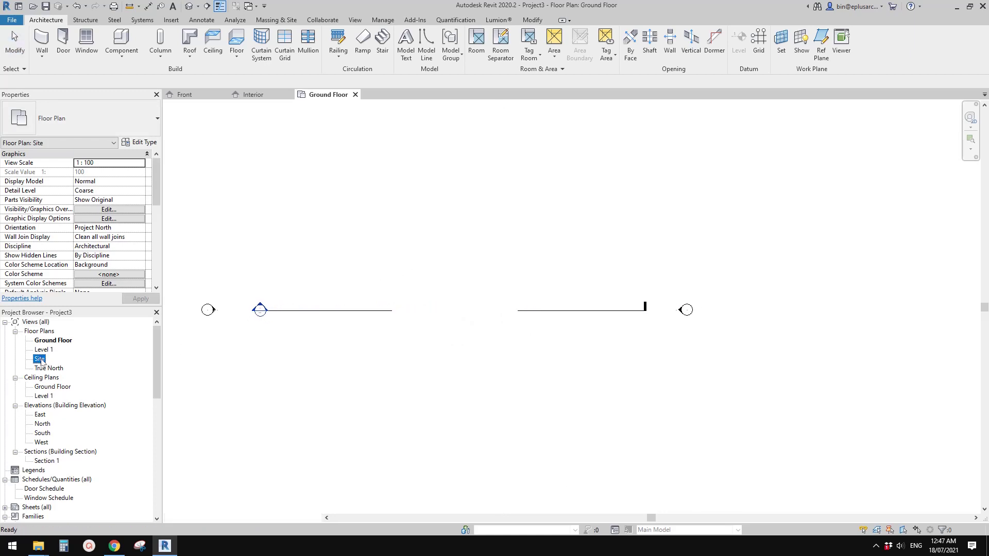
{"action": "double_click", "coordinate": [40, 359]}
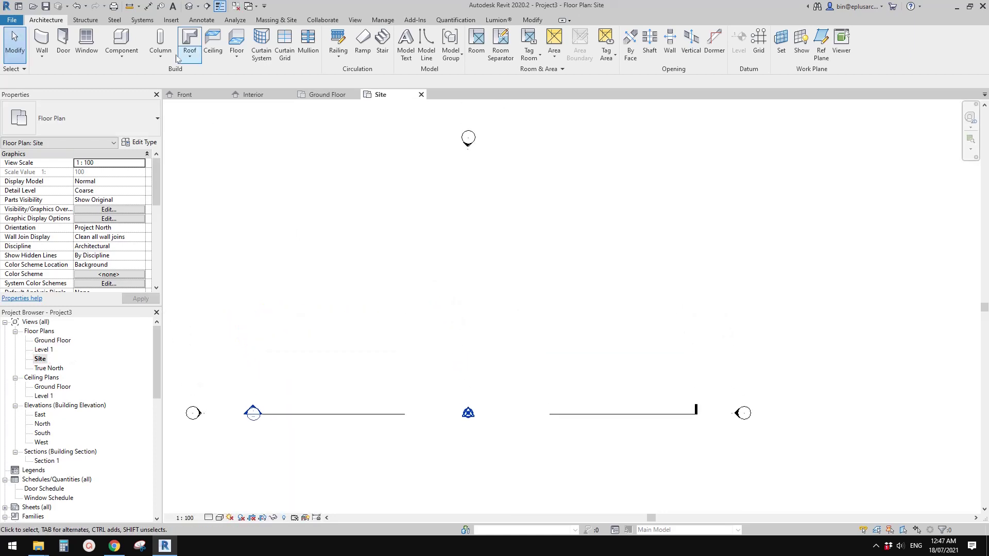
{"action": "left_click", "coordinate": [189, 40]}
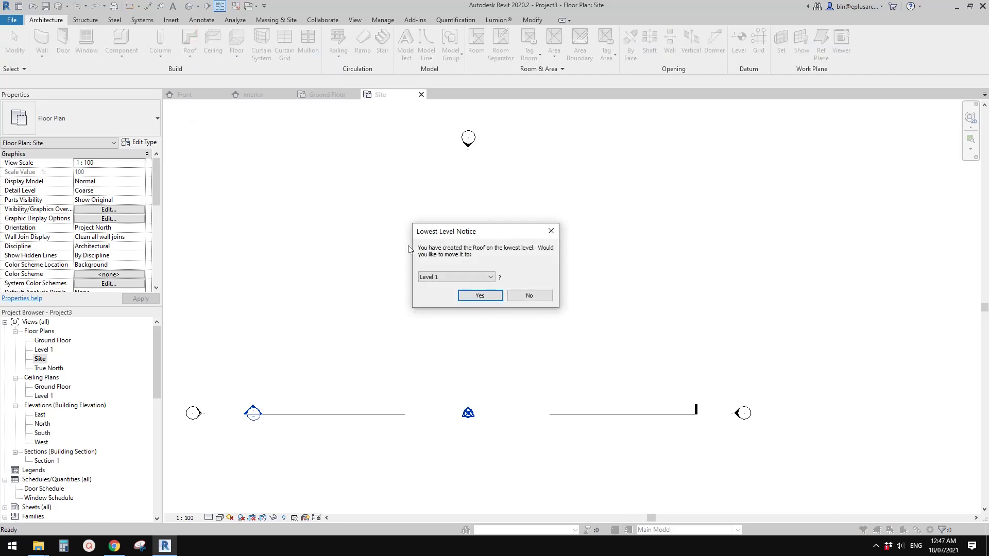
{"action": "left_click", "coordinate": [478, 295]}
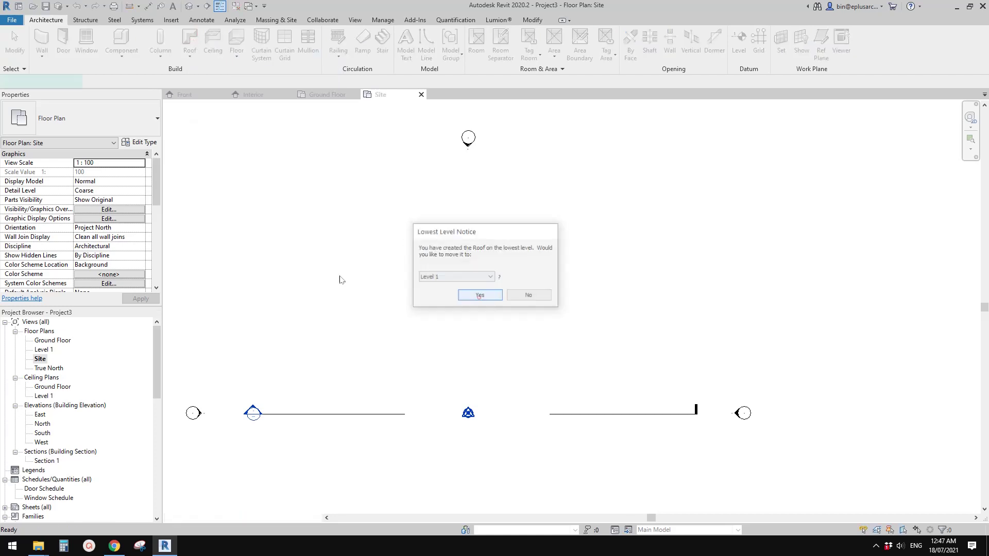
{"action": "left_click", "coordinate": [92, 118]}
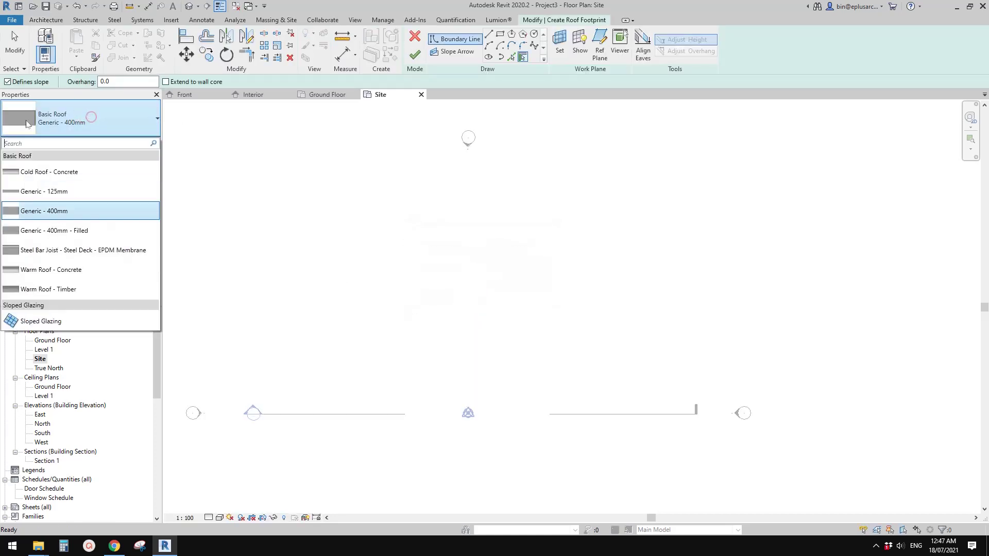
{"action": "left_click", "coordinate": [44, 322]}
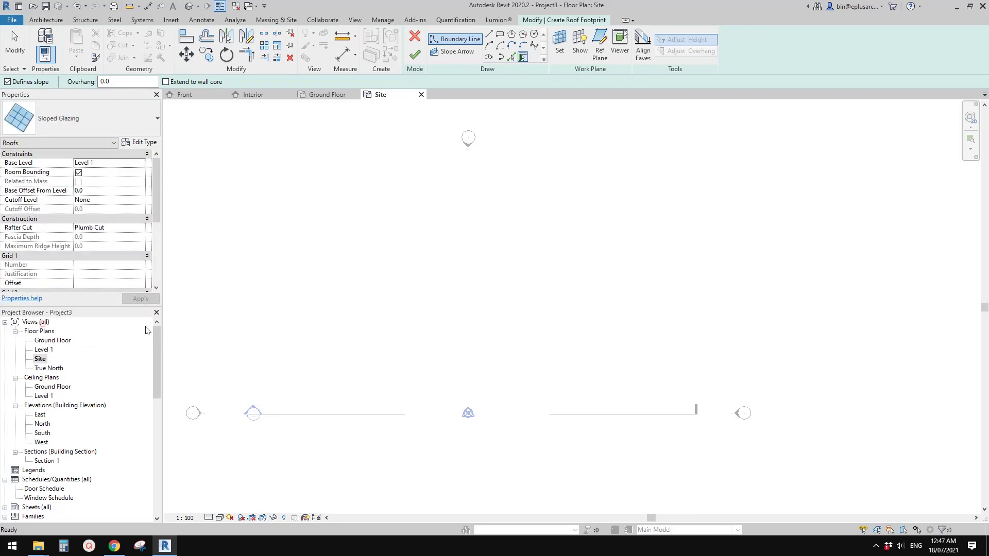
Sketch a rectangular roof boundary about 14200 mm by 7300 mm above the section line
{"action": "left_click", "coordinate": [500, 36]}
{"action": "left_click", "coordinate": [376, 251]}
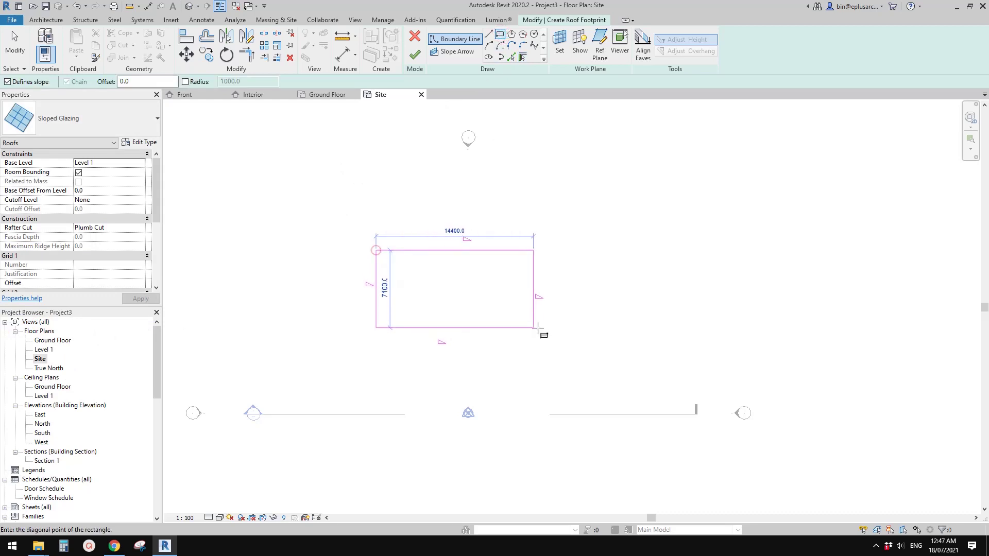
{"action": "left_click", "coordinate": [530, 329]}
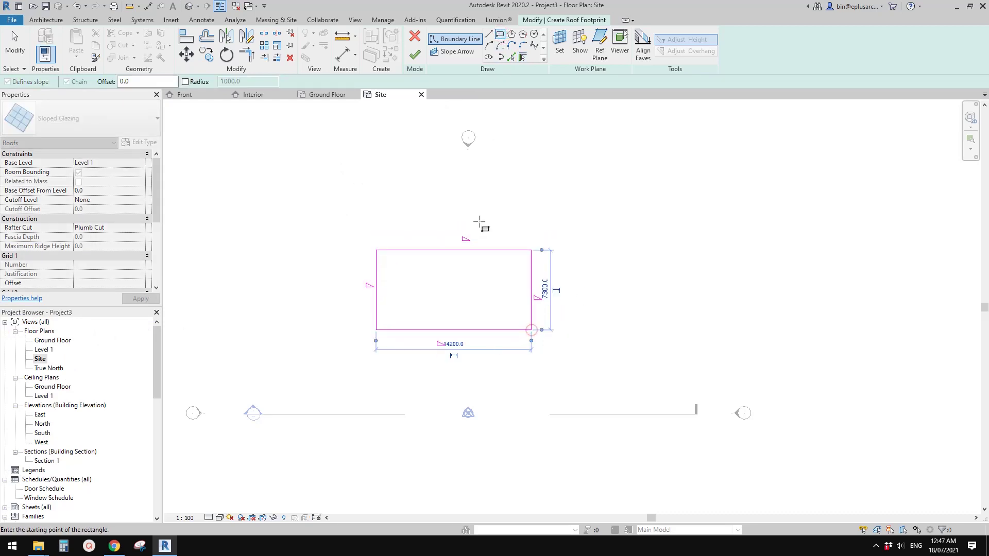
{"action": "key", "text": "Escape"}
{"action": "key", "text": "Escape"}
Turn off Defines Slope for every boundary edge except the east one
{"action": "scroll", "coordinate": [346, 350], "scroll_direction": "down", "scroll_amount": 1}
{"action": "left_click_drag", "start_coordinate": [430, 215], "coordinate": [338, 360]}
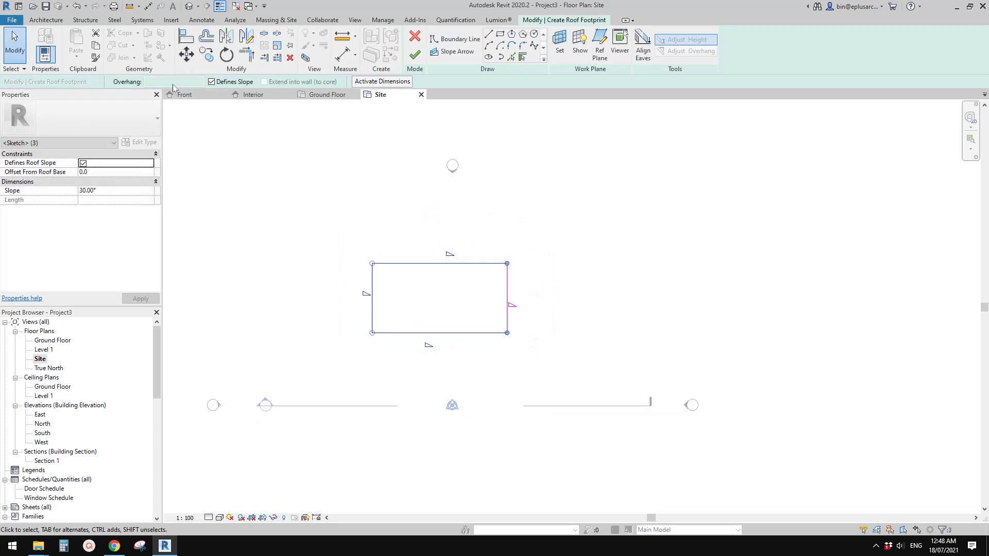
{"action": "left_click", "coordinate": [212, 82]}
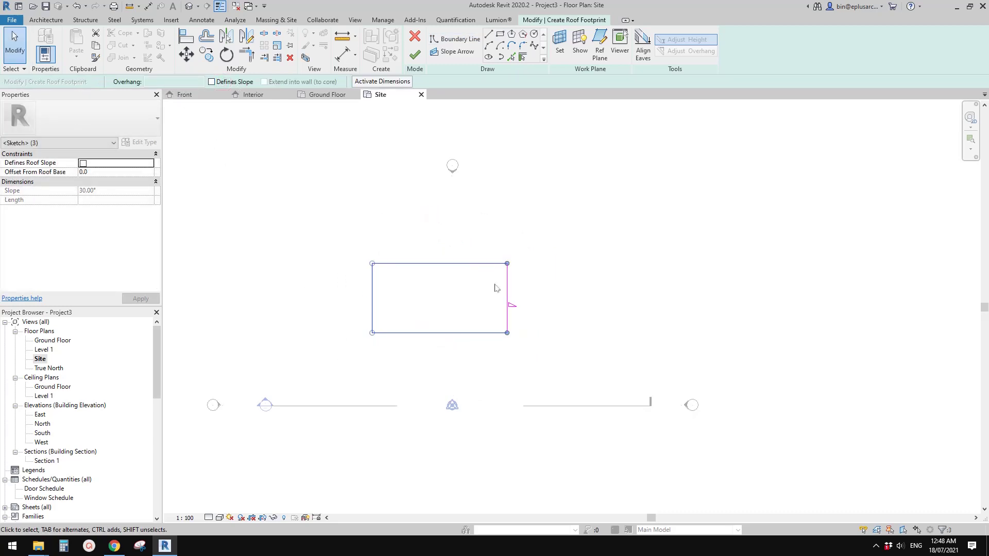
Set the slope of the east boundary edge to 10° and finish the roof footprint
{"action": "left_click", "coordinate": [489, 309]}
{"action": "left_click", "coordinate": [507, 298]}
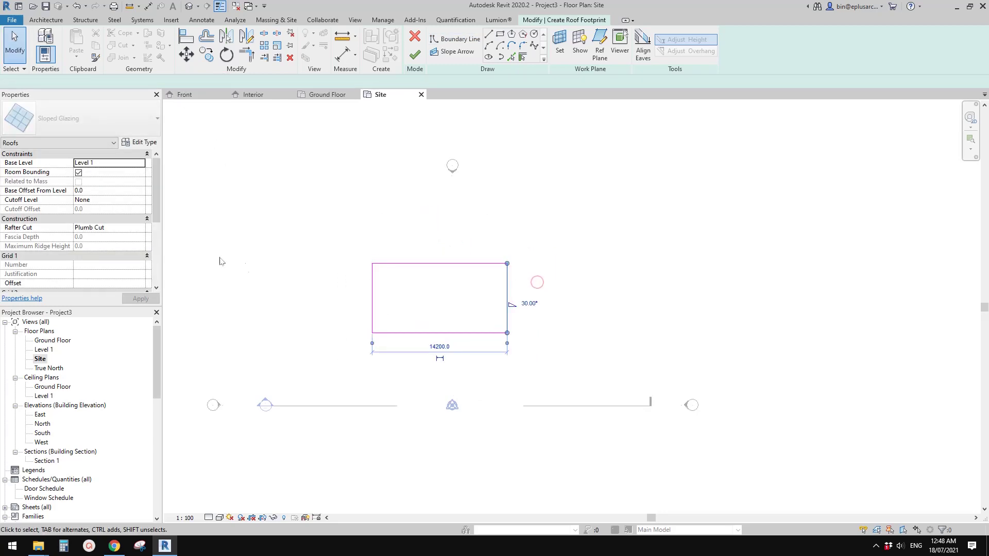
{"action": "left_click", "coordinate": [537, 306]}
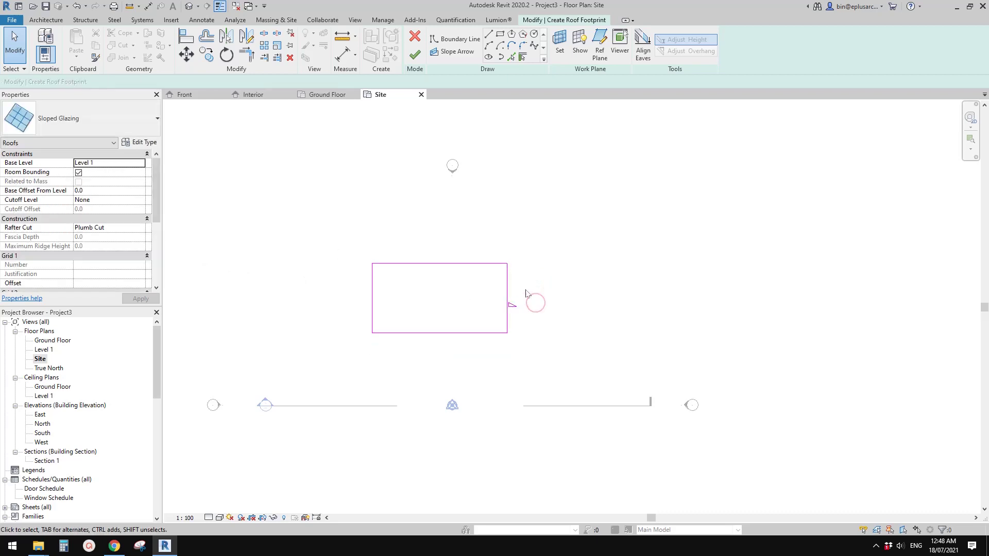
{"action": "left_click", "coordinate": [526, 303]}
{"action": "type", "text": "1"}
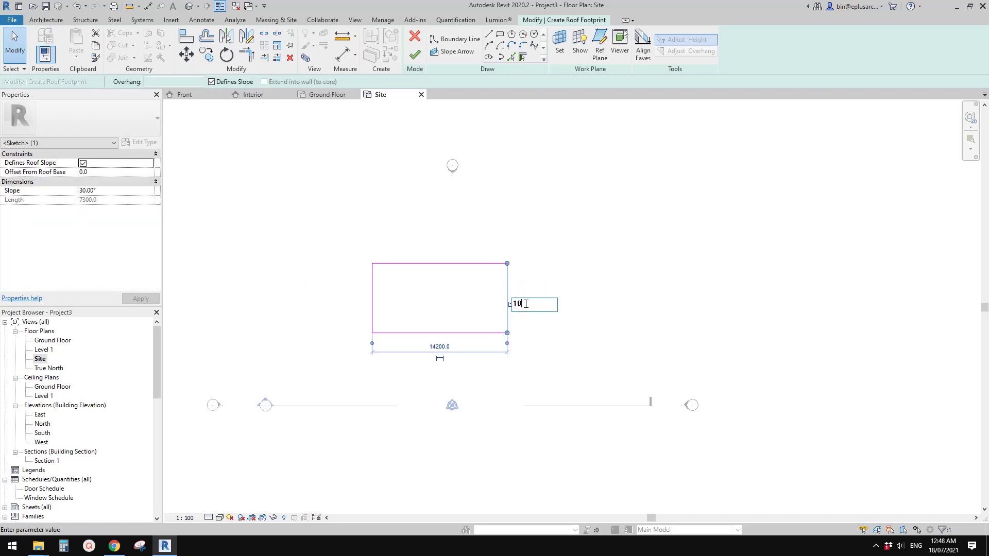
{"action": "type", "text": "0"}
{"action": "key", "text": "Return"}
{"action": "scroll", "coordinate": [457, 202], "scroll_direction": "up", "scroll_amount": 2}
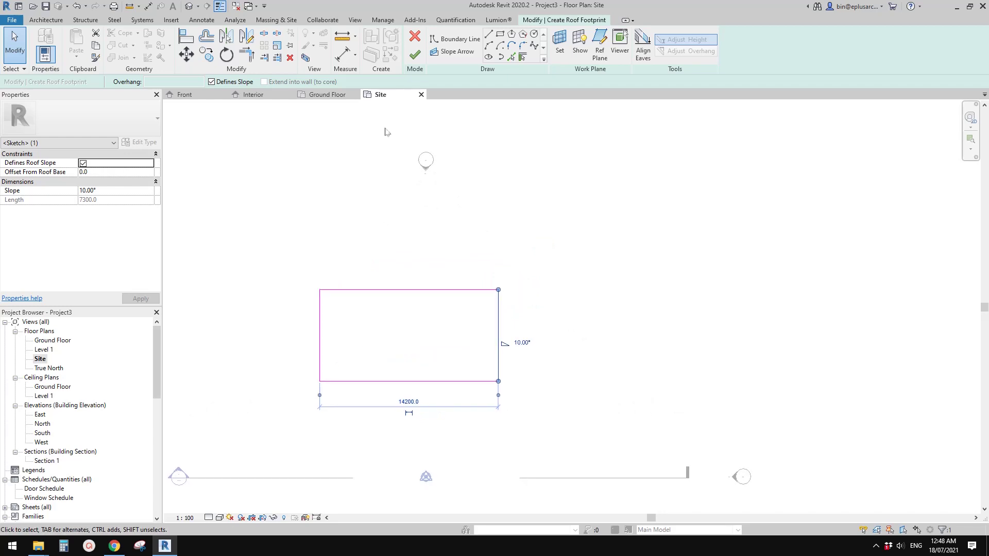
{"action": "left_click", "coordinate": [414, 54]}
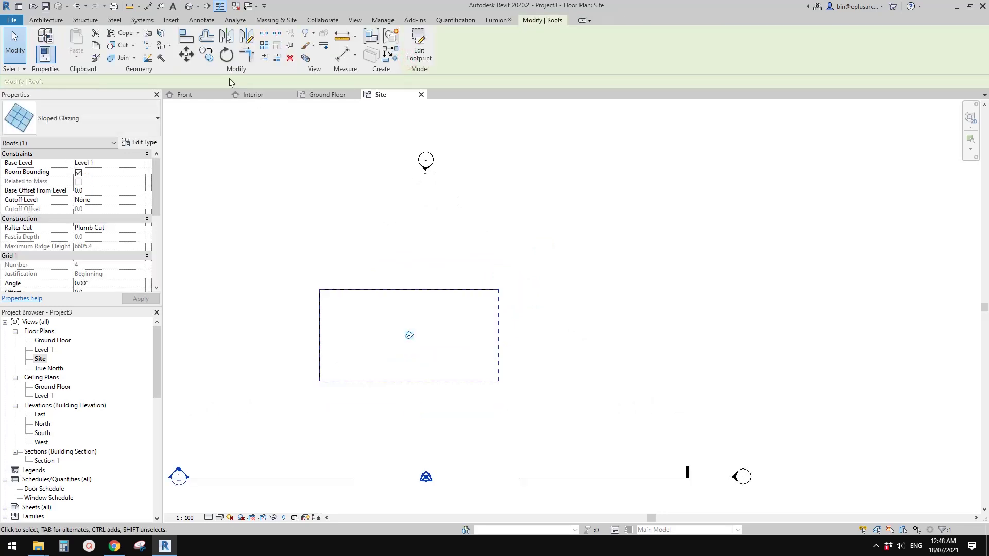
Open the default 3D view and examine the sloped glazing roof up close
{"action": "left_click", "coordinate": [189, 6]}
{"action": "middle_click_drag", "start_coordinate": [578, 284], "coordinate": [427, 278], "text": "shift"}
{"action": "left_click", "coordinate": [607, 227]}
{"action": "scroll", "coordinate": [608, 228], "scroll_direction": "up", "scroll_amount": 1}
{"action": "scroll", "coordinate": [396, 267], "scroll_direction": "up", "scroll_amount": 2}
{"action": "middle_click_drag", "start_coordinate": [505, 289], "coordinate": [530, 294]}
{"action": "middle_click_drag", "start_coordinate": [445, 277], "coordinate": [452, 284]}
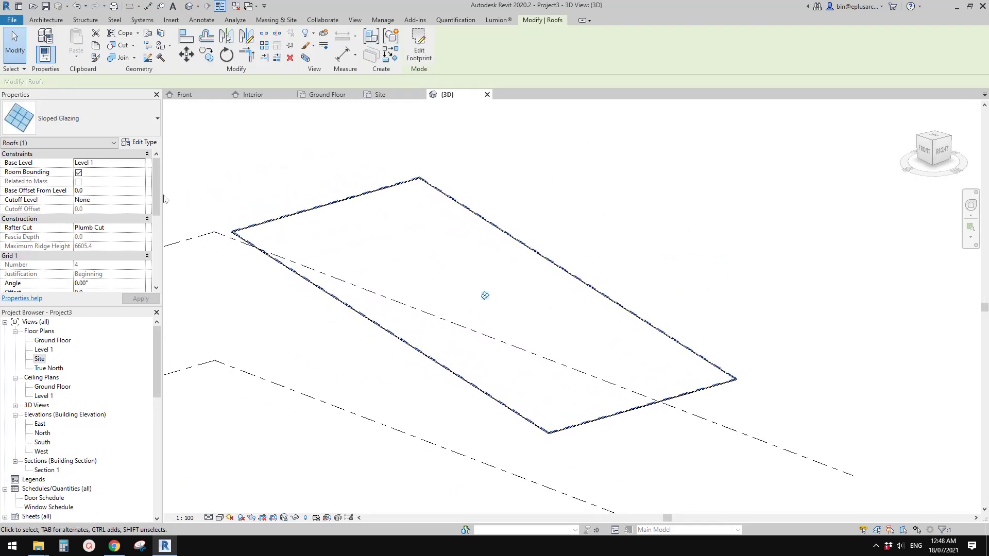
Duplicate the sloped glazing roof's type and name the new type new metal roof
{"action": "left_click", "coordinate": [408, 261]}
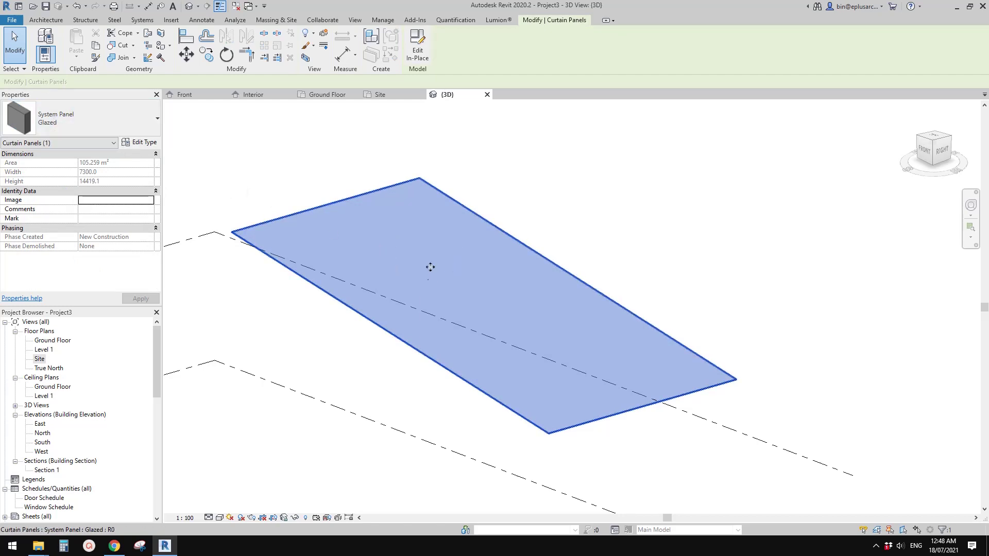
{"action": "key", "text": "Escape"}
{"action": "left_click", "coordinate": [449, 278]}
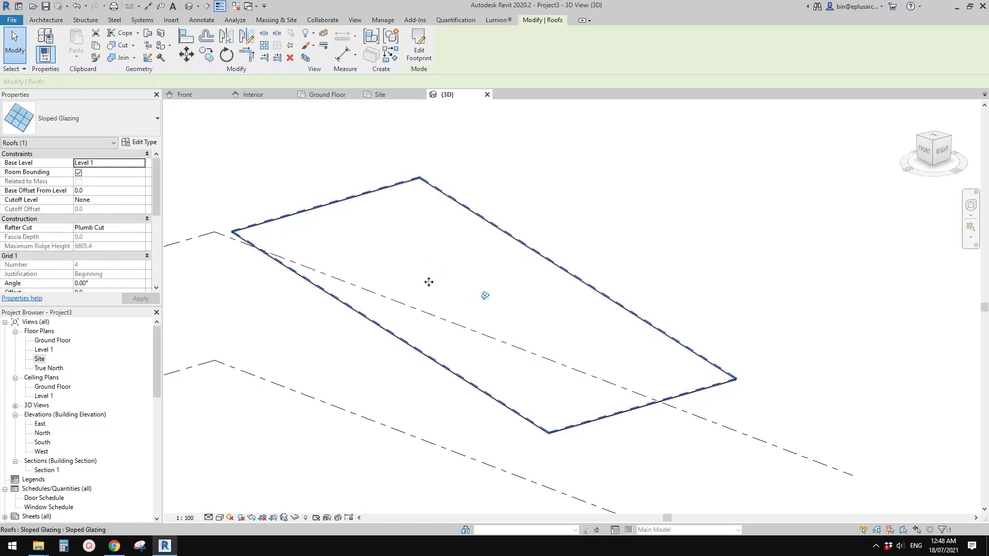
{"action": "left_click", "coordinate": [139, 142]}
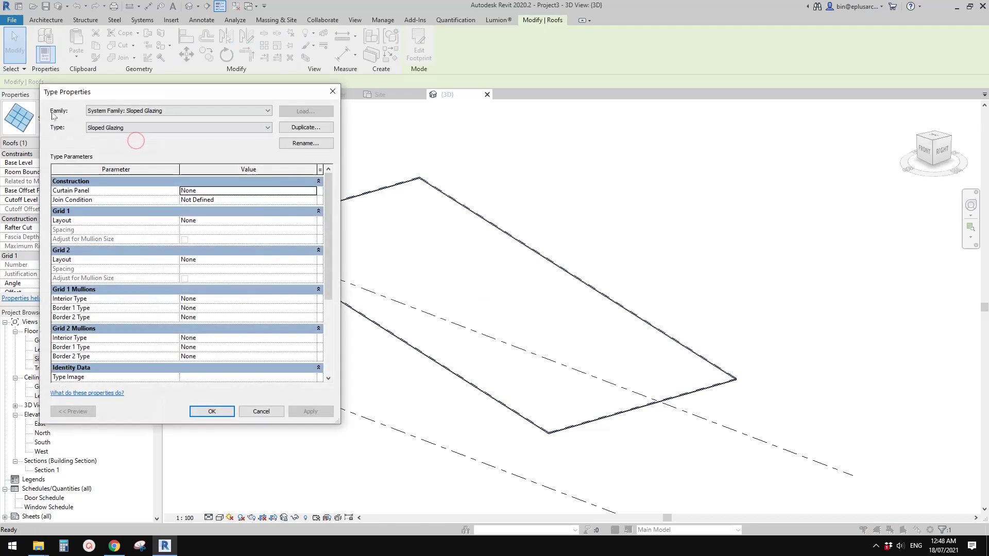
{"action": "left_click_drag", "start_coordinate": [120, 94], "coordinate": [178, 96]}
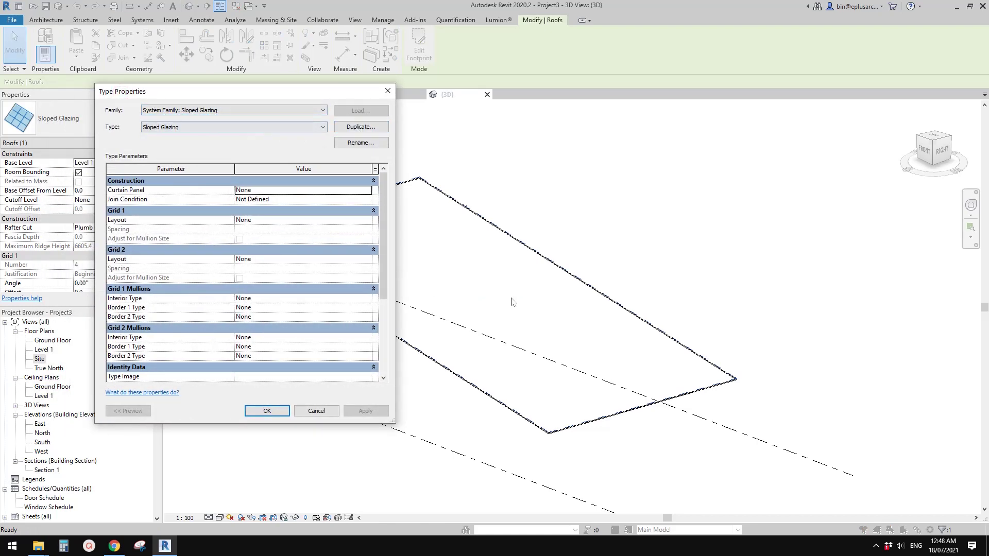
{"action": "left_click", "coordinate": [361, 127]}
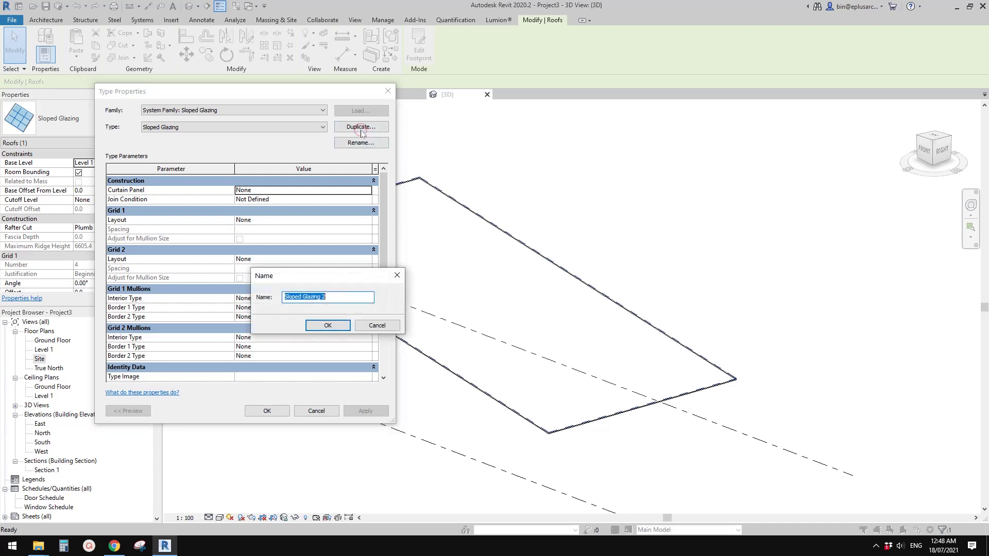
{"action": "type", "text": "new metal roof"}
{"action": "left_click", "coordinate": [327, 326]}
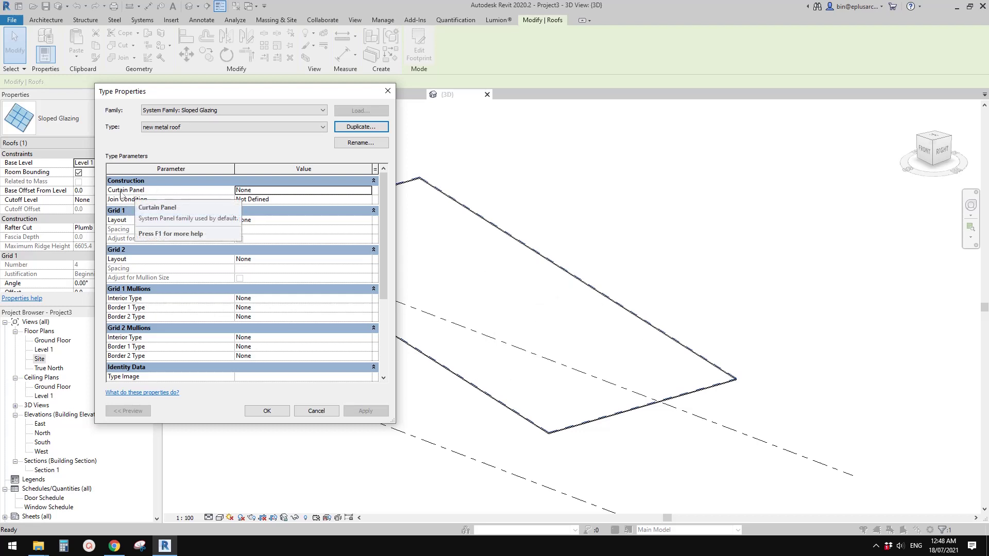
Set the new metal roof type's curtain panel to Family7 : Family7 and apply it to the roof
{"action": "left_click", "coordinate": [268, 190]}
{"action": "left_click", "coordinate": [268, 190]}
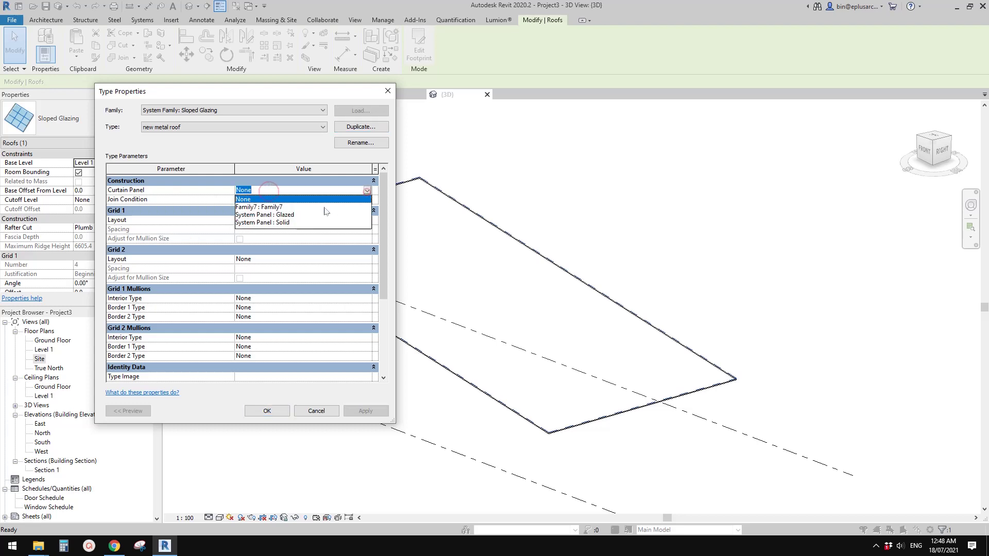
{"action": "left_click", "coordinate": [261, 207]}
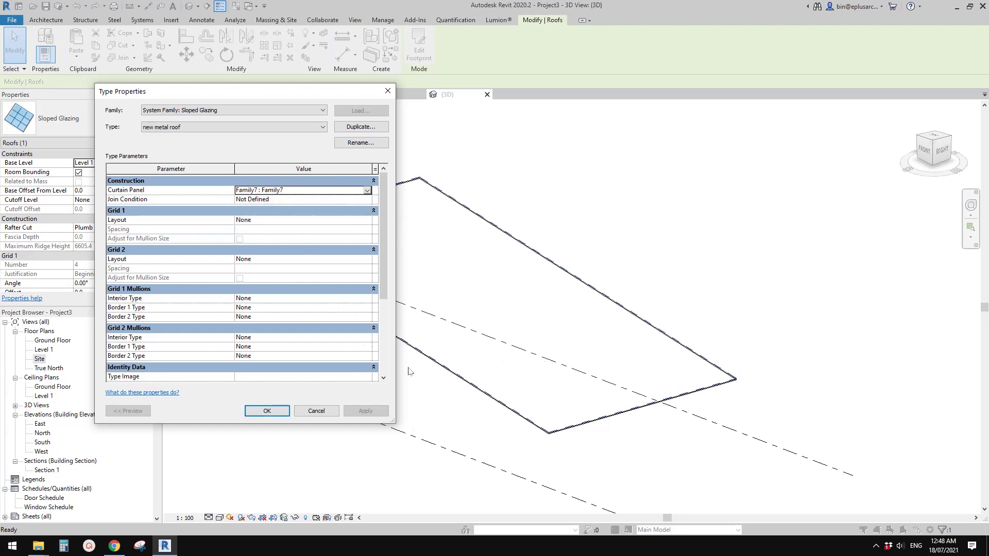
{"action": "left_click", "coordinate": [270, 414]}
{"action": "middle_click_drag", "start_coordinate": [536, 379], "coordinate": [481, 346], "text": "shift"}
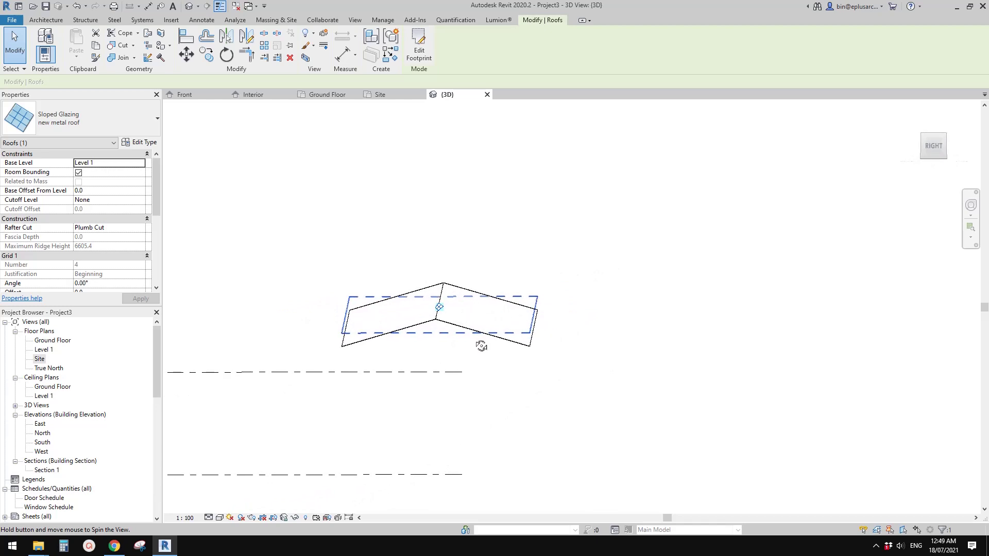
{"action": "mouse_move", "coordinate": [481, 346]}
{"action": "middle_mouse_down", "text": "shift"}
{"action": "mouse_move", "coordinate": [485, 324]}
{"action": "mouse_move", "coordinate": [479, 342]}
{"action": "mouse_move", "coordinate": [448, 349]}
{"action": "middle_mouse_up", "text": "shift"}
Select the roof's single curtain panel and open its Family7 for editing
{"action": "key", "text": "Escape"}
{"action": "left_click", "coordinate": [490, 345]}
{"action": "left_click", "coordinate": [411, 309]}
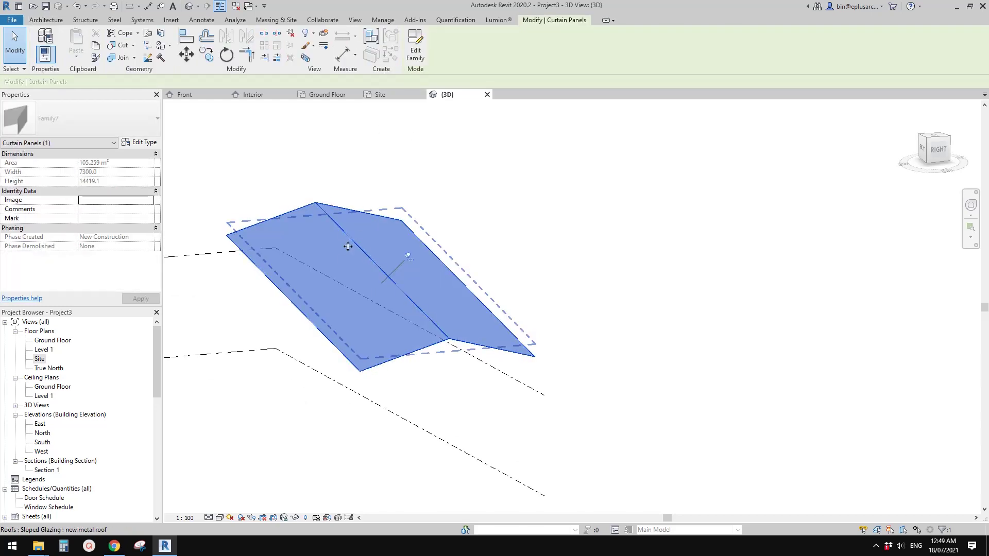
{"action": "key", "text": "Tab"}
{"action": "key", "text": "Tab"}
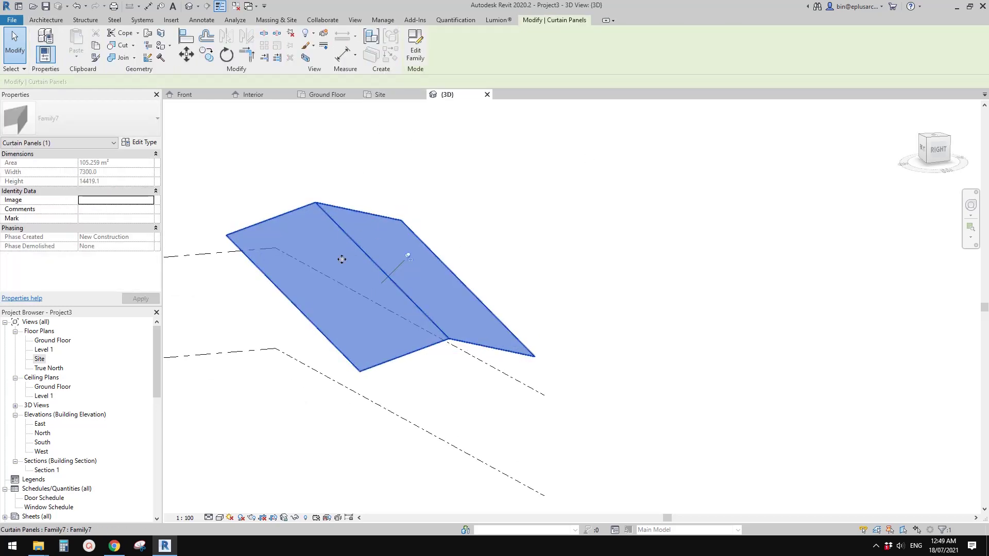
{"action": "left_click", "coordinate": [341, 259]}
{"action": "left_click", "coordinate": [415, 52]}
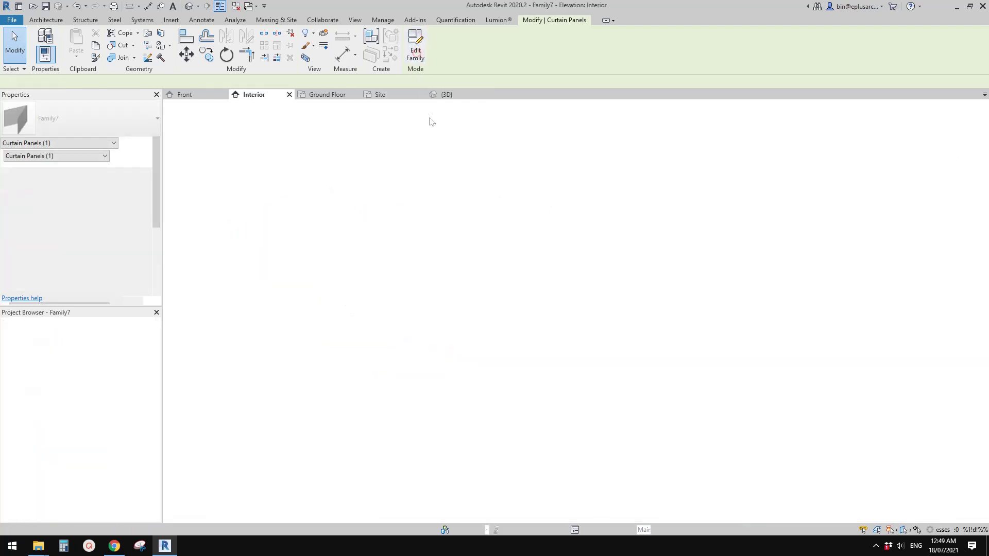
In Family7's Ref. Level floor plan, select the nested V-shaped component and open its Family6 for editing
{"action": "middle_click_drag", "start_coordinate": [475, 250], "coordinate": [410, 236]}
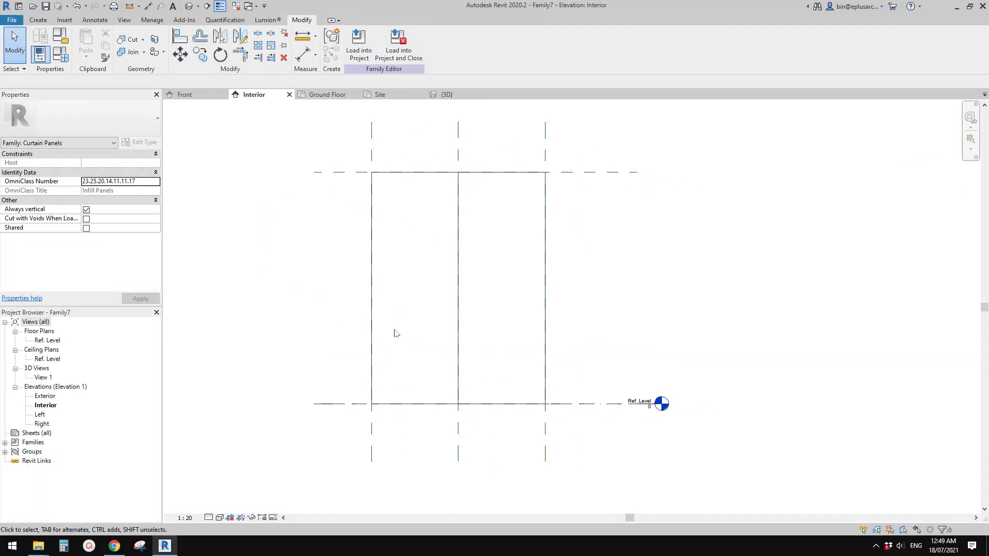
{"action": "double_click", "coordinate": [55, 340]}
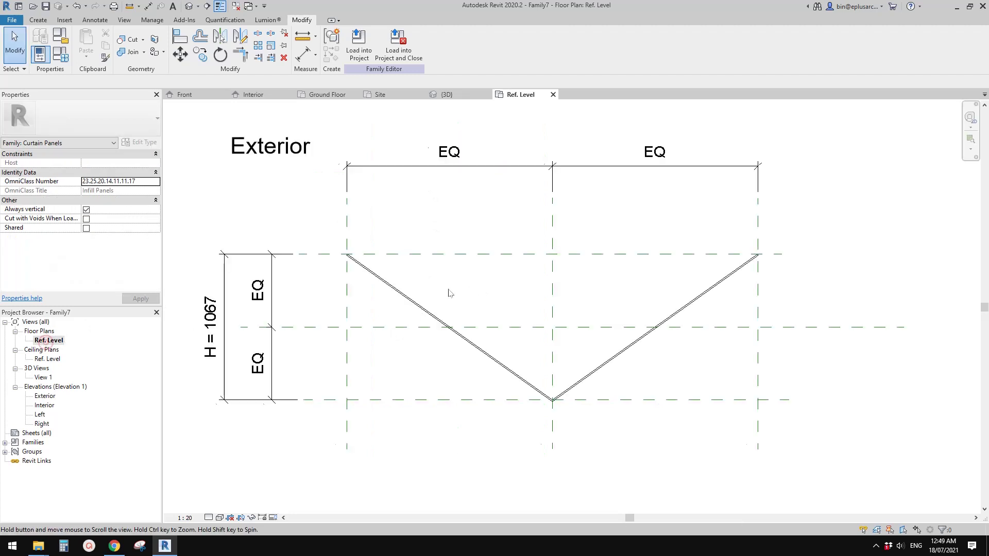
{"action": "left_click", "coordinate": [376, 319]}
{"action": "left_click", "coordinate": [375, 318]}
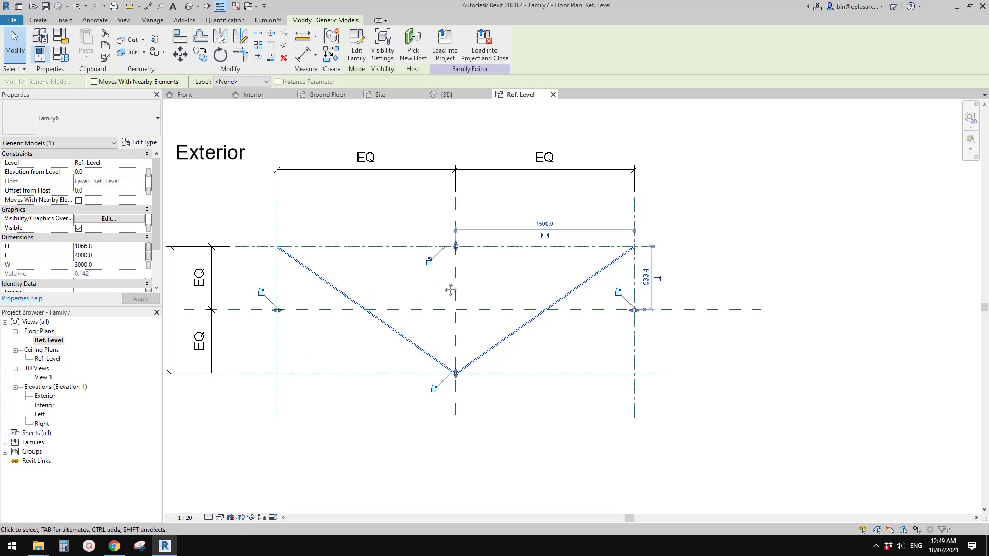
{"action": "left_click", "coordinate": [445, 282]}
{"action": "left_click", "coordinate": [350, 301]}
{"action": "left_click", "coordinate": [355, 54]}
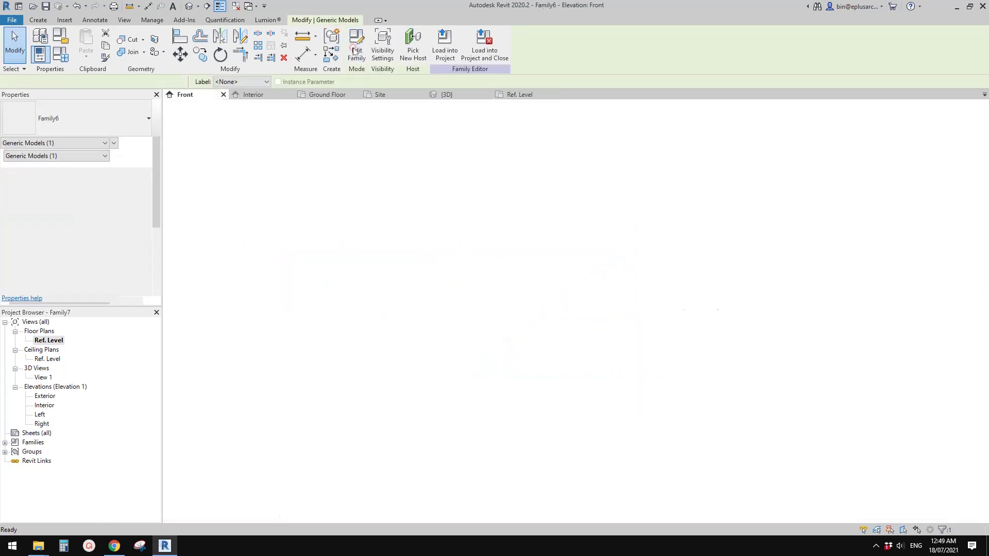
In Family6's Ref. Level plan, mirror the V-shaped extrusion's sketch about the horizontal centre reference plane without a copy, and finish the sketch
{"action": "double_click", "coordinate": [48, 341]}
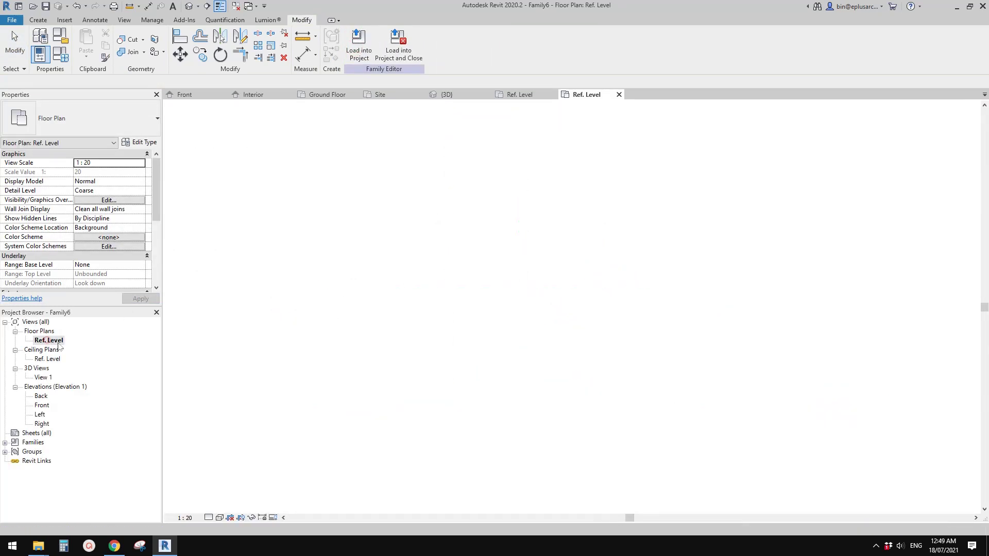
{"action": "scroll", "coordinate": [515, 330], "scroll_direction": "up", "scroll_amount": 4}
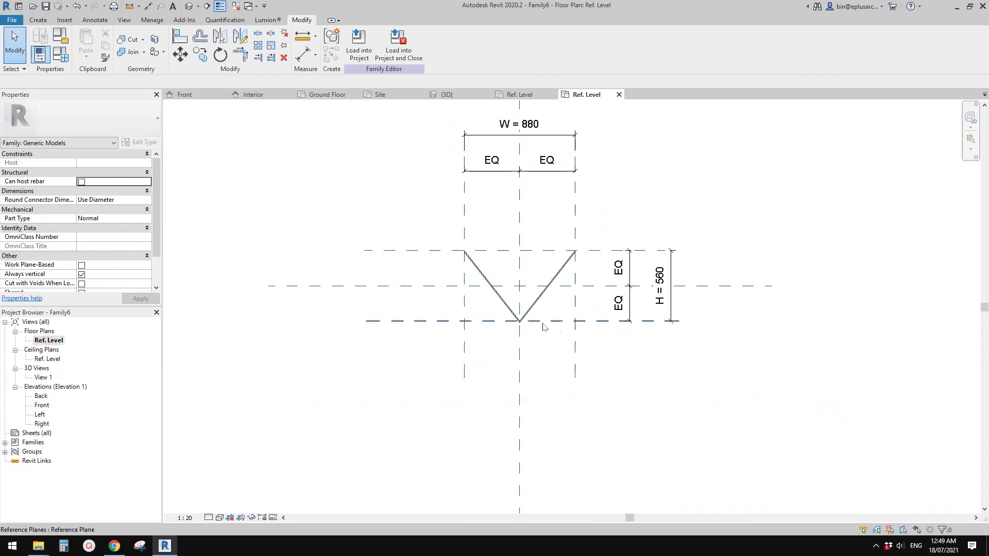
{"action": "left_click", "coordinate": [527, 300]}
{"action": "middle_click_drag", "start_coordinate": [549, 309], "coordinate": [486, 324]}
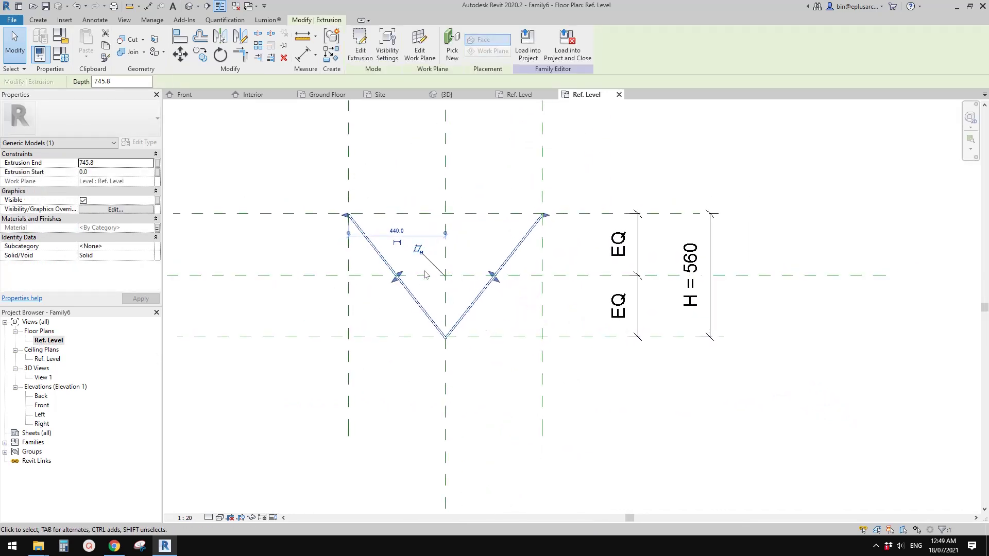
{"action": "middle_click_drag", "start_coordinate": [443, 257], "coordinate": [438, 261]}
{"action": "left_click", "coordinate": [360, 51]}
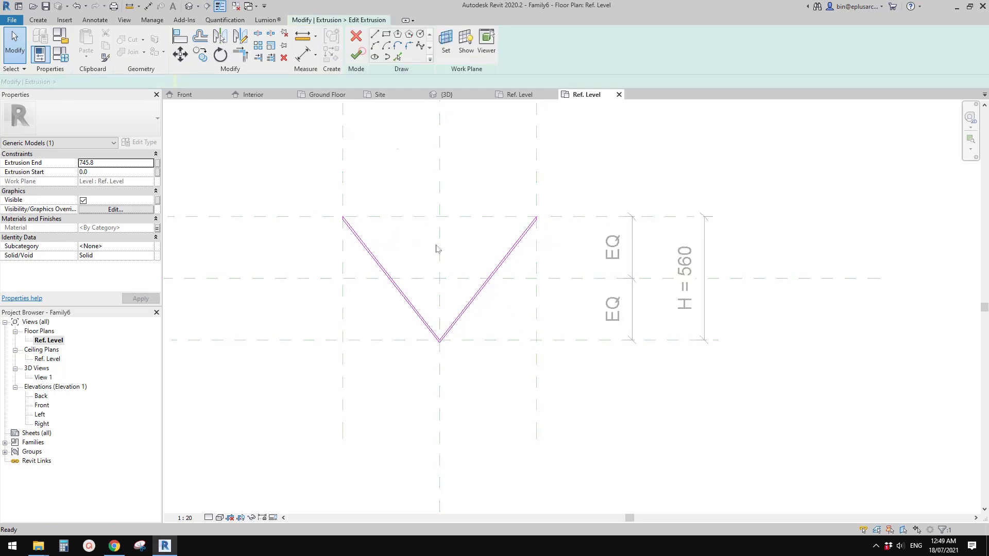
{"action": "left_click_drag", "start_coordinate": [315, 174], "coordinate": [564, 389]}
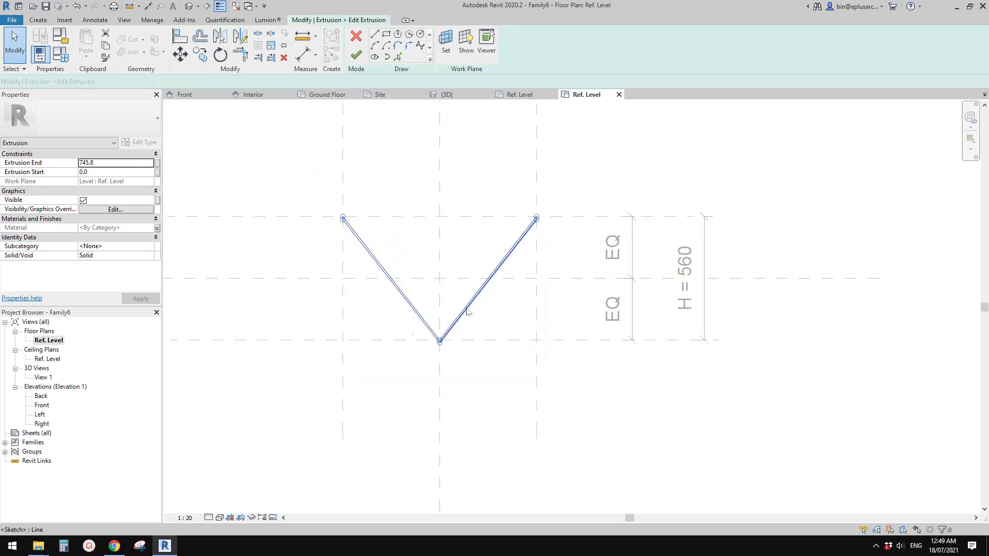
{"action": "middle_click_drag", "start_coordinate": [433, 334], "coordinate": [414, 348]}
{"action": "key", "text": "m"}
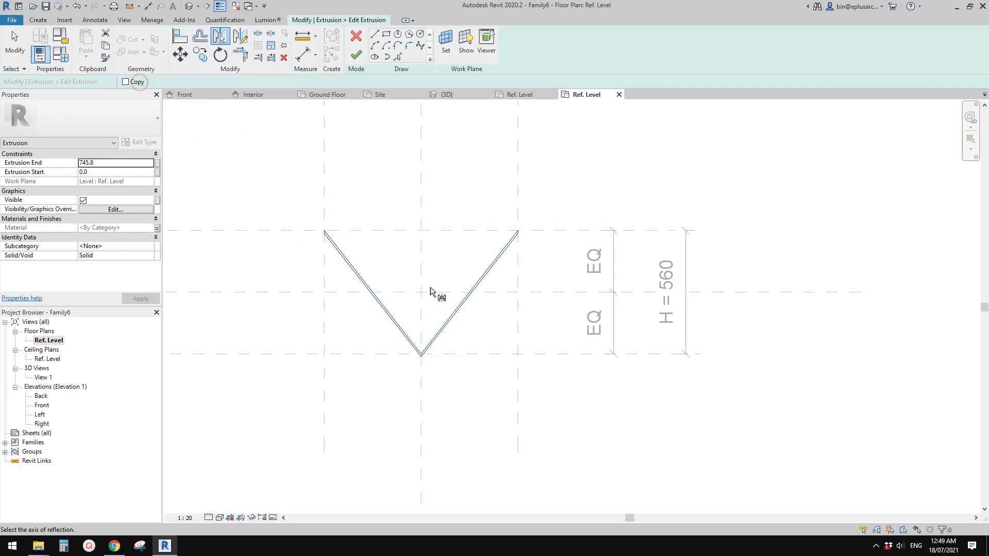
{"action": "left_click", "coordinate": [441, 292]}
{"action": "left_click", "coordinate": [455, 368]}
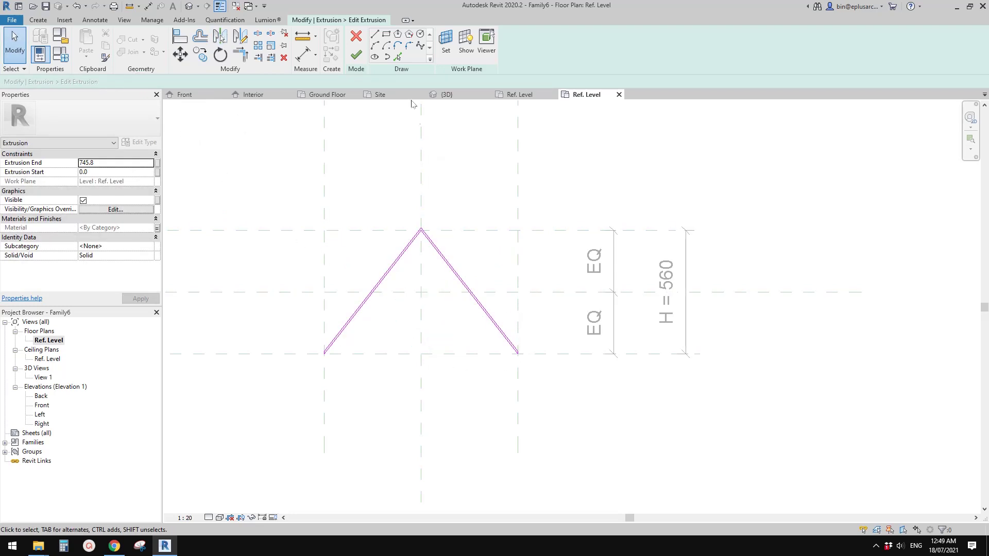
{"action": "left_click", "coordinate": [357, 56]}
Flex the inverted V profile by moving its upper reference plane down until H is about 520 mm
{"action": "left_click", "coordinate": [524, 384]}
{"action": "left_click", "coordinate": [517, 385]}
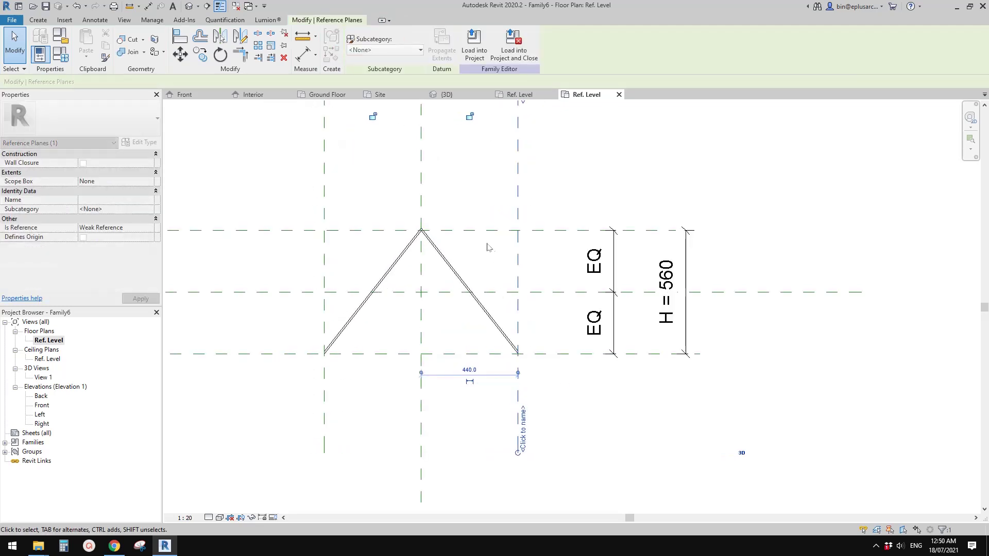
{"action": "mouse_move", "coordinate": [485, 230]}
{"action": "left_mouse_down"}
{"action": "mouse_move", "coordinate": [483, 205]}
{"action": "mouse_move", "coordinate": [483, 235]}
{"action": "left_mouse_up"}
{"action": "left_click", "coordinate": [433, 155]}
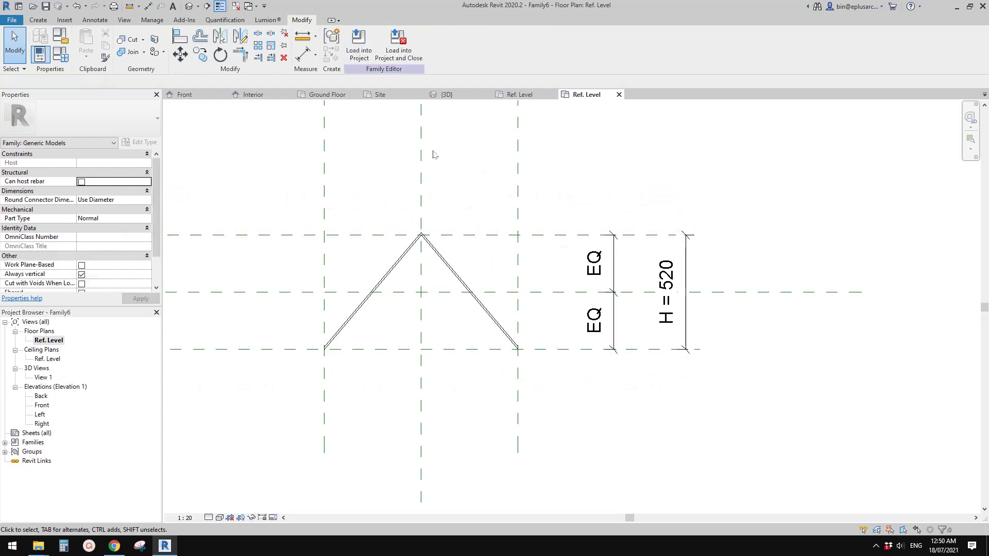
Load the edited Family6 into Family7 only, overwriting the existing version
{"action": "left_click", "coordinate": [359, 44]}
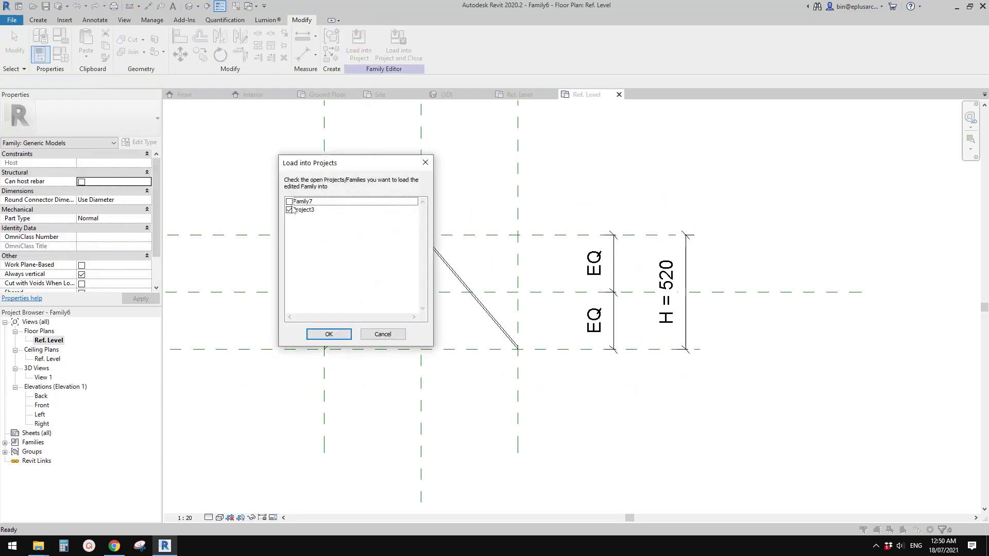
{"action": "left_click", "coordinate": [289, 209]}
{"action": "left_click", "coordinate": [289, 202]}
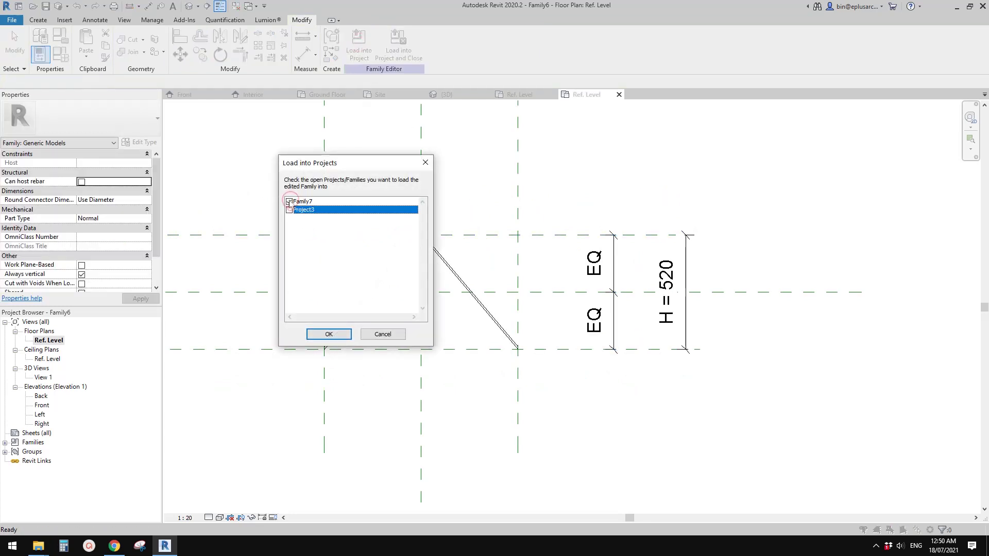
{"action": "left_click", "coordinate": [328, 334]}
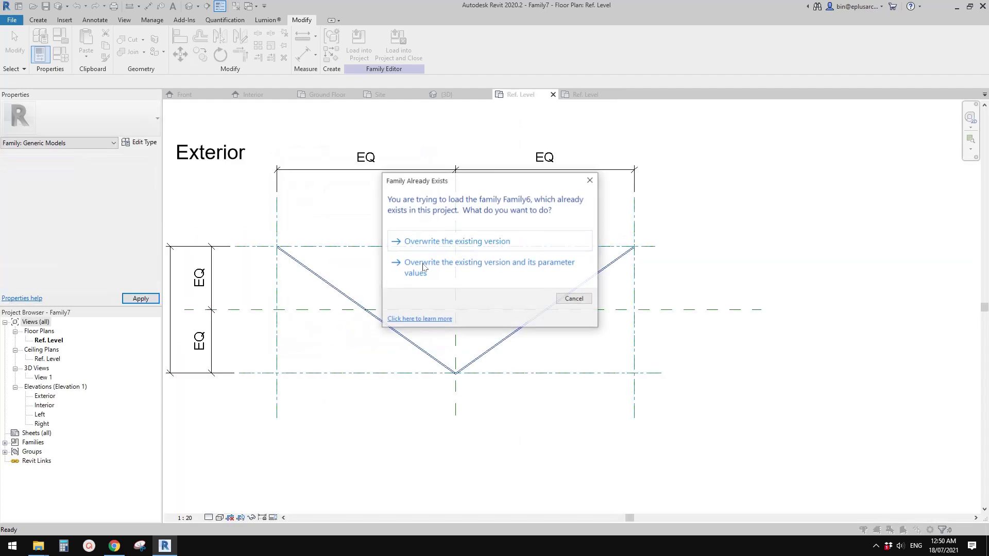
{"action": "left_click", "coordinate": [437, 241]}
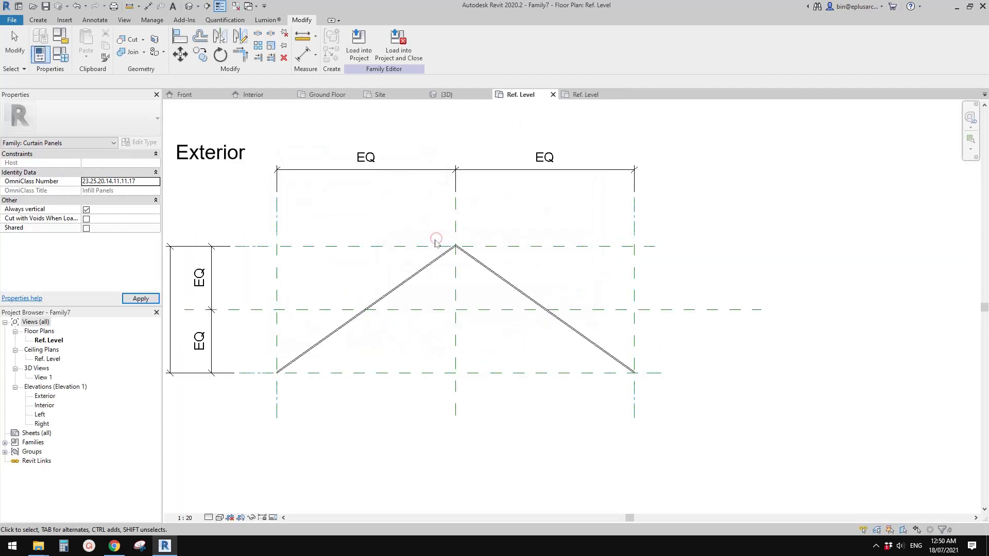
Load the updated Family7 into Project3, overwriting the existing version, and inspect the roof panel in 3D
{"action": "left_click", "coordinate": [360, 43]}
{"action": "left_click", "coordinate": [289, 210]}
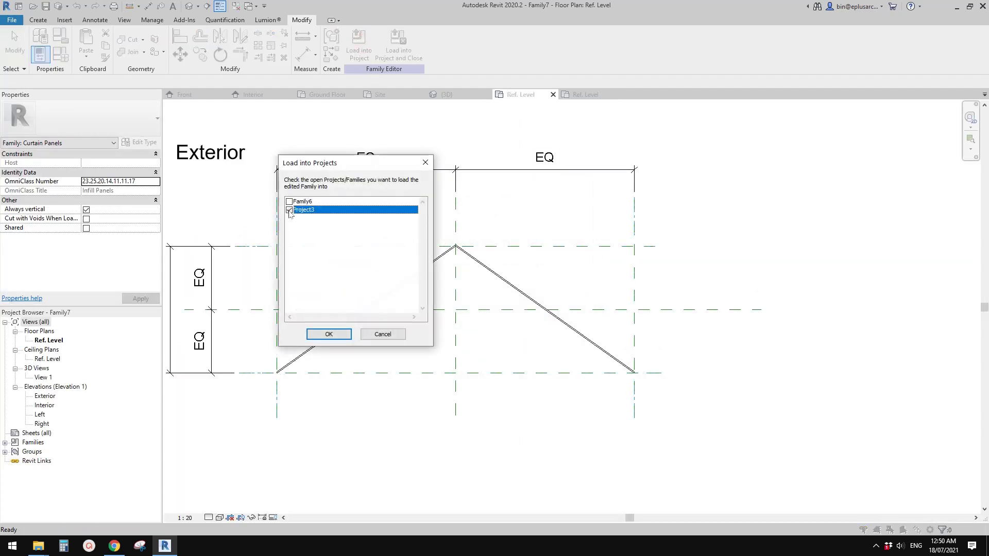
{"action": "left_click", "coordinate": [328, 334]}
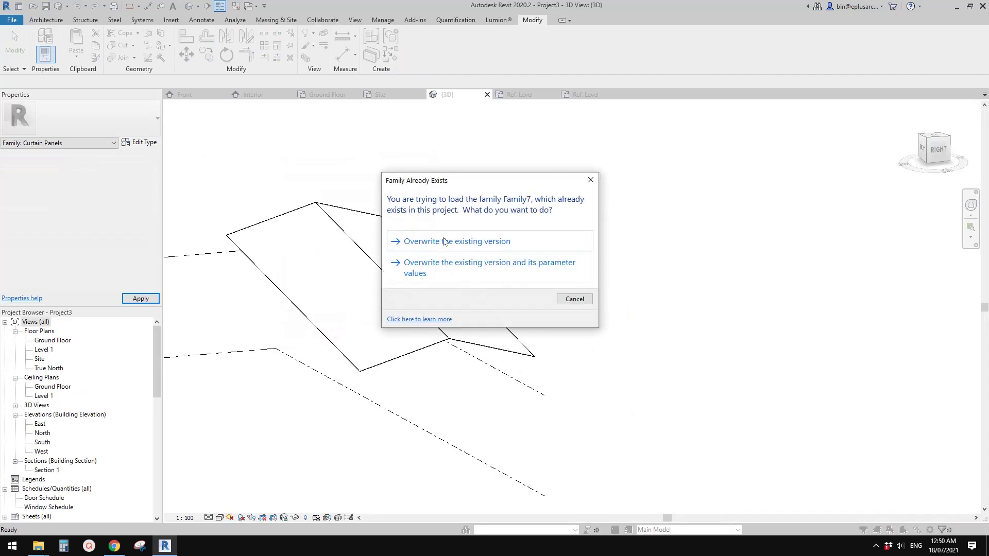
{"action": "left_click", "coordinate": [444, 236]}
{"action": "scroll", "coordinate": [474, 304], "scroll_direction": "down", "scroll_amount": 2}
{"action": "middle_click_drag", "start_coordinate": [478, 348], "coordinate": [388, 321], "text": "shift"}
{"action": "middle_click_drag", "start_coordinate": [492, 313], "coordinate": [443, 337], "text": "shift"}
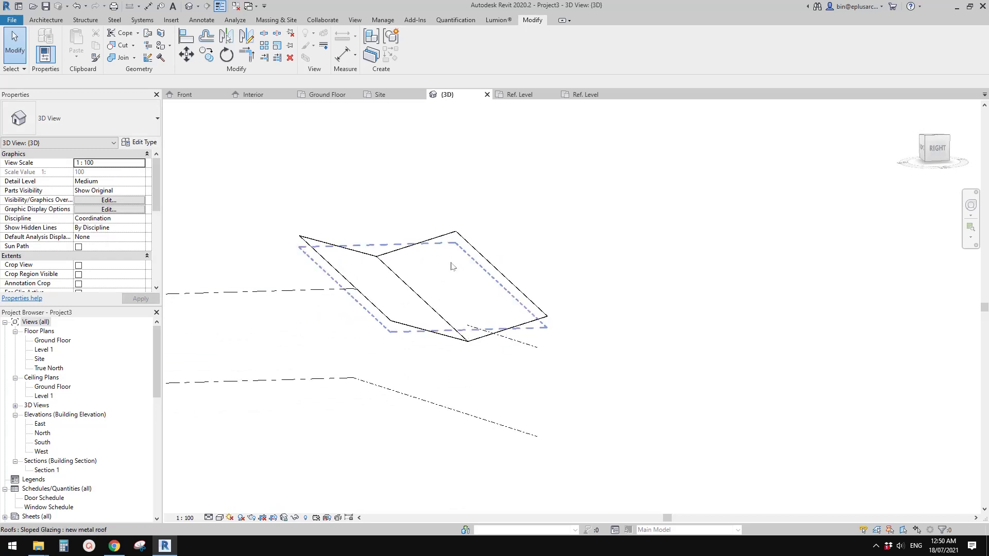
{"action": "middle_click_drag", "start_coordinate": [432, 245], "coordinate": [511, 360], "text": "shift"}
In the sloped glazing roof's type "new metal roof", set the Grid 1 layout to Fixed Distance with 600 spacing
{"action": "left_click", "coordinate": [457, 321]}
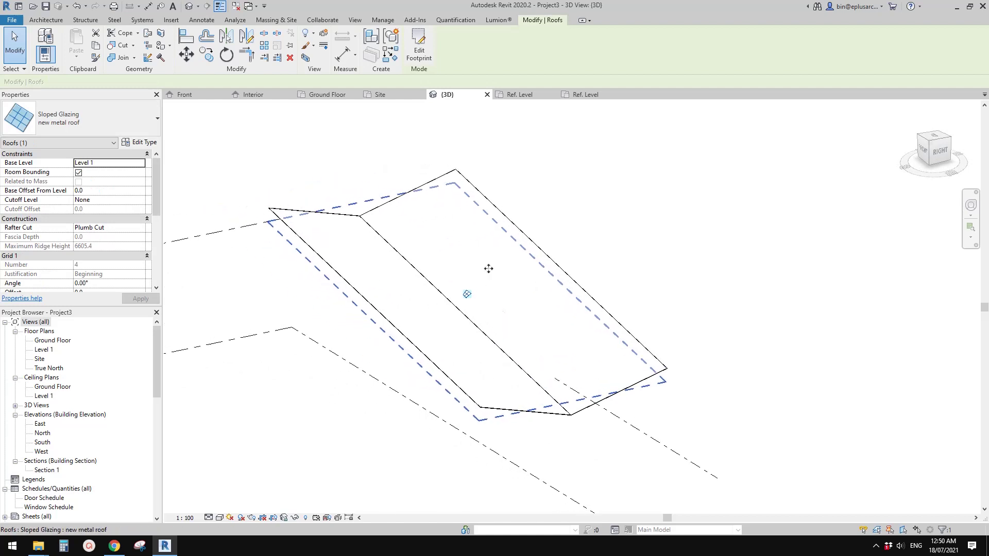
{"action": "left_click", "coordinate": [139, 144]}
{"action": "left_click_drag", "start_coordinate": [252, 90], "coordinate": [194, 56]}
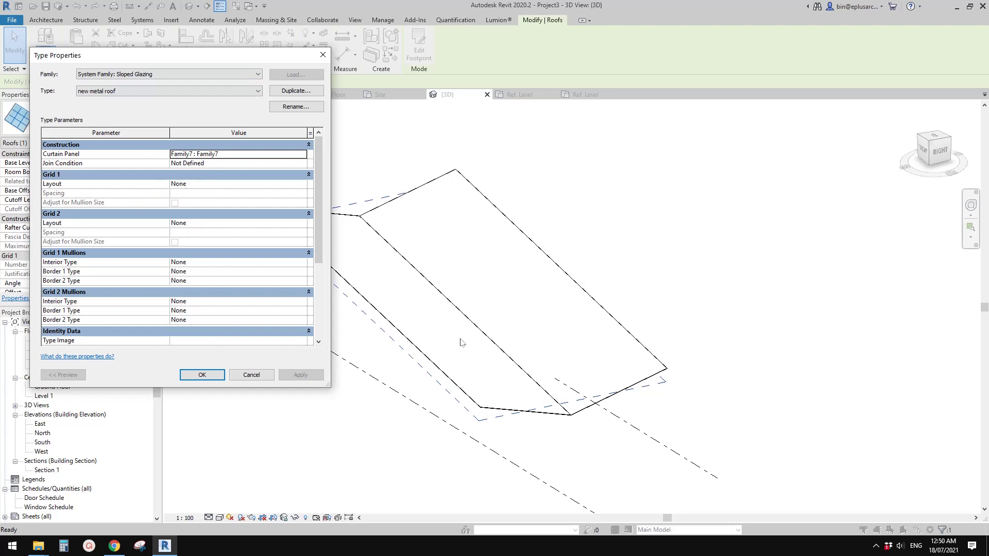
{"action": "left_click", "coordinate": [202, 185]}
{"action": "left_click", "coordinate": [302, 184]}
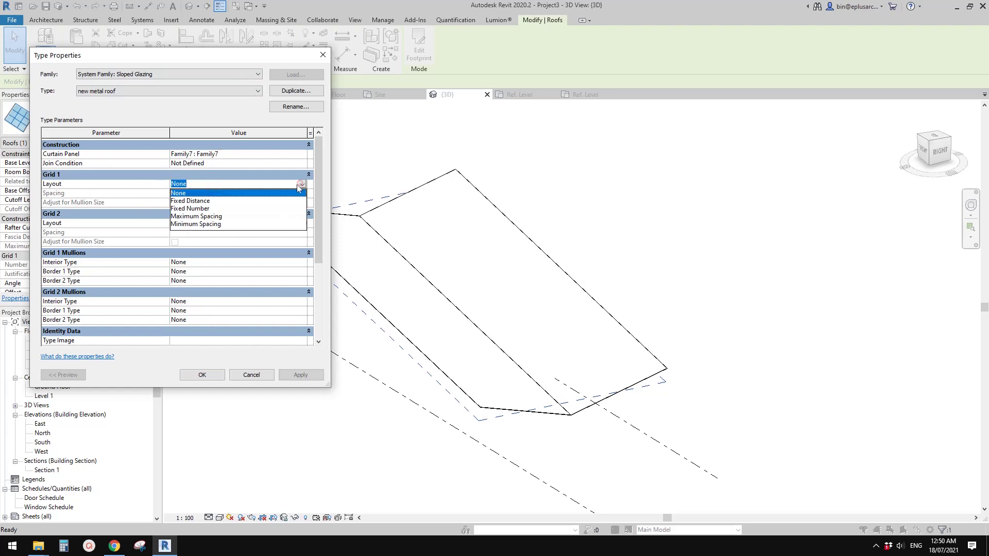
{"action": "left_click", "coordinate": [195, 201]}
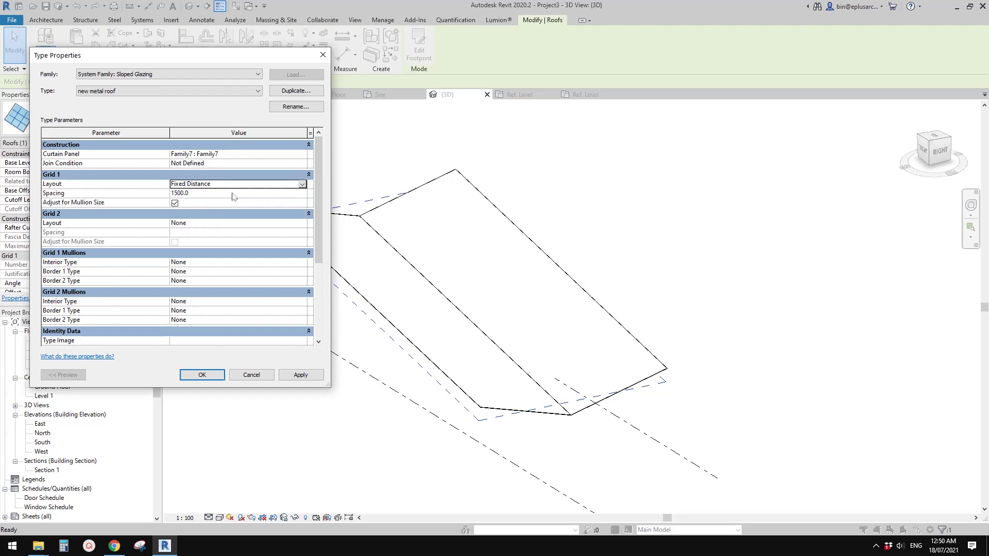
{"action": "left_click", "coordinate": [304, 184]}
{"action": "left_click", "coordinate": [304, 184]}
{"action": "left_click", "coordinate": [226, 195]}
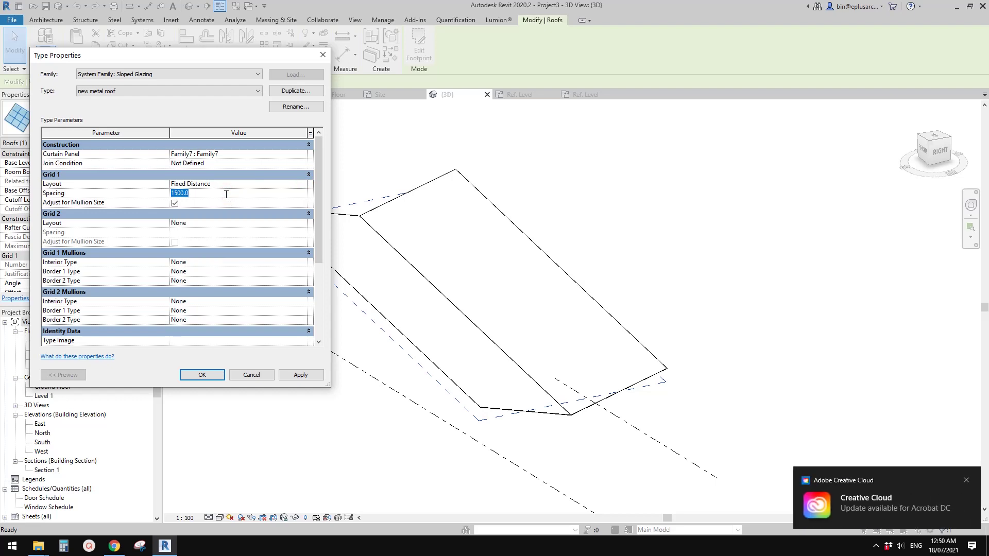
{"action": "left_click", "coordinate": [964, 480]}
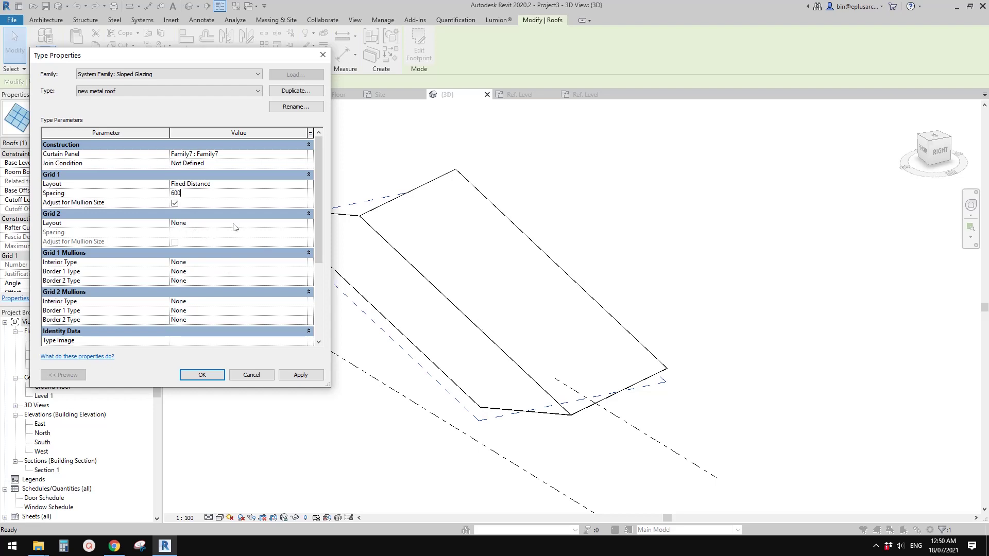
Set the roof type's Grid 2 layout to Fixed Distance with 2700 spacing and apply the type changes
{"action": "left_click", "coordinate": [302, 223]}
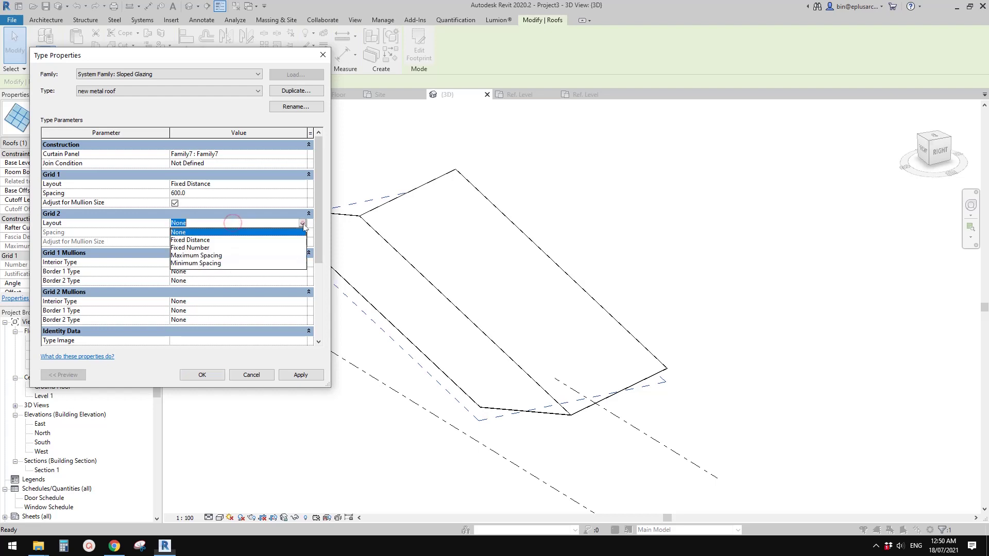
{"action": "left_click", "coordinate": [191, 248]}
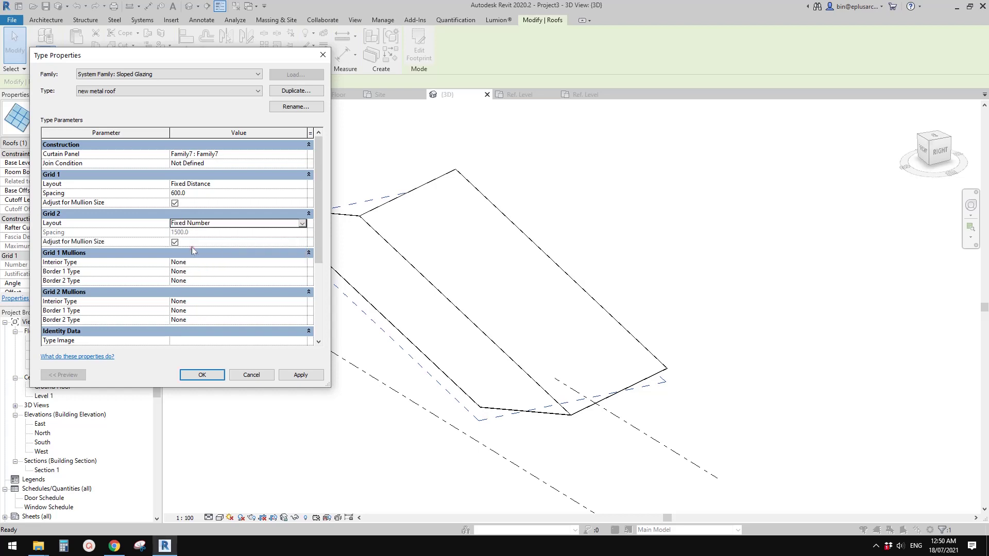
{"action": "left_click", "coordinate": [296, 226]}
{"action": "left_click", "coordinate": [194, 240]}
{"action": "left_click", "coordinate": [210, 235]}
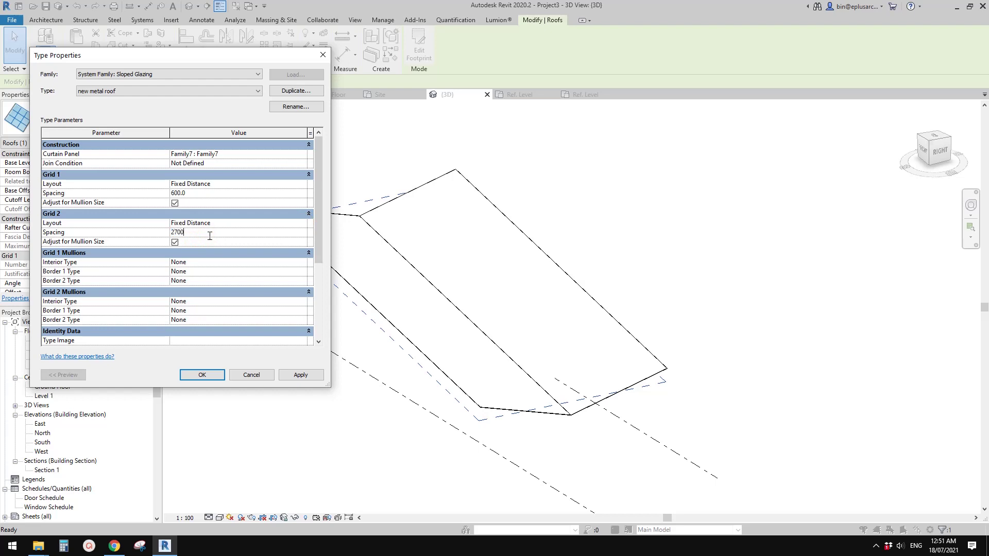
{"action": "left_click", "coordinate": [298, 376]}
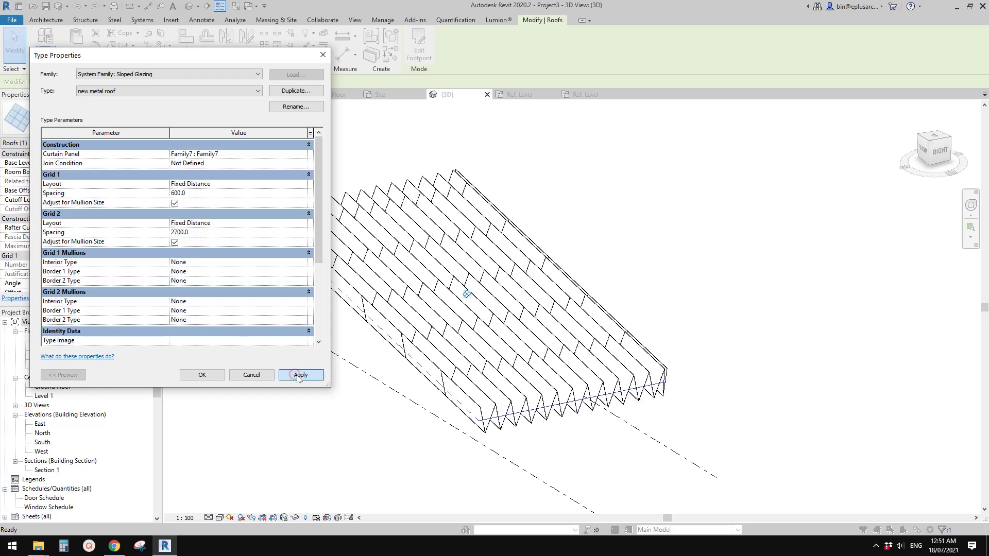
{"action": "left_click", "coordinate": [201, 375]}
Select one Family7 curtain panel along the roof's lower edge and set its type's H parameter to 450
{"action": "middle_click_drag", "start_coordinate": [430, 326], "coordinate": [547, 303], "text": "shift"}
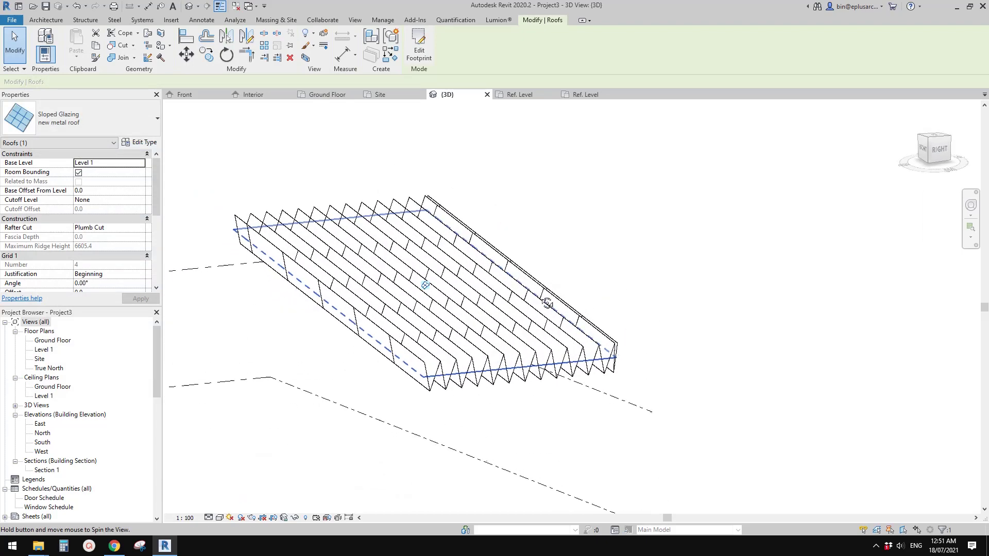
{"action": "scroll", "coordinate": [503, 364], "scroll_direction": "up", "scroll_amount": 2}
{"action": "middle_click_drag", "start_coordinate": [503, 364], "coordinate": [435, 317], "text": "shift"}
{"action": "scroll", "coordinate": [467, 315], "scroll_direction": "up", "scroll_amount": 1}
{"action": "key", "text": "Escape"}
{"action": "key", "text": "Tab"}
{"action": "left_click", "coordinate": [450, 305]}
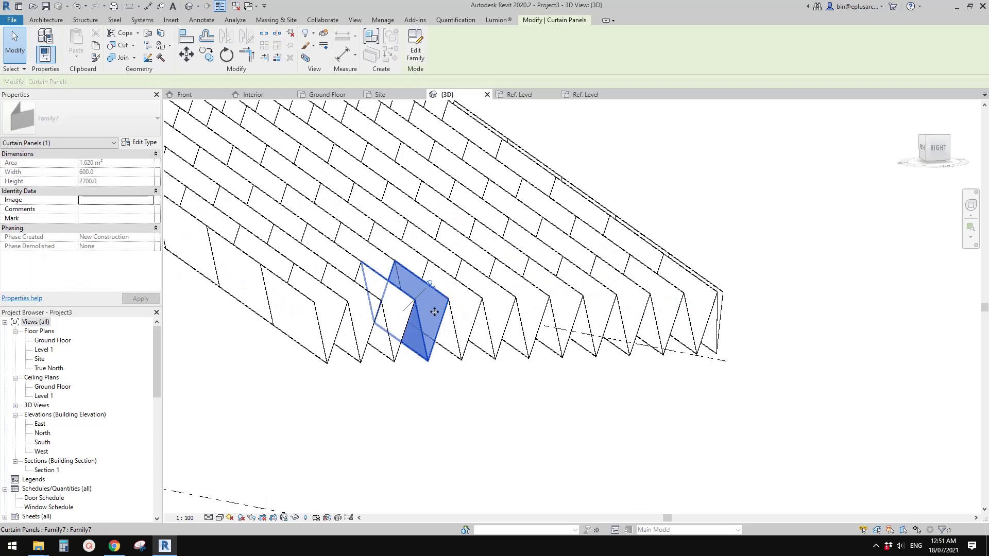
{"action": "left_click", "coordinate": [145, 141]}
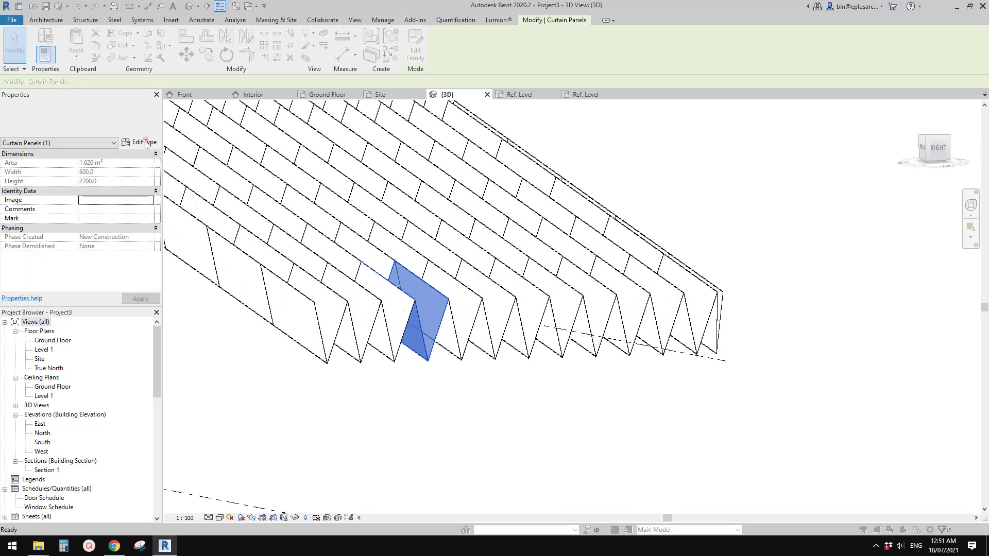
{"action": "left_click", "coordinate": [204, 205]}
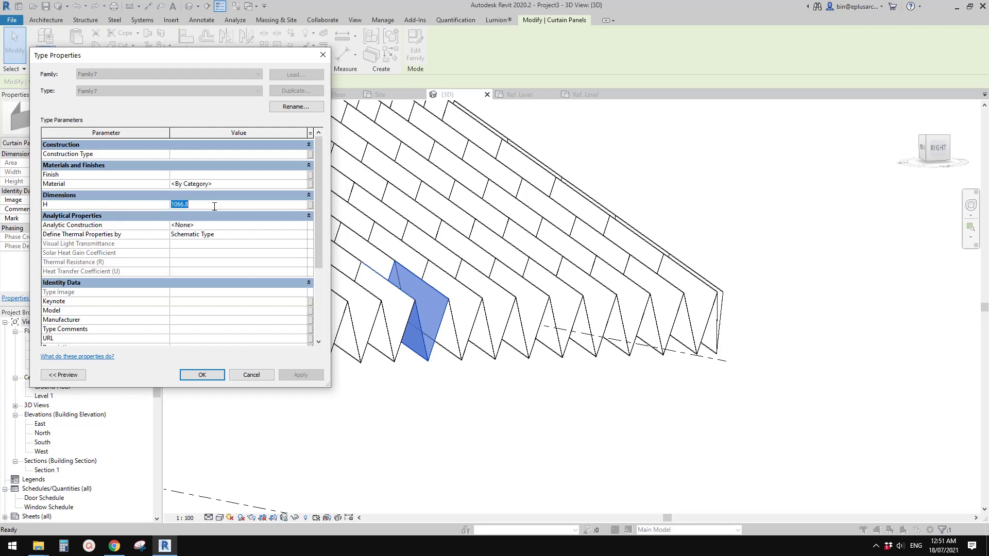
{"action": "type", "text": "450"}
{"action": "left_click", "coordinate": [297, 378]}
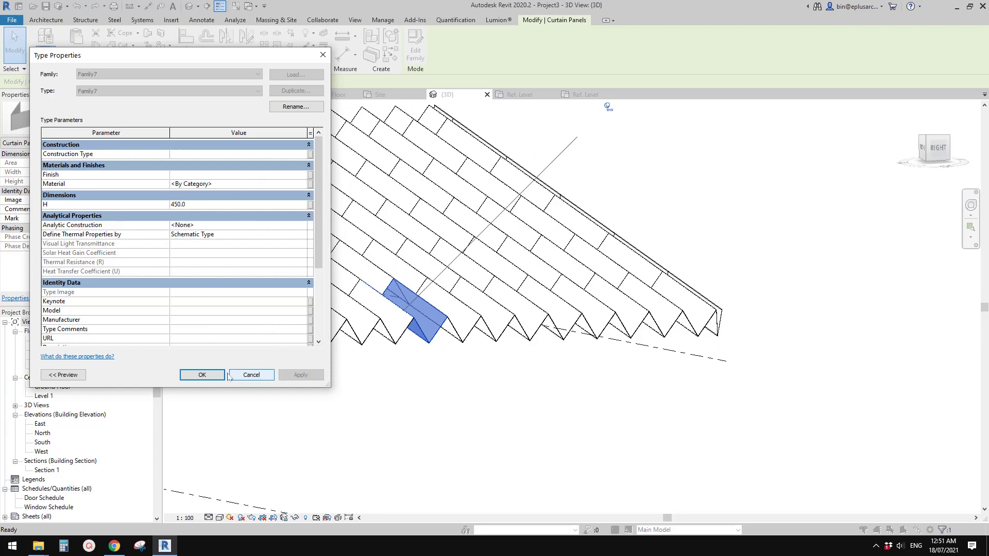
{"action": "left_click", "coordinate": [202, 375]}
{"action": "left_click", "coordinate": [206, 372]}
Examine how the corrugated panels end along the roof's side edge and lower corner in 3D
{"action": "scroll", "coordinate": [380, 364], "scroll_direction": "down", "scroll_amount": 3}
{"action": "middle_click_drag", "start_coordinate": [413, 363], "coordinate": [495, 351], "text": "shift"}
{"action": "scroll", "coordinate": [494, 350], "scroll_direction": "up", "scroll_amount": 6}
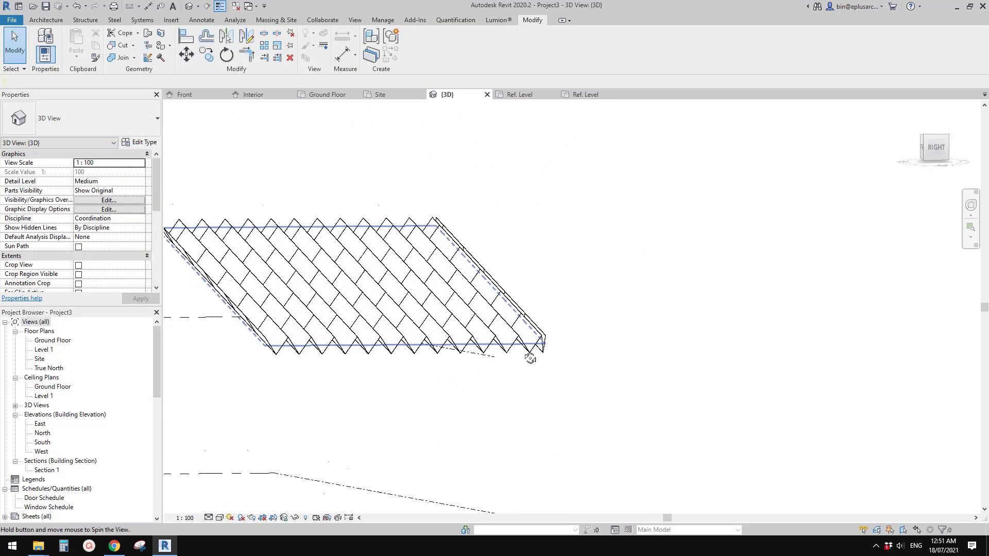
{"action": "left_click", "coordinate": [547, 333]}
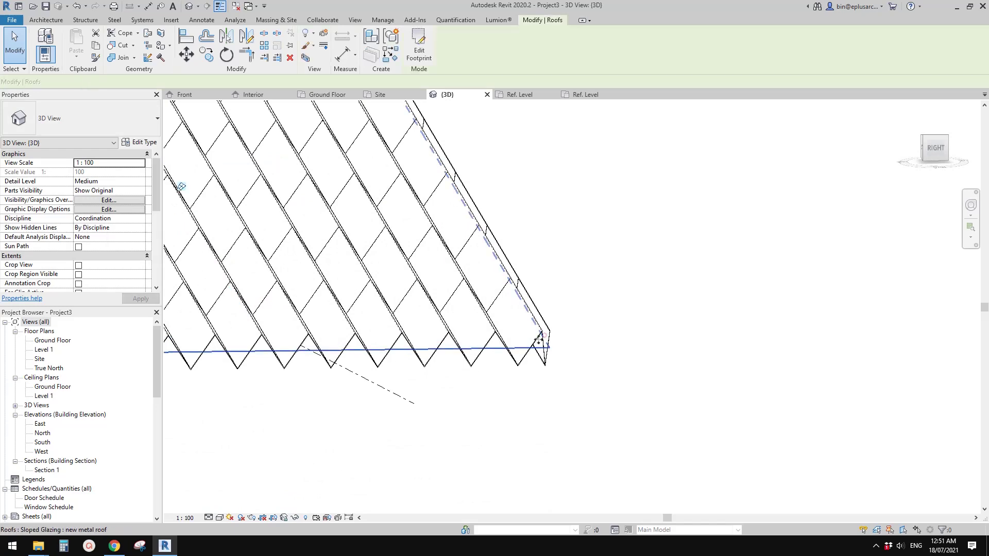
{"action": "scroll", "coordinate": [543, 334], "scroll_direction": "down", "scroll_amount": 4}
{"action": "middle_click_drag", "start_coordinate": [541, 335], "coordinate": [504, 350], "text": "shift"}
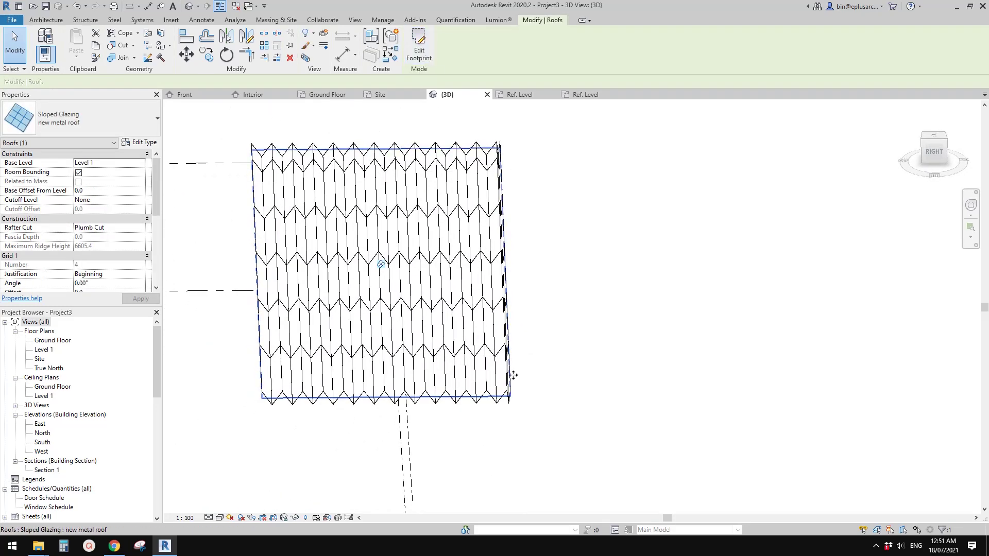
{"action": "middle_click_drag", "start_coordinate": [511, 391], "coordinate": [489, 397], "text": "shift"}
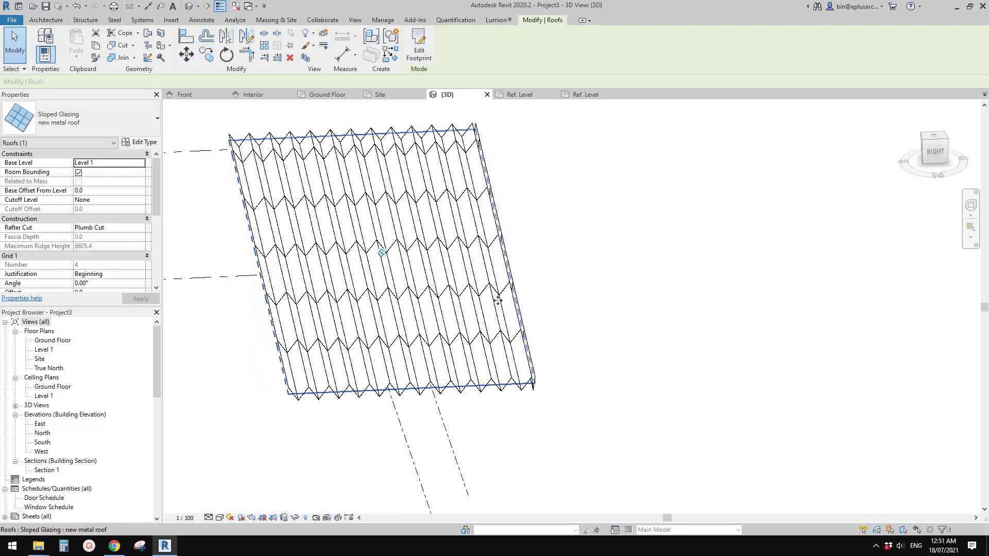
{"action": "left_click", "coordinate": [418, 56]}
{"action": "scroll", "coordinate": [530, 378], "scroll_direction": "up", "scroll_amount": 4}
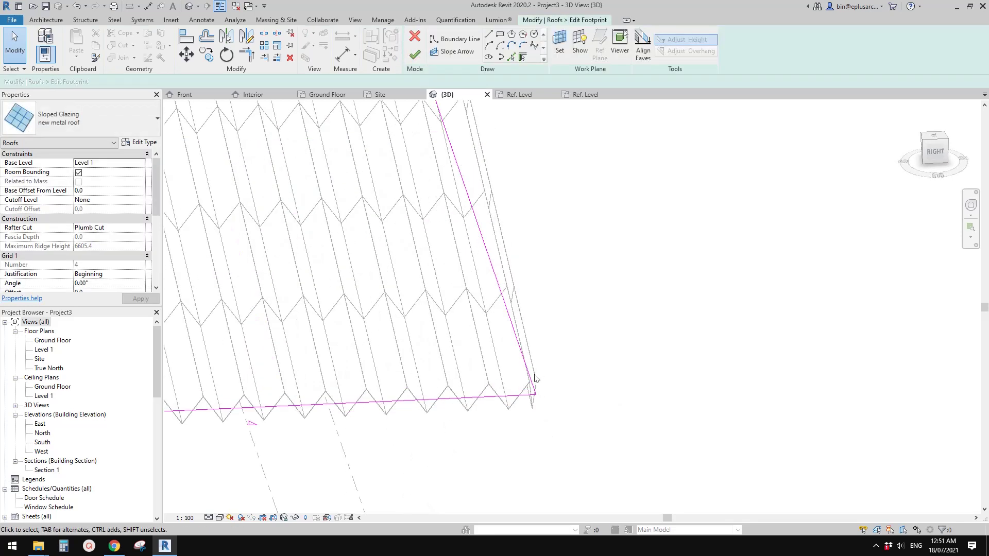
{"action": "middle_click_drag", "start_coordinate": [529, 375], "coordinate": [579, 379]}
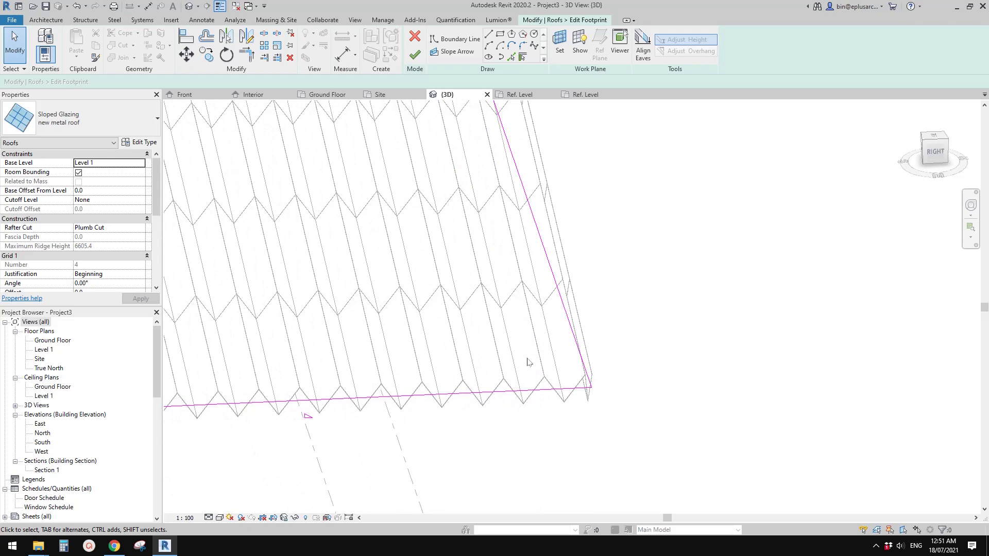
{"action": "left_click", "coordinate": [415, 57]}
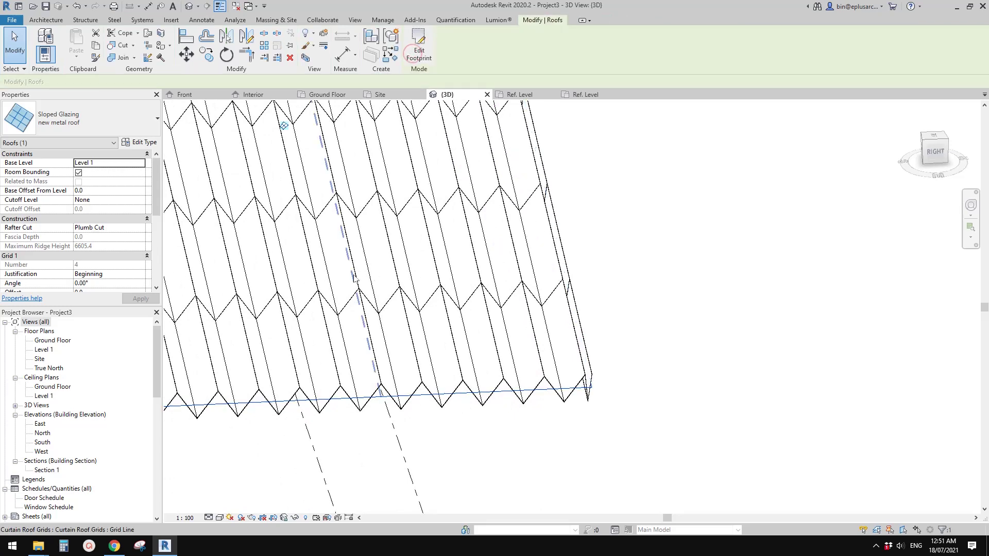
{"action": "key", "text": "Escape"}
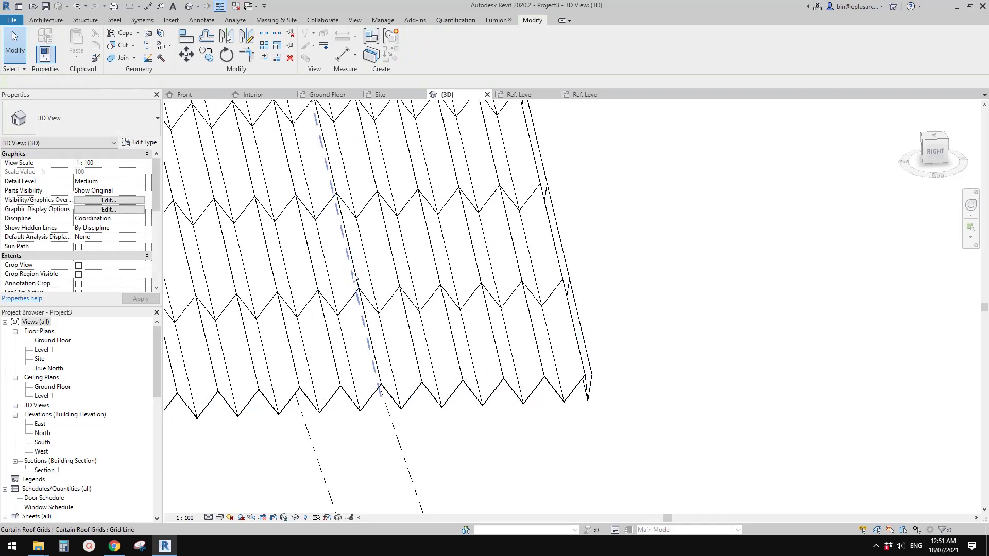
{"action": "left_click", "coordinate": [354, 278]}
{"action": "key", "text": "Escape"}
{"action": "key", "text": "Tab"}
{"action": "key", "text": "Tab"}
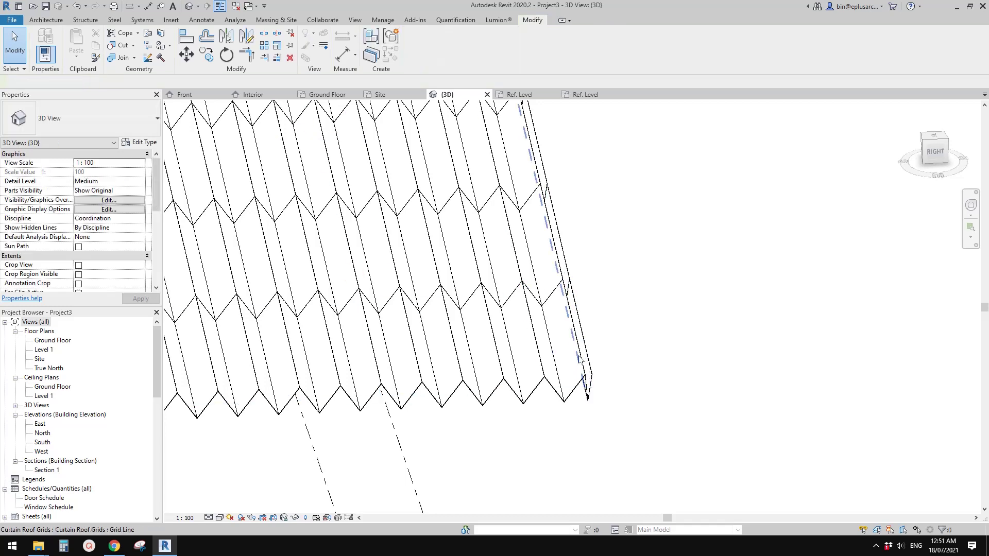
Edit the roof's footprint so its width along the eave is 7200, and finish the sketch
{"action": "left_click", "coordinate": [587, 361]}
{"action": "scroll", "coordinate": [581, 358], "scroll_direction": "down", "scroll_amount": 2}
{"action": "left_click", "coordinate": [418, 50]}
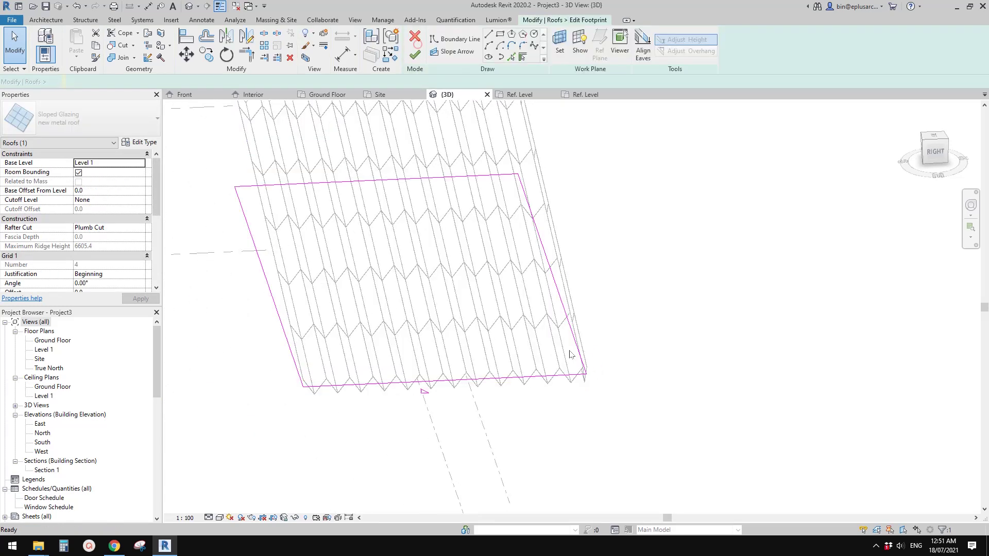
{"action": "left_click", "coordinate": [446, 383]}
{"action": "scroll", "coordinate": [446, 385], "scroll_direction": "up", "scroll_amount": 3}
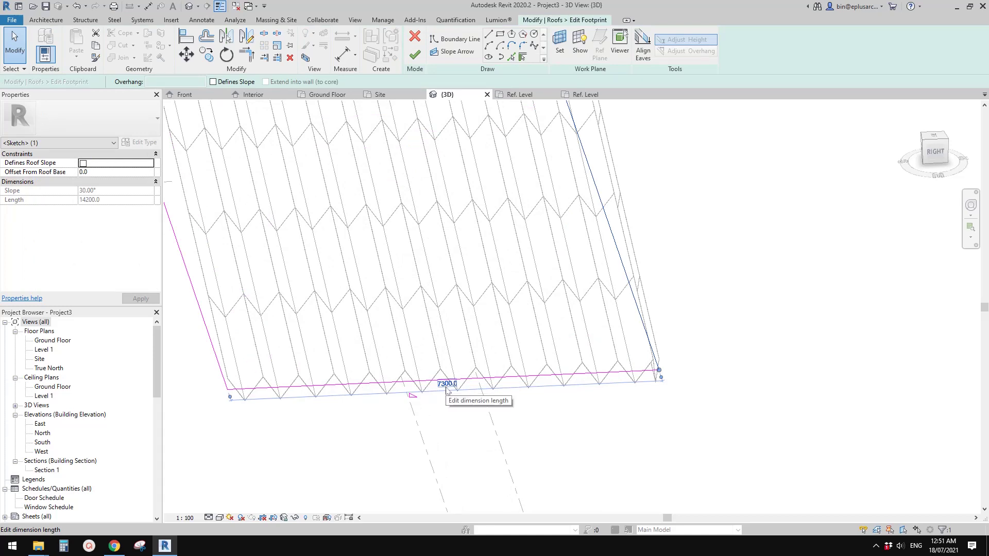
{"action": "left_click", "coordinate": [446, 389]}
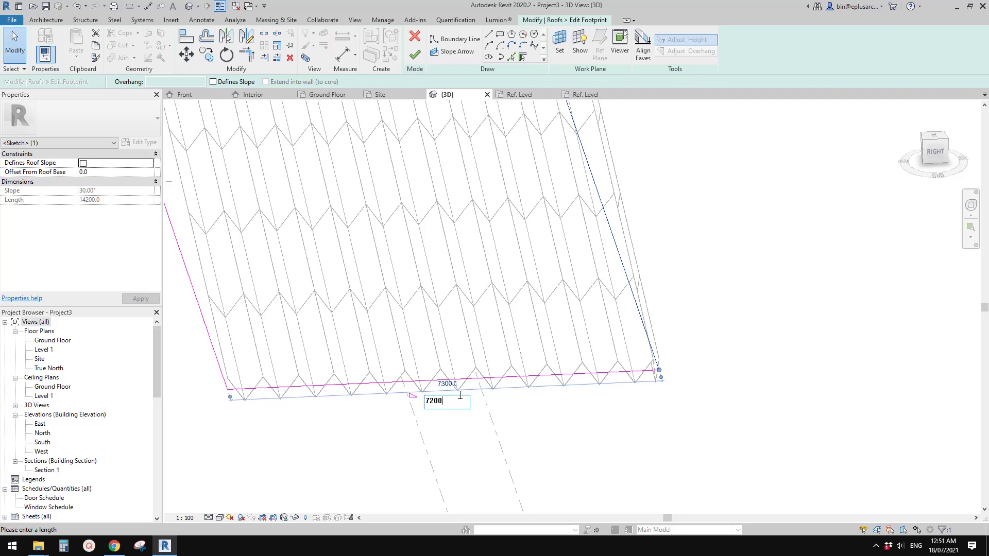
{"action": "key", "text": "Return"}
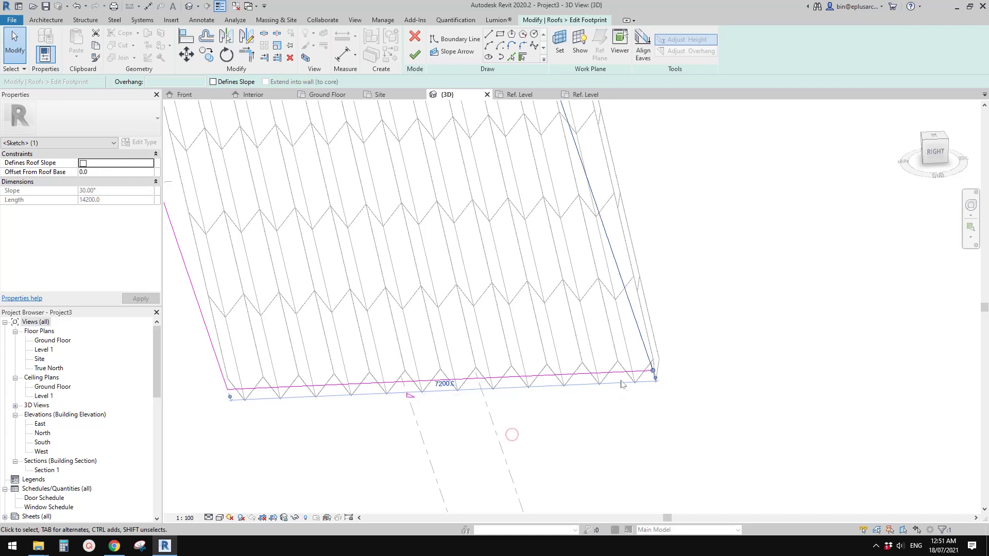
{"action": "left_click", "coordinate": [414, 54]}
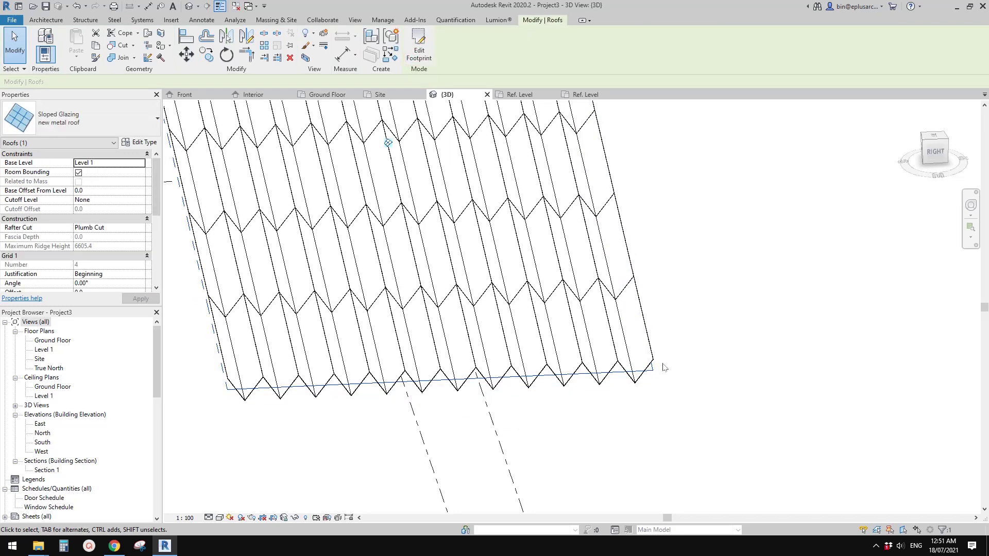
Set the slope of the corrugated sloped glazing roof to 5°
{"action": "key", "text": "Escape"}
{"action": "middle_click_drag", "start_coordinate": [643, 364], "coordinate": [560, 293], "text": "shift"}
{"action": "left_click", "coordinate": [543, 273]}
{"action": "scroll", "coordinate": [103, 280], "scroll_direction": "down", "scroll_amount": 3}
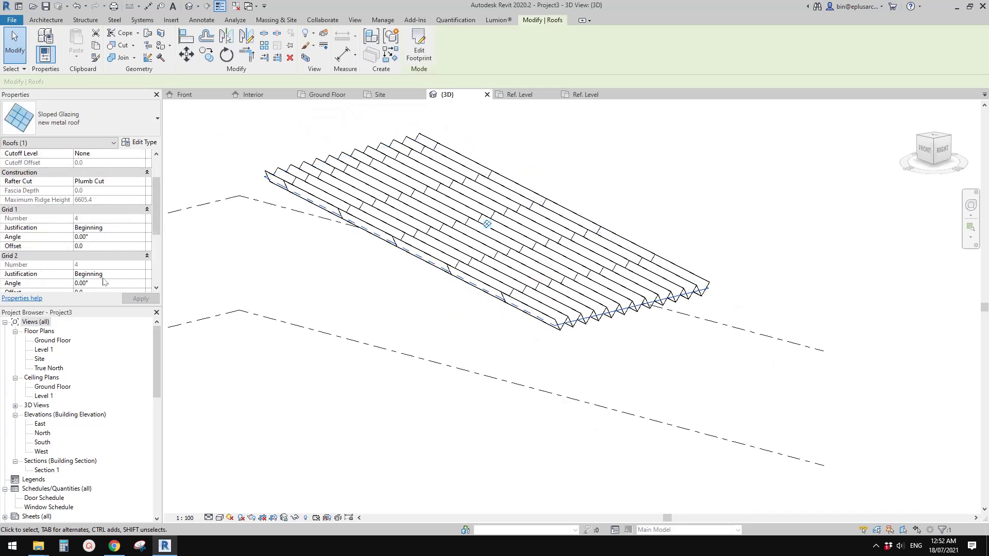
{"action": "type", "text": "5"}
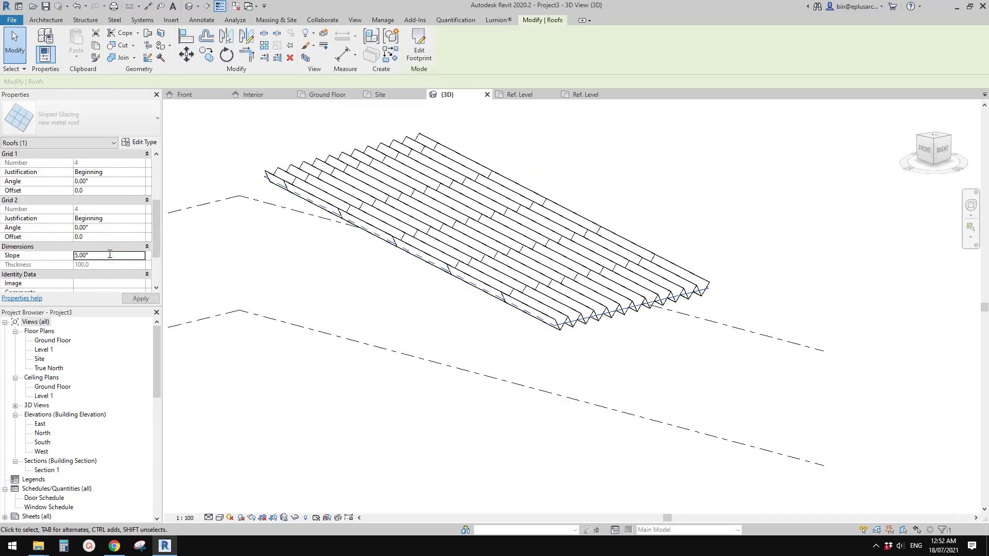
{"action": "key", "text": "Return"}
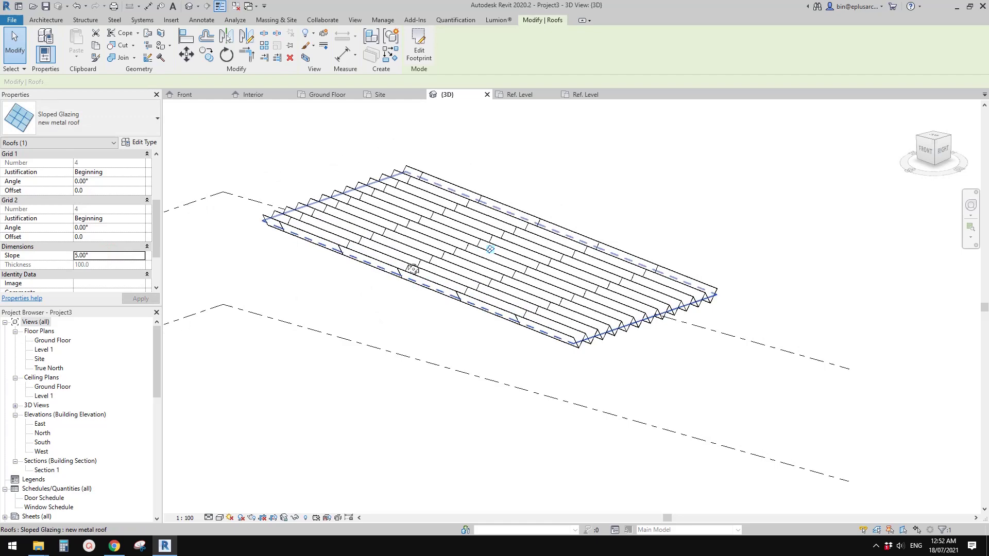
Shorten the roof by moving its upper footprint line inward toward the eave, and finish the sketch
{"action": "middle_click_drag", "start_coordinate": [366, 286], "coordinate": [319, 216], "text": "shift"}
{"action": "double_click", "coordinate": [305, 190]}
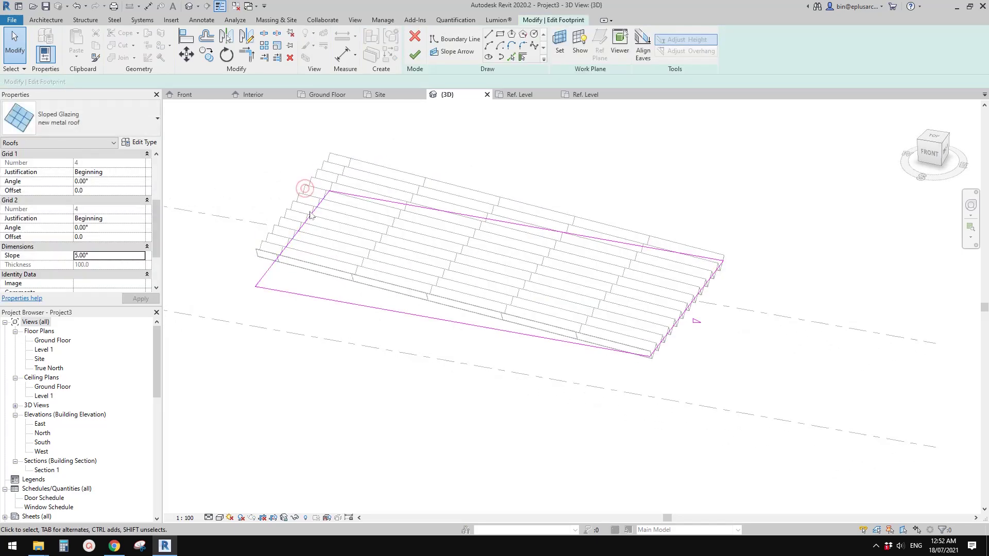
{"action": "left_click_drag", "start_coordinate": [311, 215], "coordinate": [432, 247]}
{"action": "left_click", "coordinate": [414, 55]}
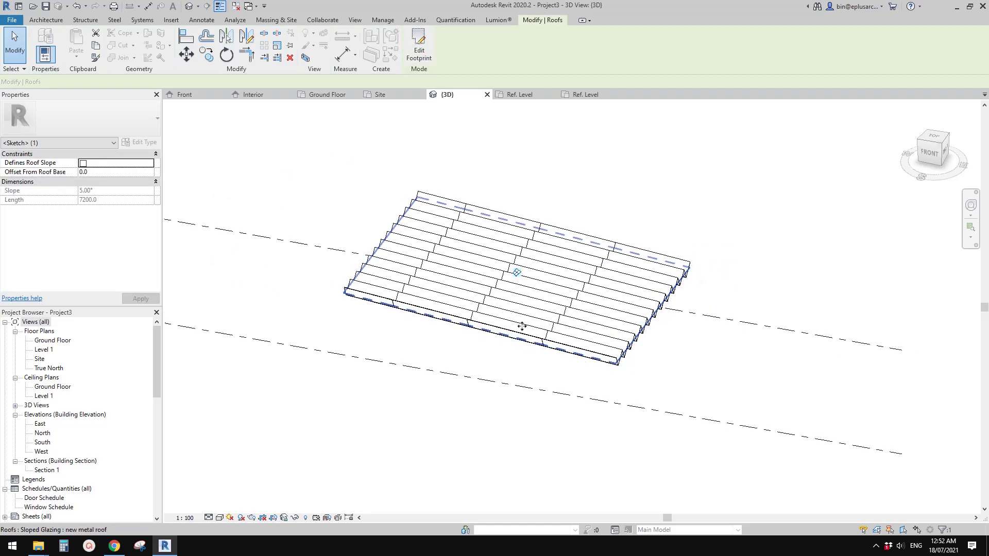
{"action": "mouse_move", "coordinate": [407, 242]}
{"action": "middle_mouse_down", "text": "shift"}
{"action": "mouse_move", "coordinate": [440, 206]}
{"action": "mouse_move", "coordinate": [474, 288]}
{"action": "mouse_move", "coordinate": [415, 259]}
{"action": "middle_mouse_up", "text": "shift"}
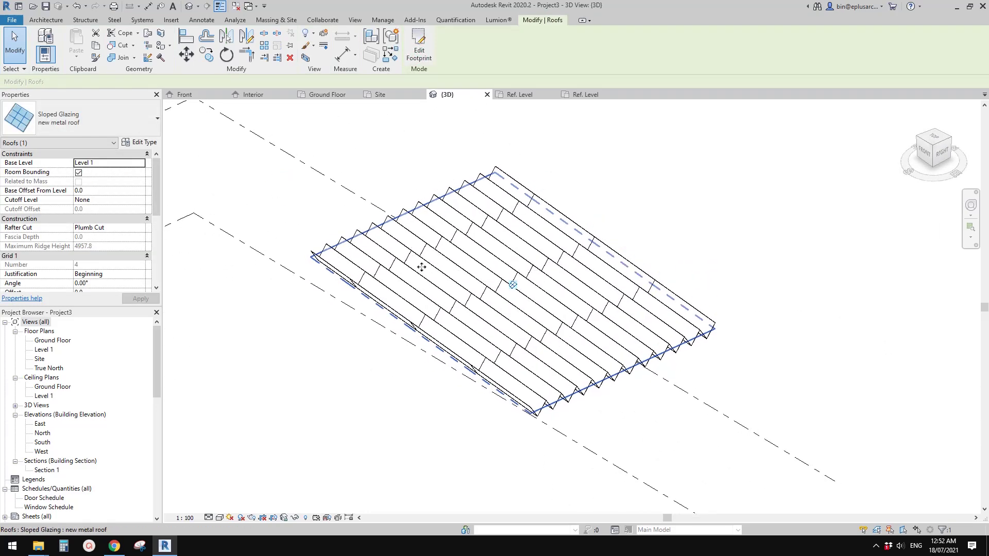
Examine the shortened roof's corrugated panels from several 3D angles, including a single panel along the lower edge
{"action": "key", "text": "Escape"}
{"action": "middle_click_drag", "start_coordinate": [461, 285], "coordinate": [483, 283], "text": "shift"}
{"action": "scroll", "coordinate": [483, 283], "scroll_direction": "up", "scroll_amount": 2}
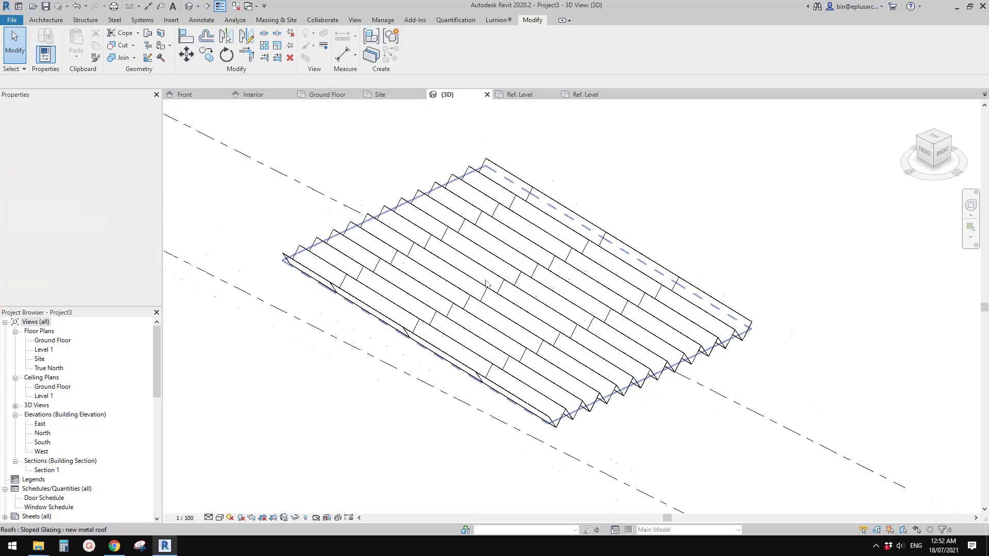
{"action": "left_click", "coordinate": [484, 283]}
{"action": "middle_click_drag", "start_coordinate": [546, 343], "coordinate": [484, 340]}
{"action": "key", "text": "Escape"}
{"action": "scroll", "coordinate": [484, 309], "scroll_direction": "down", "scroll_amount": 5}
{"action": "left_click", "coordinate": [492, 332]}
{"action": "left_click", "coordinate": [490, 329]}
{"action": "scroll", "coordinate": [489, 329], "scroll_direction": "up", "scroll_amount": 2}
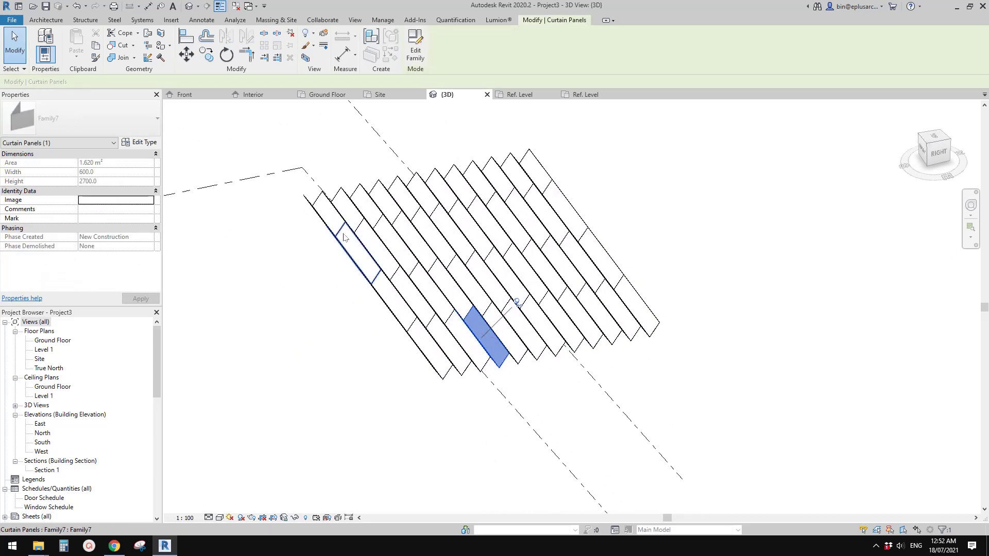
{"action": "scroll", "coordinate": [281, 255], "scroll_direction": "down", "scroll_amount": 1}
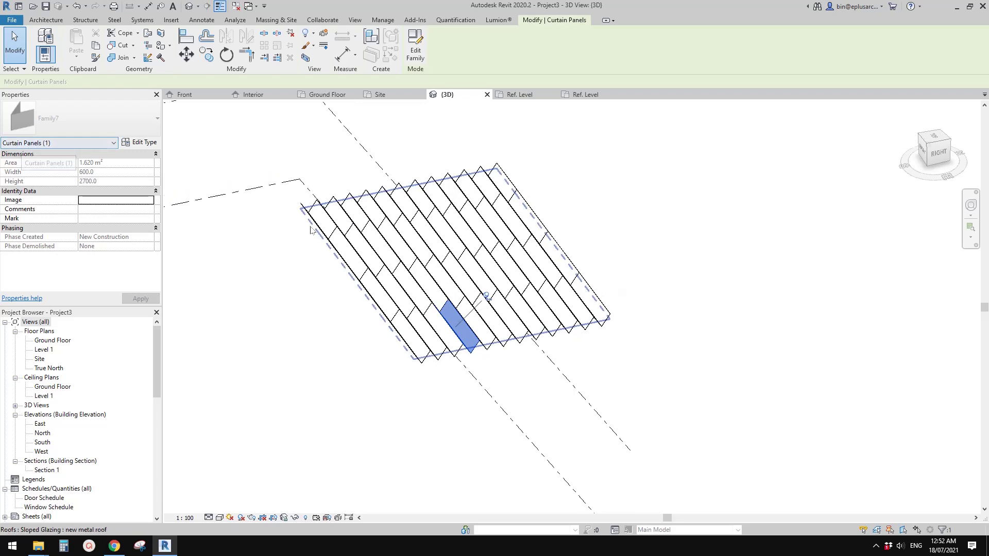
{"action": "scroll", "coordinate": [477, 306], "scroll_direction": "up", "scroll_amount": 2}
{"action": "middle_click_drag", "start_coordinate": [483, 340], "coordinate": [494, 342]}
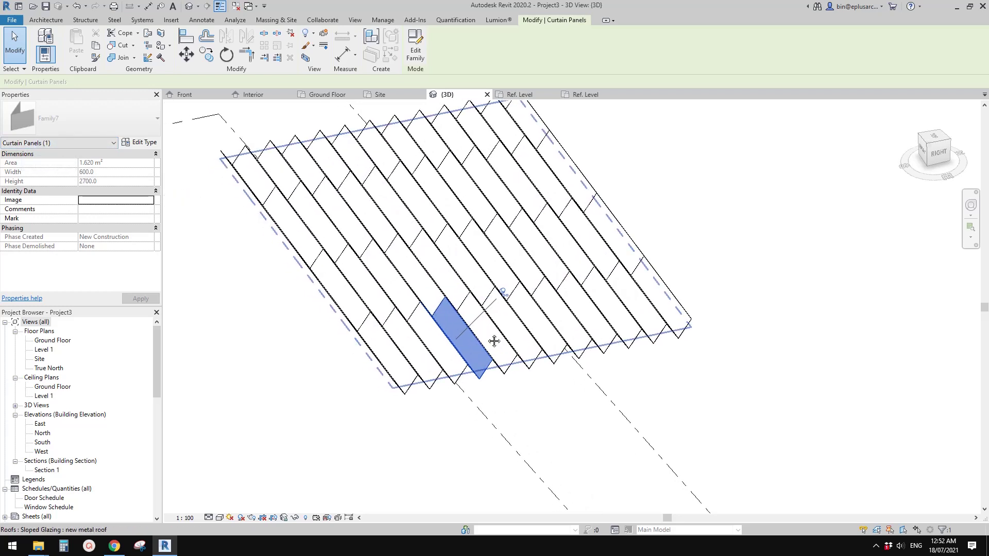
{"action": "key", "text": "Escape"}
{"action": "scroll", "coordinate": [437, 321], "scroll_direction": "down", "scroll_amount": 3}
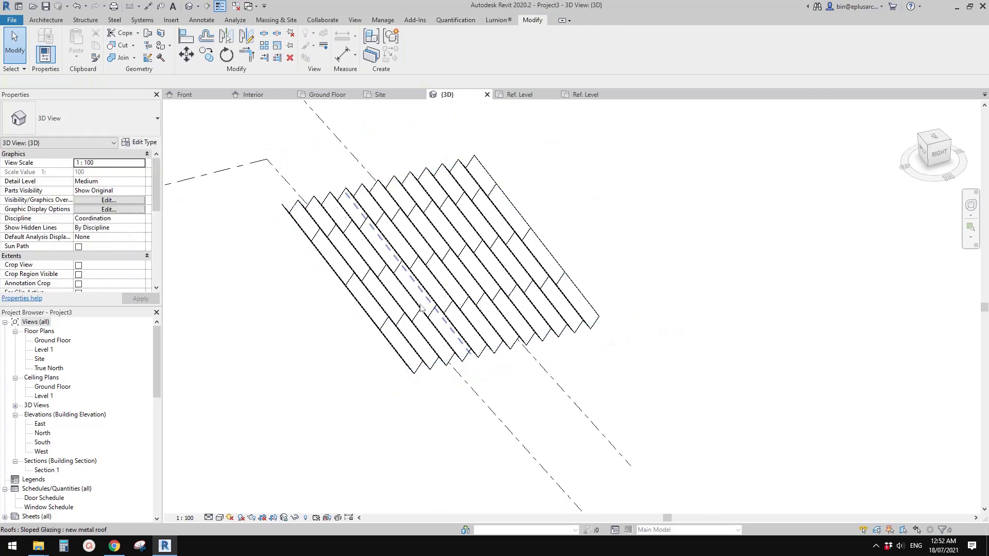
{"action": "scroll", "coordinate": [331, 327], "scroll_direction": "down", "scroll_amount": 2}
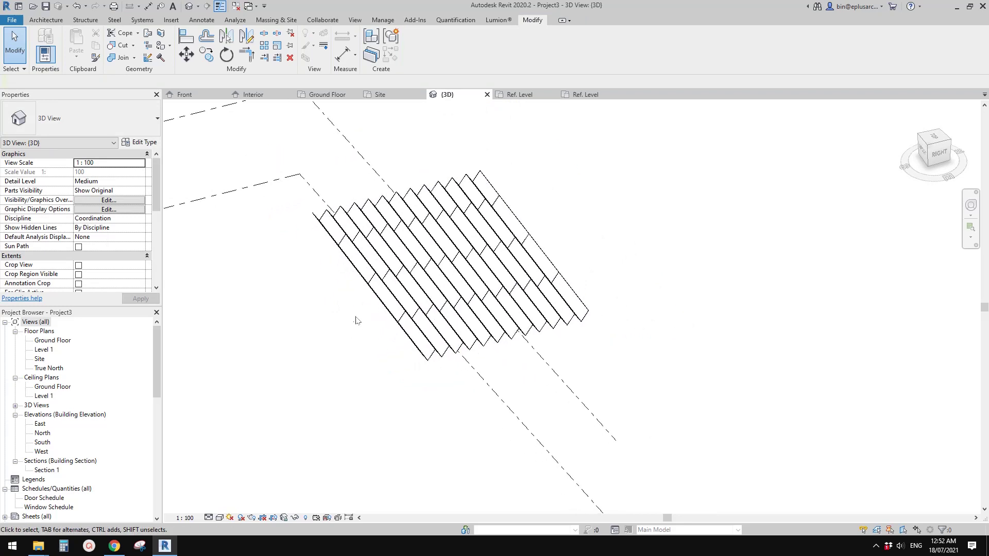
{"action": "mouse_move", "coordinate": [370, 325]}
{"action": "middle_mouse_down"}
{"action": "mouse_move", "coordinate": [381, 322]}
{"action": "mouse_move", "coordinate": [356, 312]}
{"action": "middle_mouse_up"}
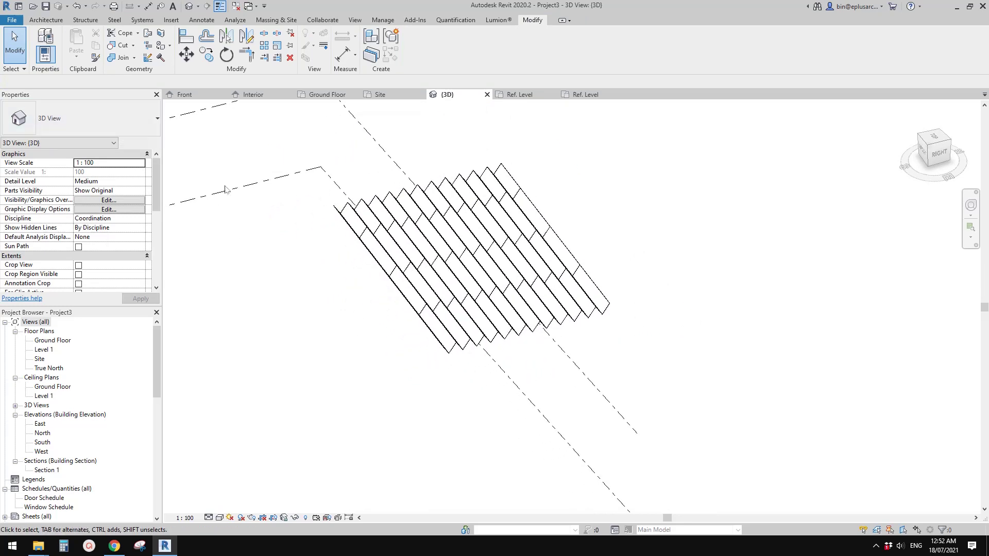
Start a wall with the Curtain Wall 6mm Thk Glazing type and duplicate that type as new metal wall
{"action": "key", "text": "w"}
{"action": "key", "text": "a"}
{"action": "left_click", "coordinate": [114, 123]}
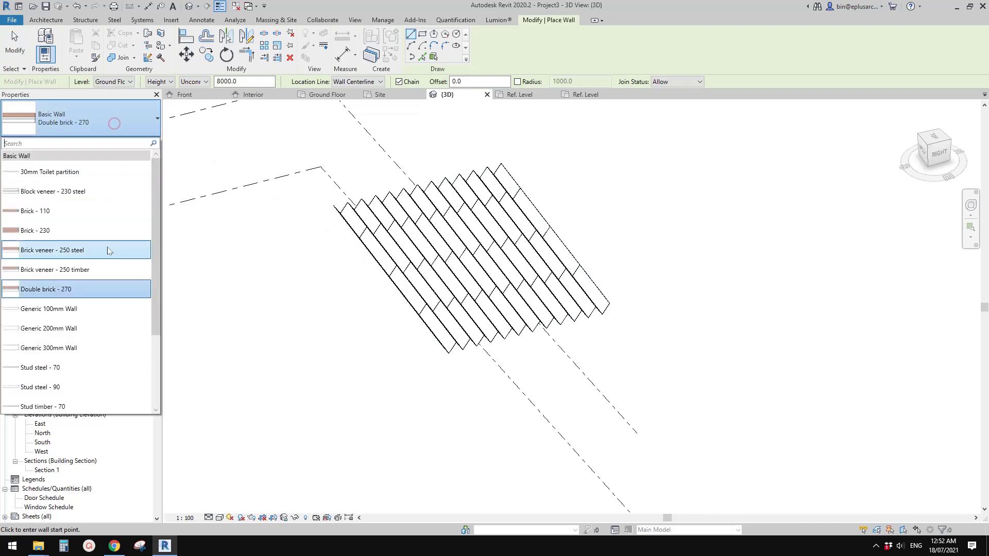
{"action": "scroll", "coordinate": [108, 251], "scroll_direction": "down", "scroll_amount": 2}
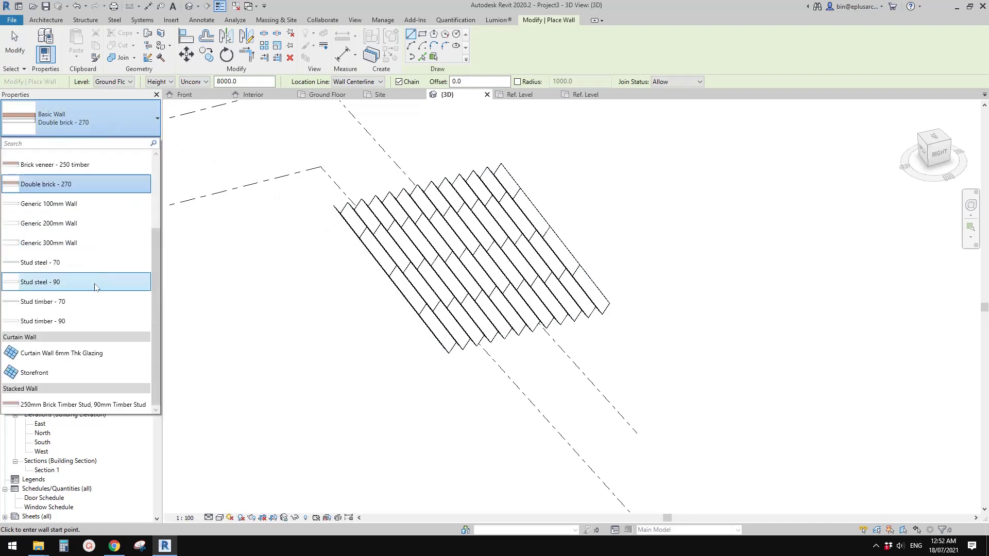
{"action": "left_click", "coordinate": [74, 353]}
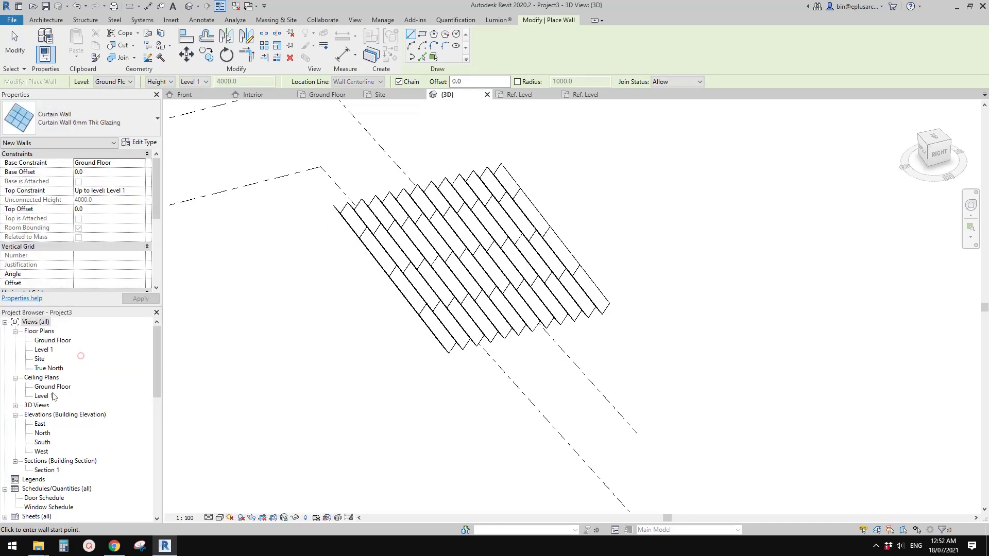
{"action": "scroll", "coordinate": [258, 309], "scroll_direction": "down", "scroll_amount": 2}
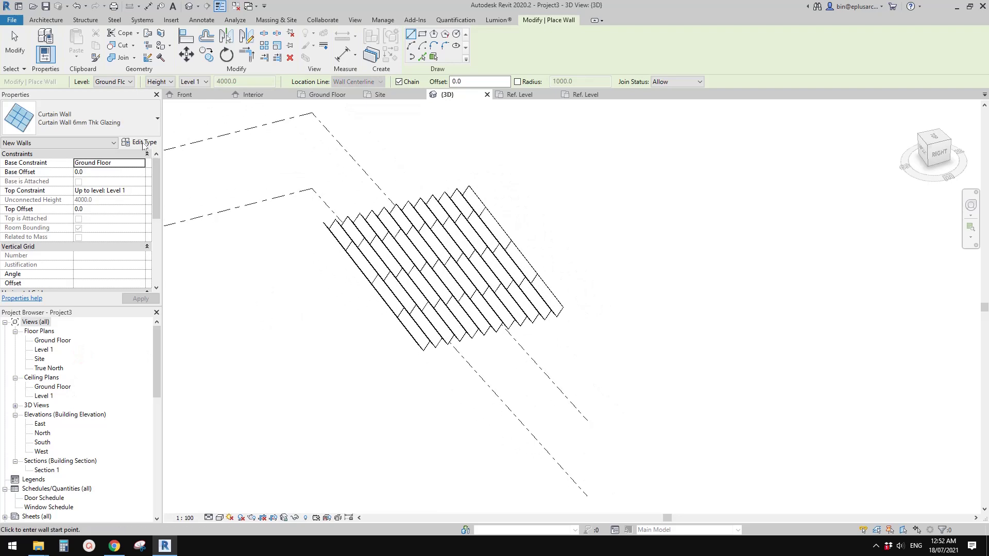
{"action": "left_click", "coordinate": [144, 143]}
{"action": "left_click", "coordinate": [304, 91]}
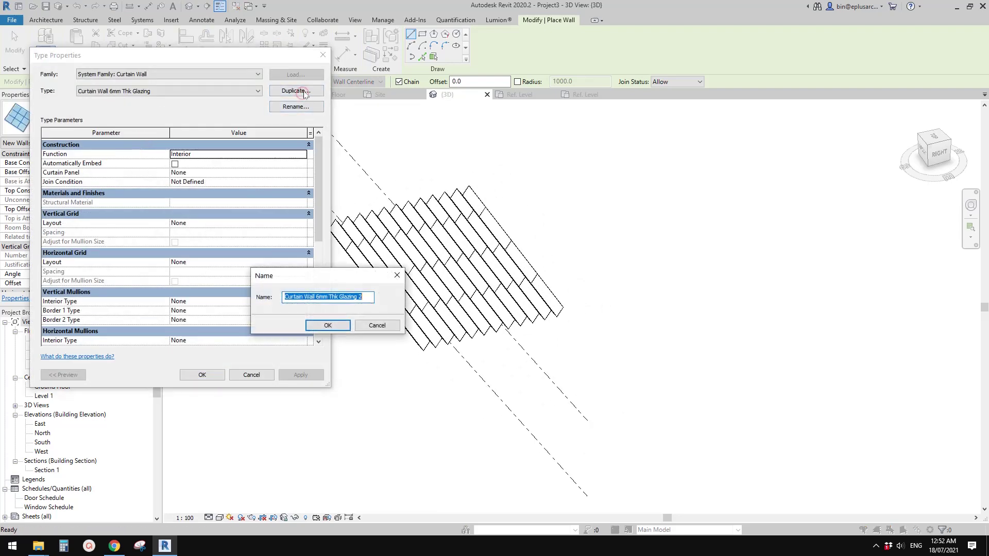
{"action": "type", "text": "new metal wall"}
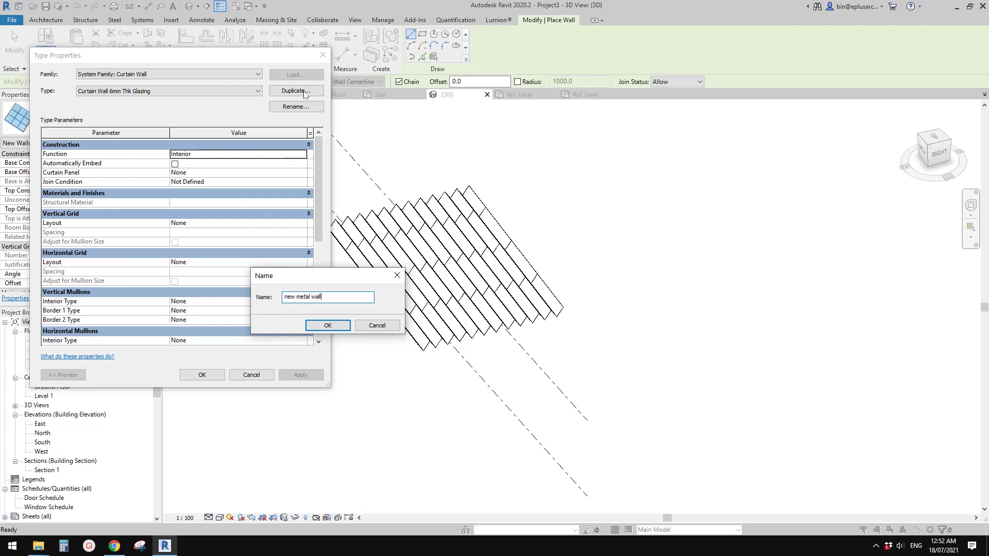
{"action": "left_click", "coordinate": [327, 325]}
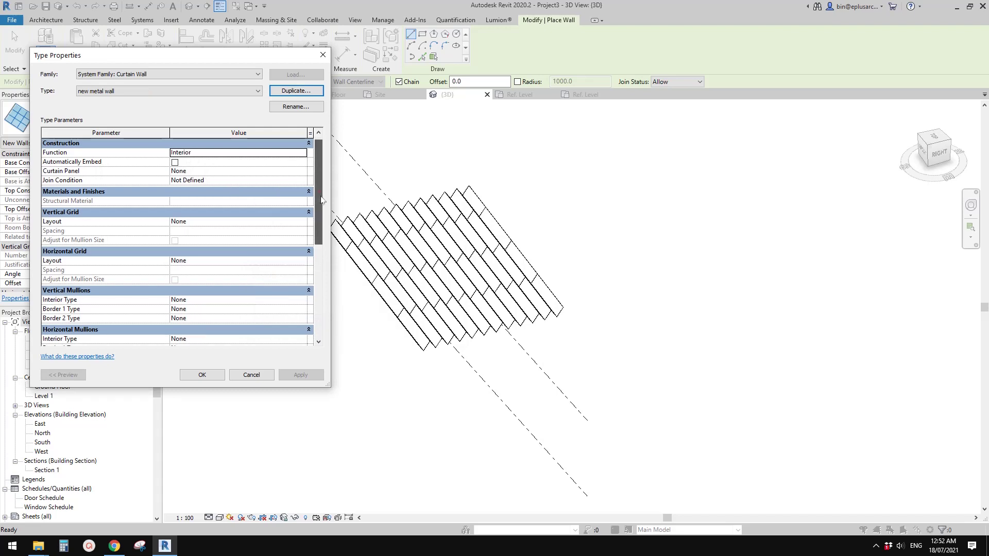
Set the new metal wall type's curtain panel to Family7 : Family7
{"action": "left_click", "coordinate": [244, 173]}
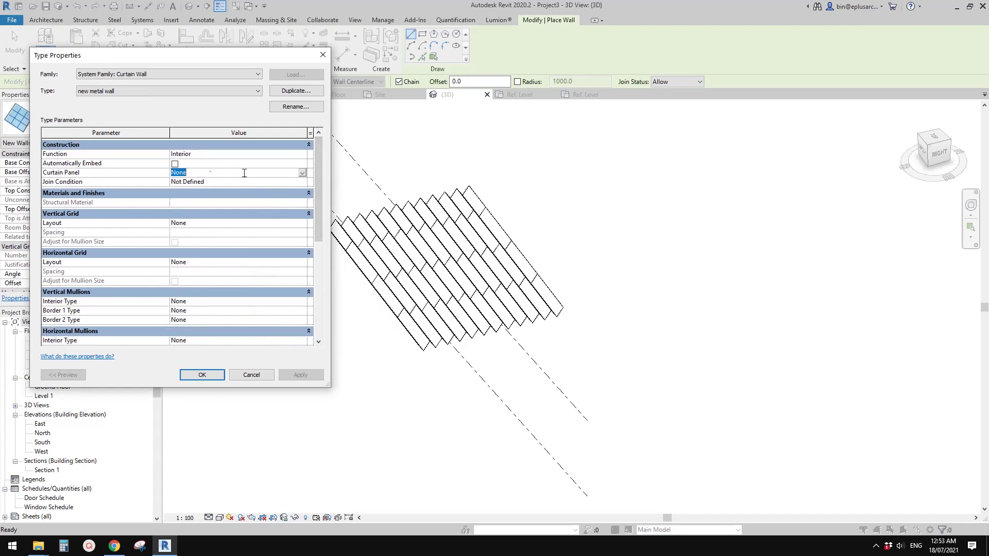
{"action": "left_click", "coordinate": [302, 173]}
{"action": "left_click_drag", "start_coordinate": [341, 192], "coordinate": [346, 225]}
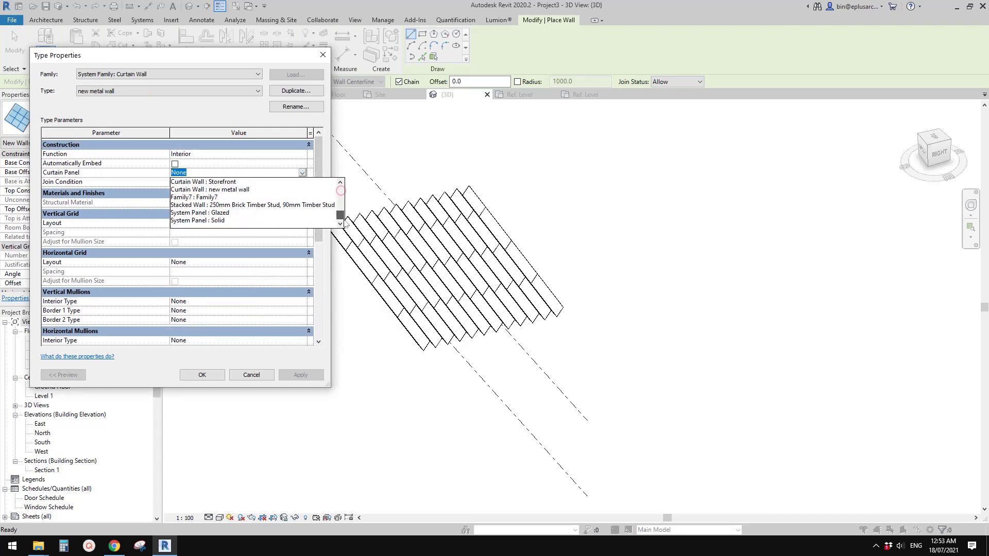
{"action": "left_click", "coordinate": [207, 198]}
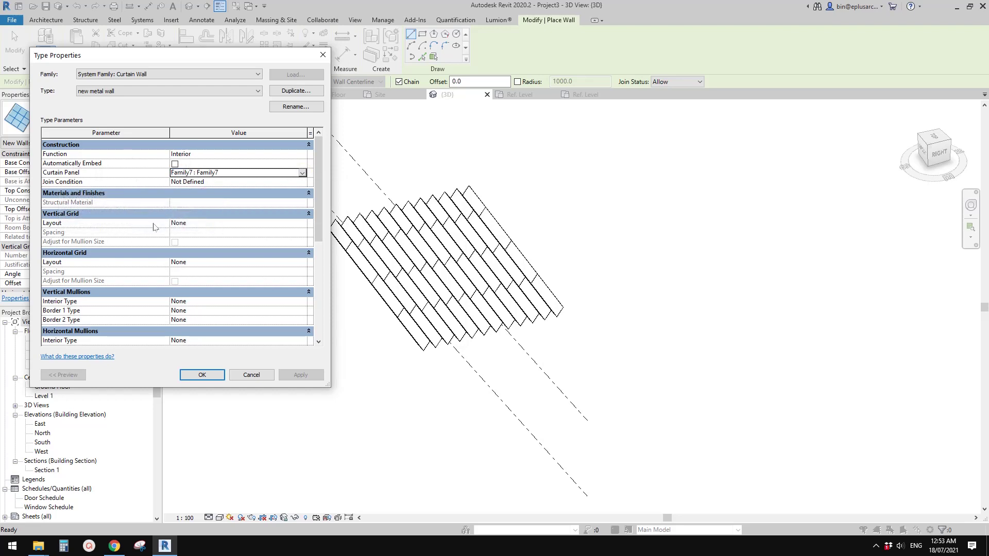
Set the wall type's vertical grid layout to Fixed Distance with a spacing of 2700
{"action": "left_click", "coordinate": [283, 223]}
{"action": "left_click", "coordinate": [303, 223]}
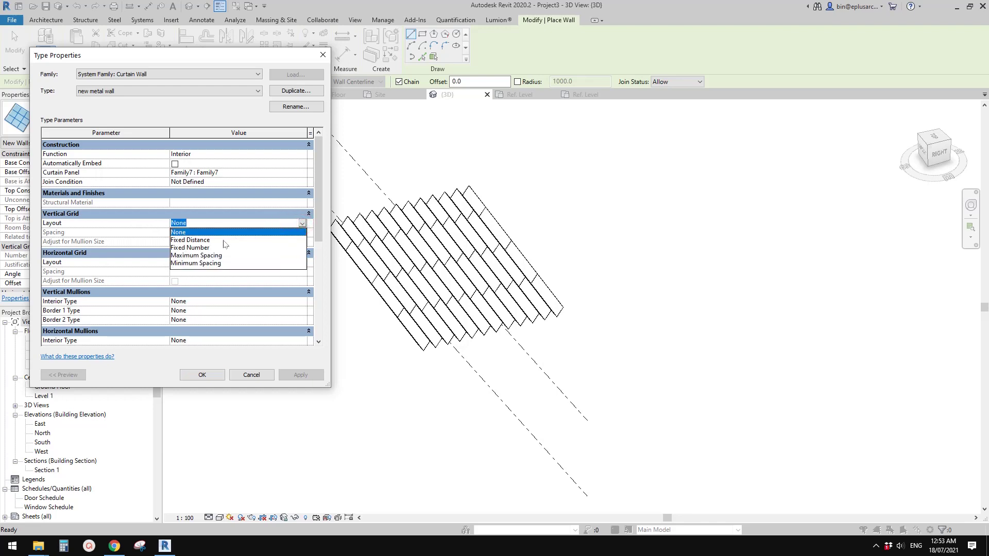
{"action": "left_click", "coordinate": [196, 239]}
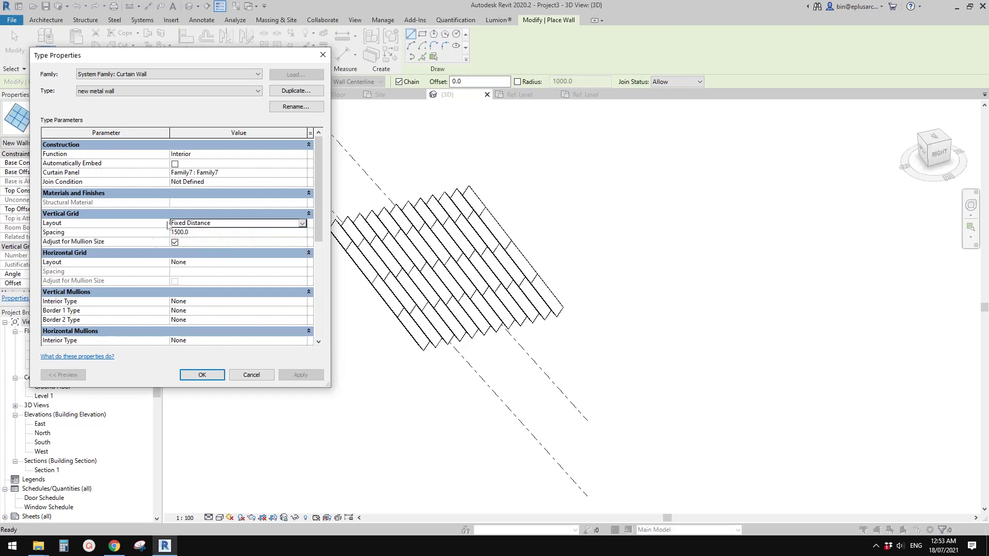
{"action": "left_click", "coordinate": [205, 234]}
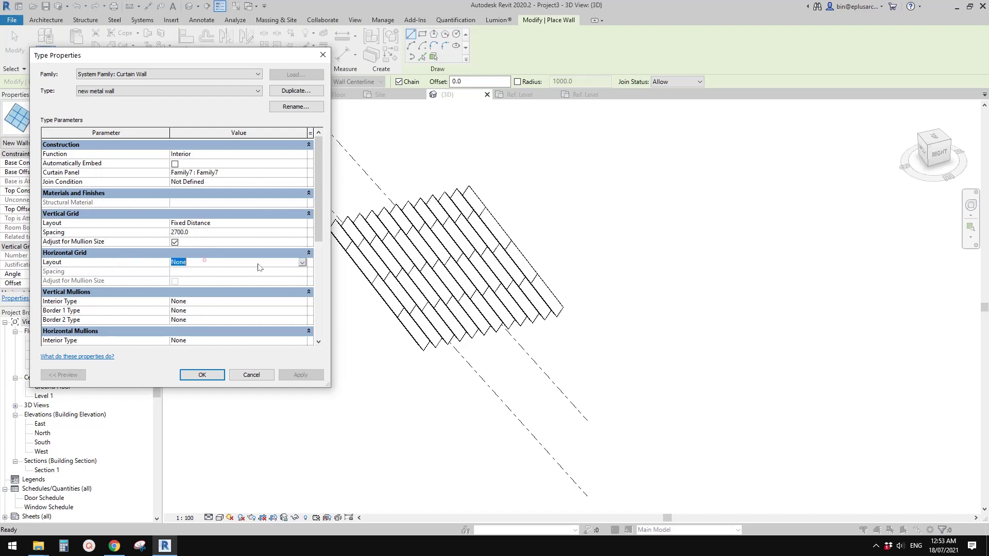
Set the wall type's horizontal grid layout to Fixed Distance with 600 spacing, and accept the type properties
{"action": "left_click", "coordinate": [302, 263]}
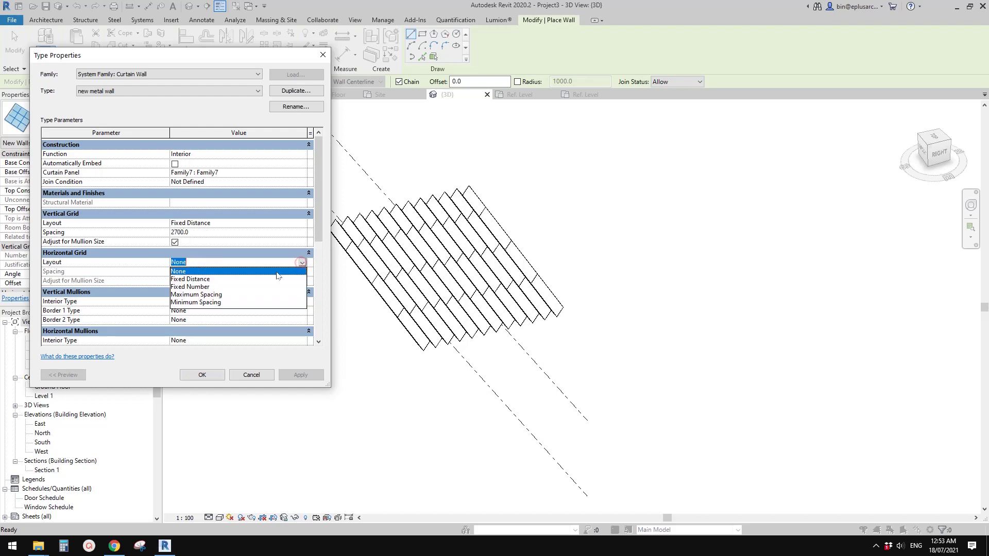
{"action": "left_click", "coordinate": [198, 279]}
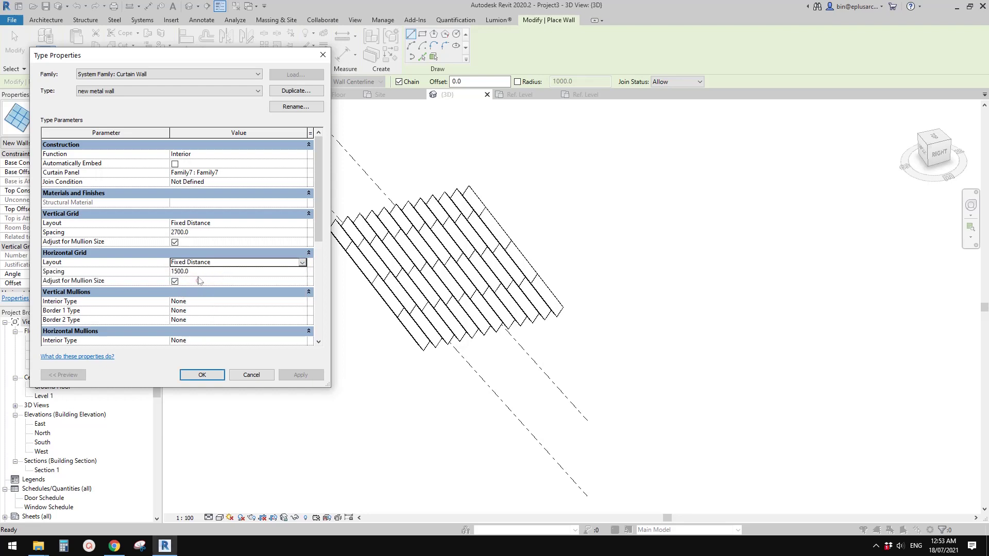
{"action": "left_click", "coordinate": [202, 272]}
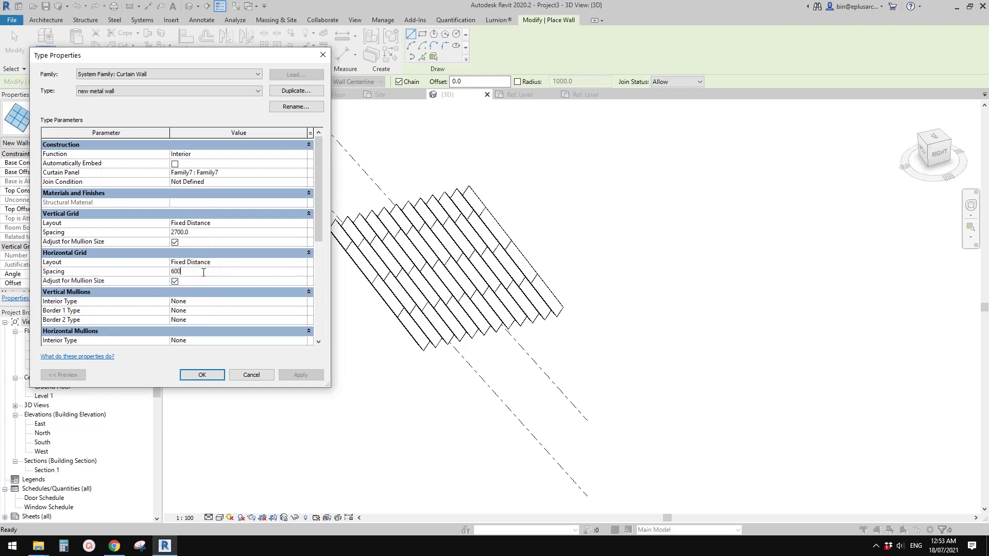
{"action": "left_click", "coordinate": [202, 374]}
Draw a straight new metal wall about 5100 long beside the roof's lower corner, from Ground Floor up to Level 1
{"action": "left_click", "coordinate": [289, 394]}
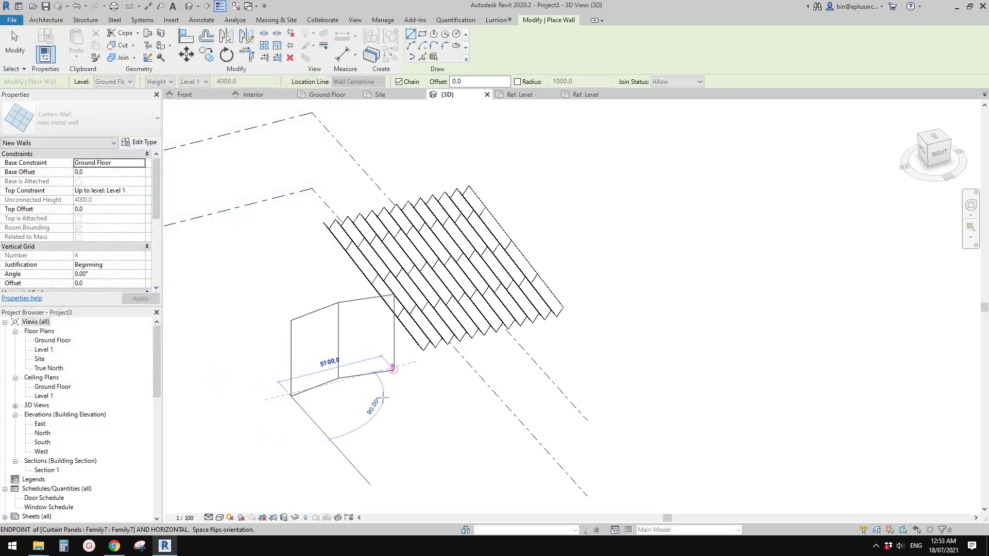
{"action": "left_click", "coordinate": [391, 369]}
{"action": "key", "text": "Escape"}
{"action": "key", "text": "Escape"}
Swap the placed wall type's grid spacings, setting the horizontal grid to 2700 and the vertical grid to 600
{"action": "scroll", "coordinate": [359, 387], "scroll_direction": "up", "scroll_amount": 1}
{"action": "scroll", "coordinate": [359, 387], "scroll_direction": "up", "scroll_amount": 1}
{"action": "mouse_move", "coordinate": [359, 387]}
{"action": "middle_mouse_down", "text": "shift"}
{"action": "mouse_move", "coordinate": [374, 300]}
{"action": "mouse_move", "coordinate": [368, 380]}
{"action": "mouse_move", "coordinate": [348, 377]}
{"action": "middle_mouse_up", "text": "shift"}
{"action": "left_click", "coordinate": [348, 380]}
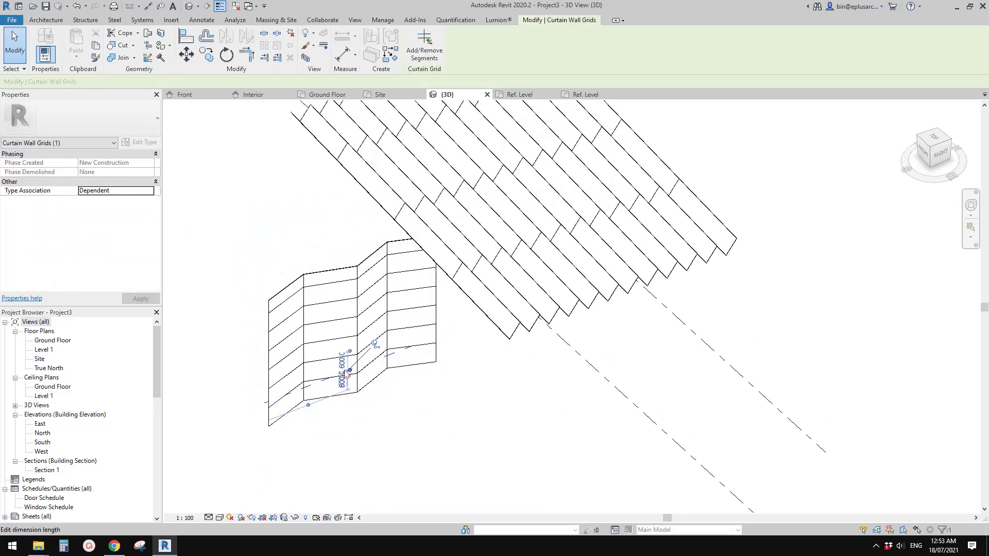
{"action": "key", "text": "Escape"}
{"action": "key", "text": "Tab"}
{"action": "left_click", "coordinate": [348, 376]}
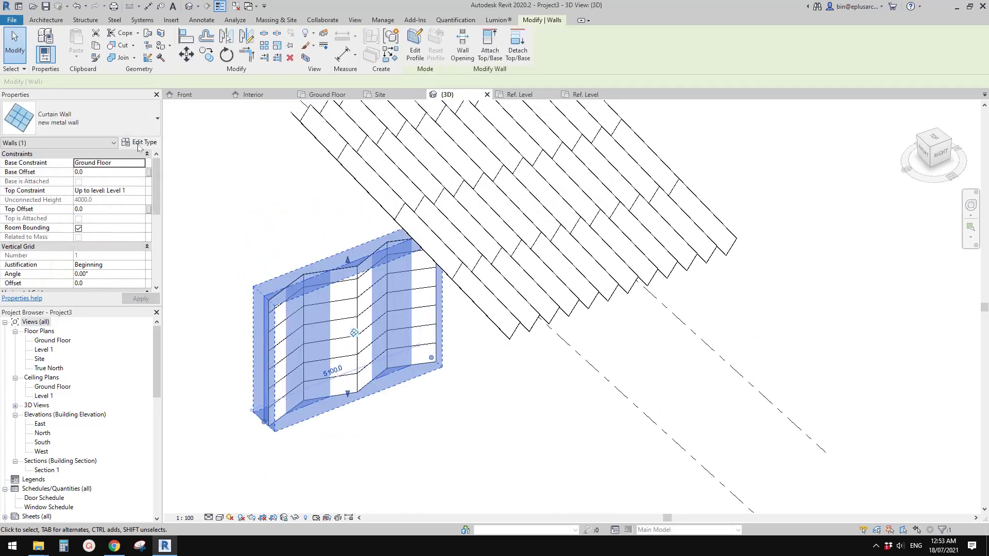
{"action": "left_click", "coordinate": [139, 144]}
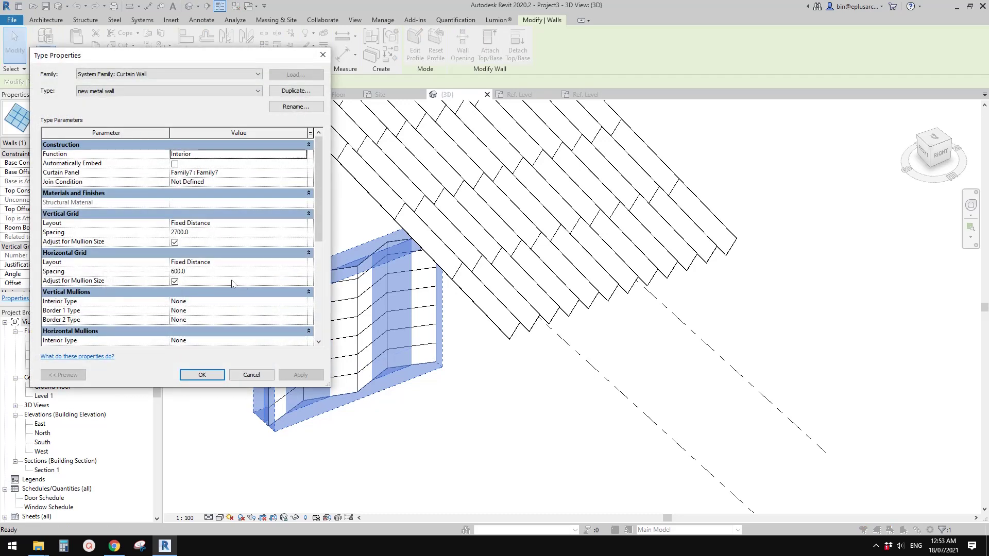
{"action": "left_click", "coordinate": [202, 271]}
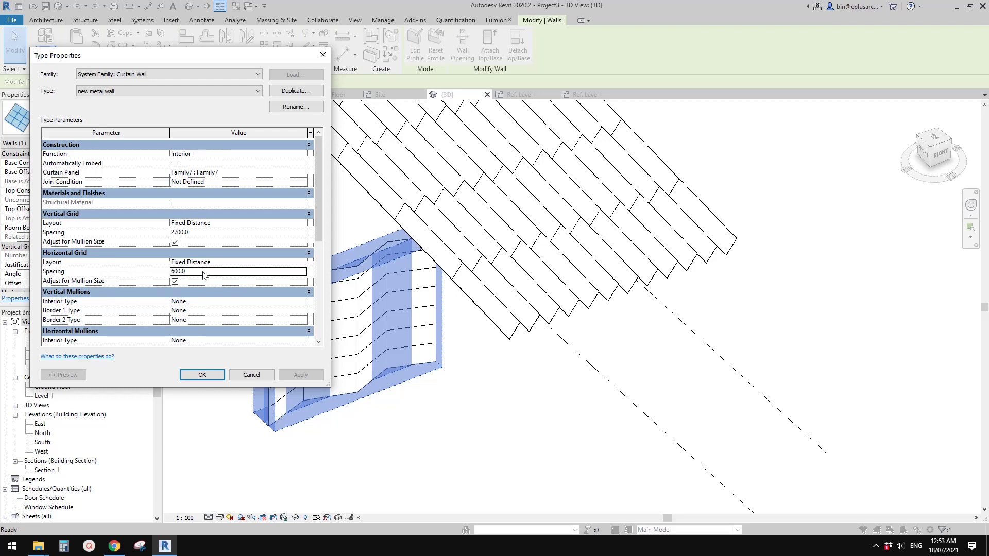
{"action": "double_click", "coordinate": [202, 272]}
{"action": "type", "text": "27"}
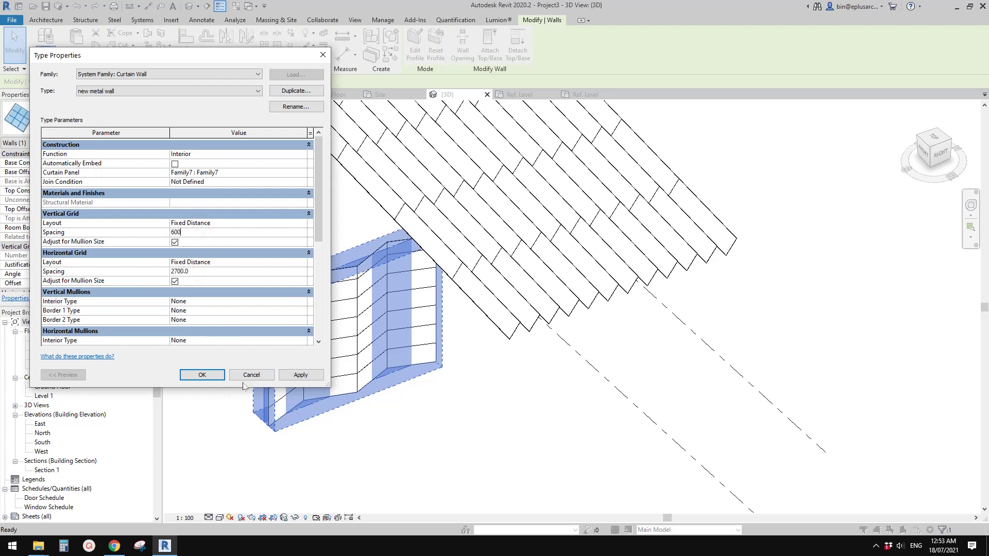
{"action": "left_click", "coordinate": [212, 377]}
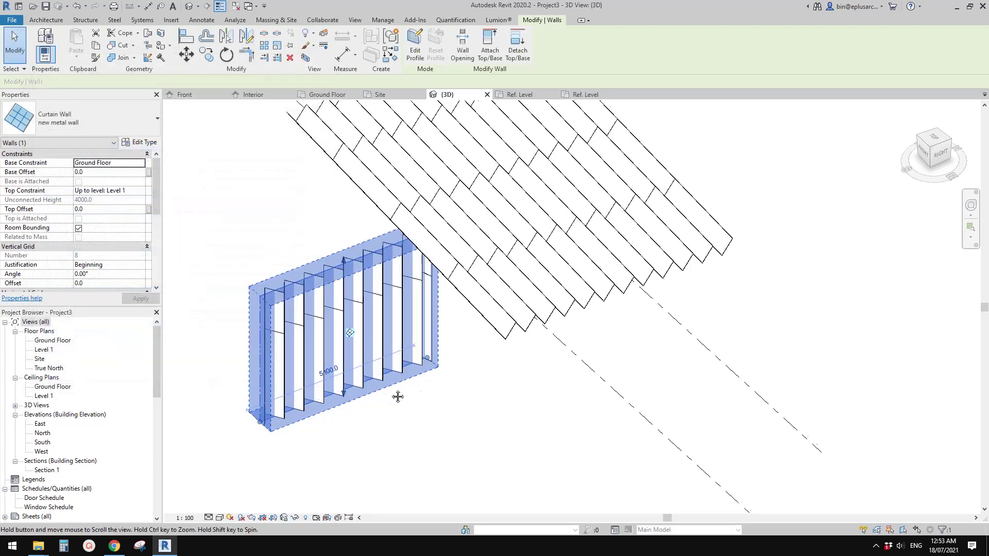
Examine the corrugated curtain wall in 3D and review its vertical and horizontal grid justification, angle and offset properties
{"action": "key", "text": "Escape"}
{"action": "middle_click_drag", "start_coordinate": [380, 396], "coordinate": [355, 355], "text": "shift"}
{"action": "left_click", "coordinate": [334, 380]}
{"action": "scroll", "coordinate": [123, 267], "scroll_direction": "down", "scroll_amount": 5}
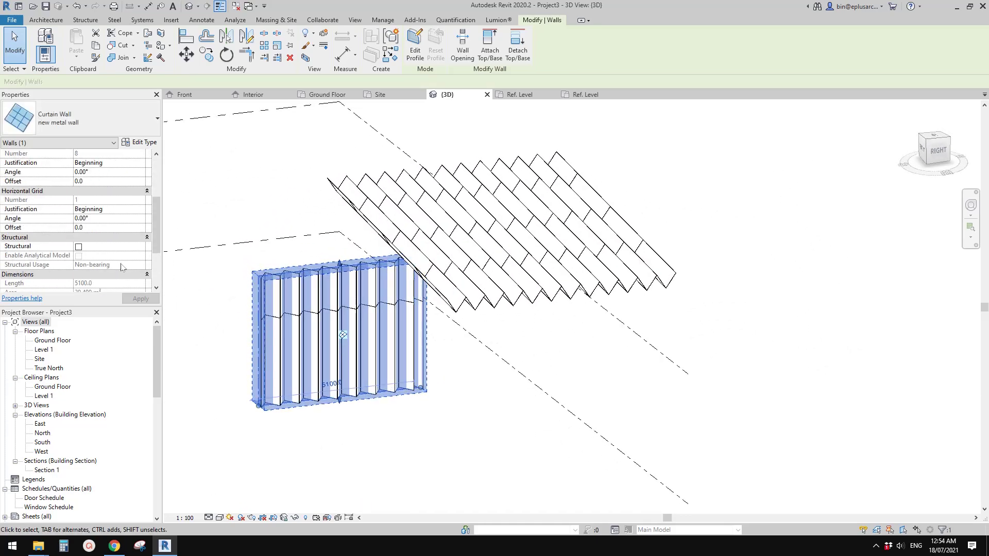
{"action": "scroll", "coordinate": [123, 267], "scroll_direction": "up", "scroll_amount": 2}
{"action": "scroll", "coordinate": [122, 266], "scroll_direction": "up", "scroll_amount": 2}
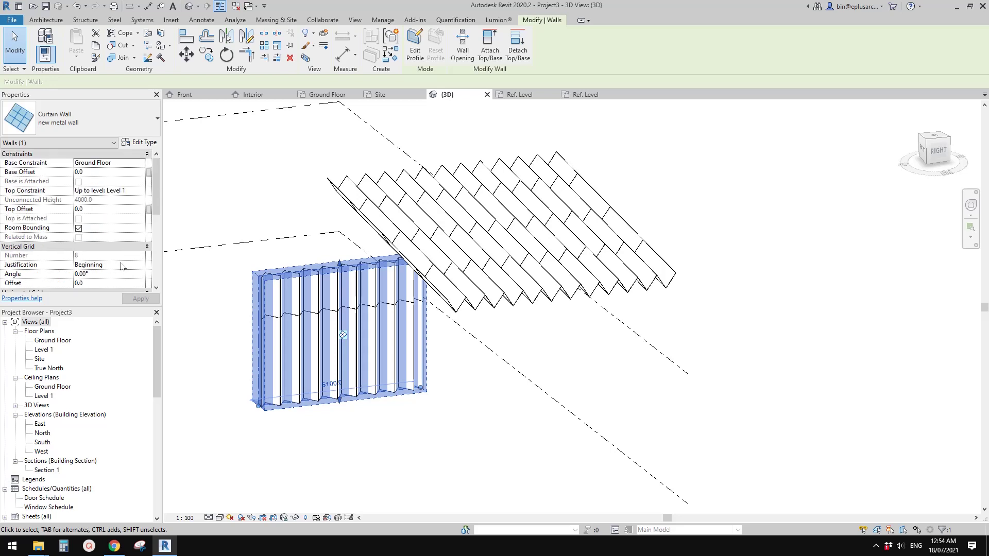
{"action": "scroll", "coordinate": [122, 266], "scroll_direction": "down", "scroll_amount": 3}
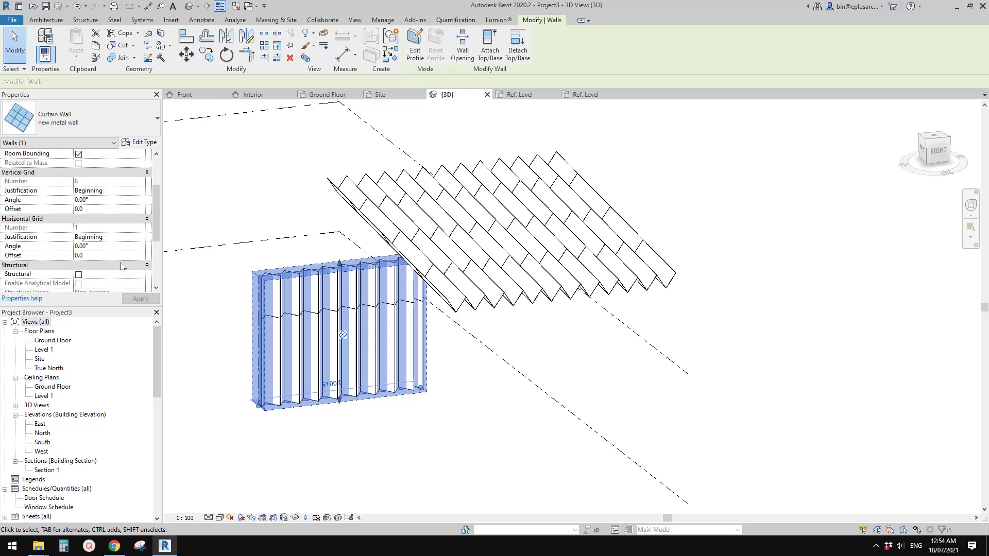
{"action": "scroll", "coordinate": [123, 266], "scroll_direction": "down", "scroll_amount": 2}
{"action": "scroll", "coordinate": [122, 266], "scroll_direction": "up", "scroll_amount": 3}
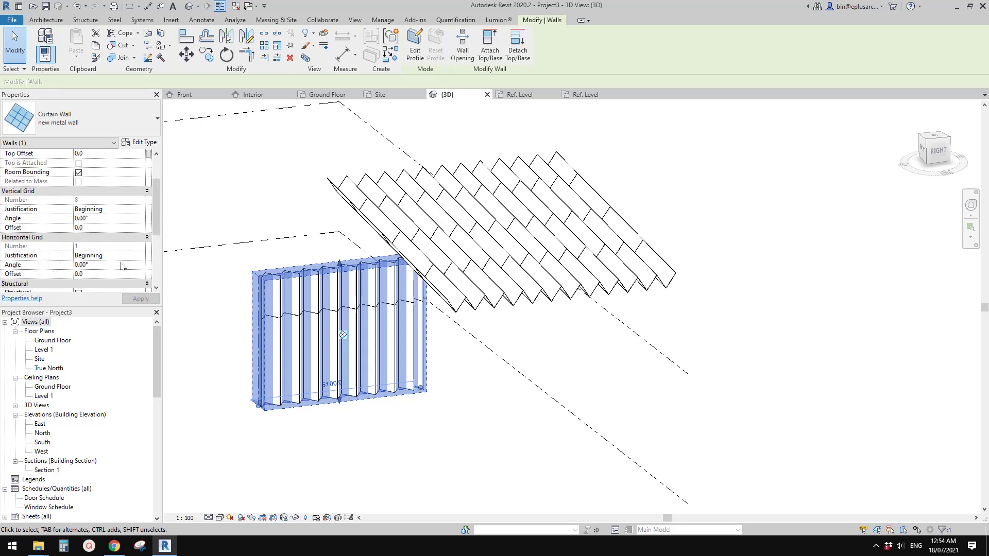
{"action": "scroll", "coordinate": [122, 266], "scroll_direction": "up", "scroll_amount": 2}
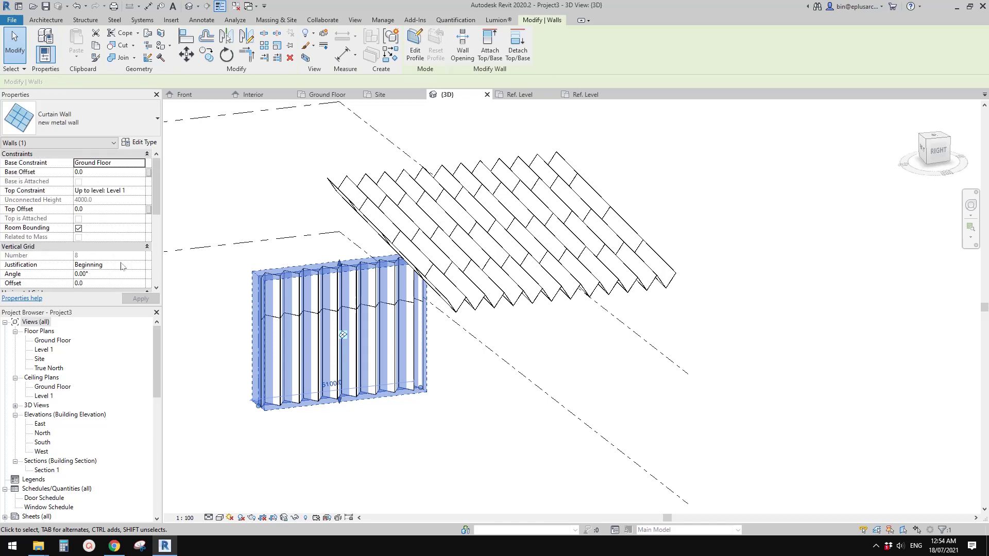
Examine the corrugated wall from several sides in 3D against its grid justification, angle and offset settings
{"action": "scroll", "coordinate": [123, 265], "scroll_direction": "down", "scroll_amount": 1}
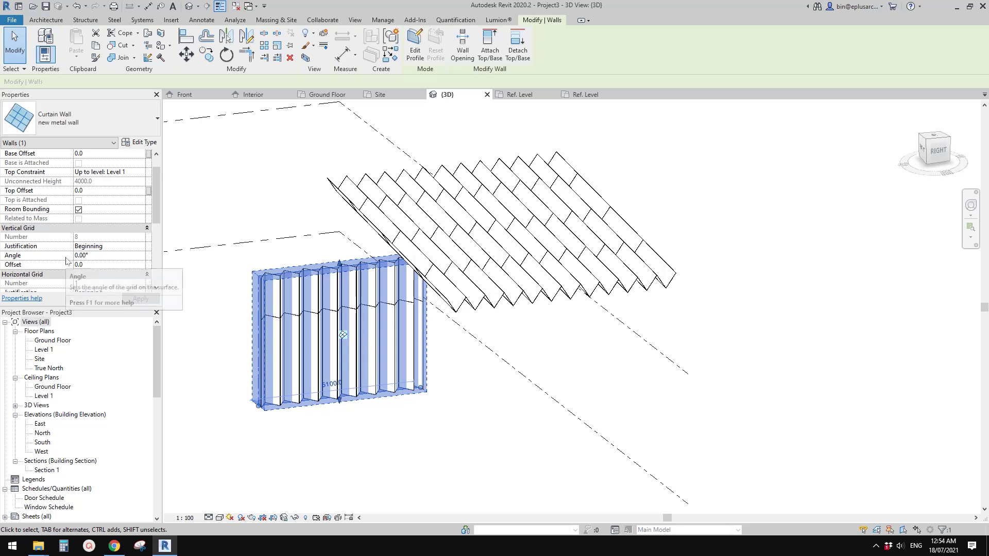
{"action": "middle_click_drag", "start_coordinate": [246, 326], "coordinate": [265, 310]}
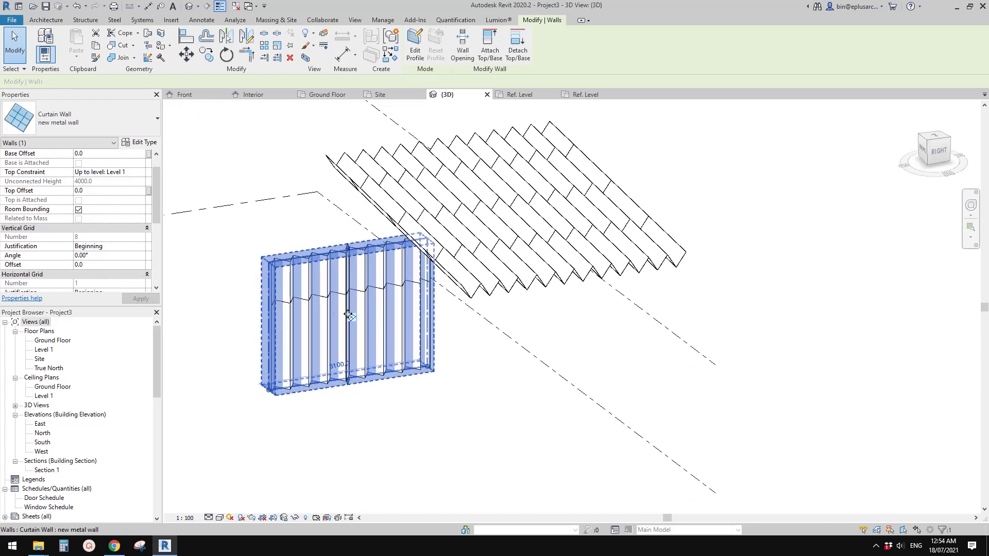
{"action": "middle_click_drag", "start_coordinate": [347, 311], "coordinate": [363, 311], "text": "shift"}
{"action": "scroll", "coordinate": [103, 247], "scroll_direction": "down", "scroll_amount": 2}
{"action": "scroll", "coordinate": [97, 247], "scroll_direction": "down", "scroll_amount": 3}
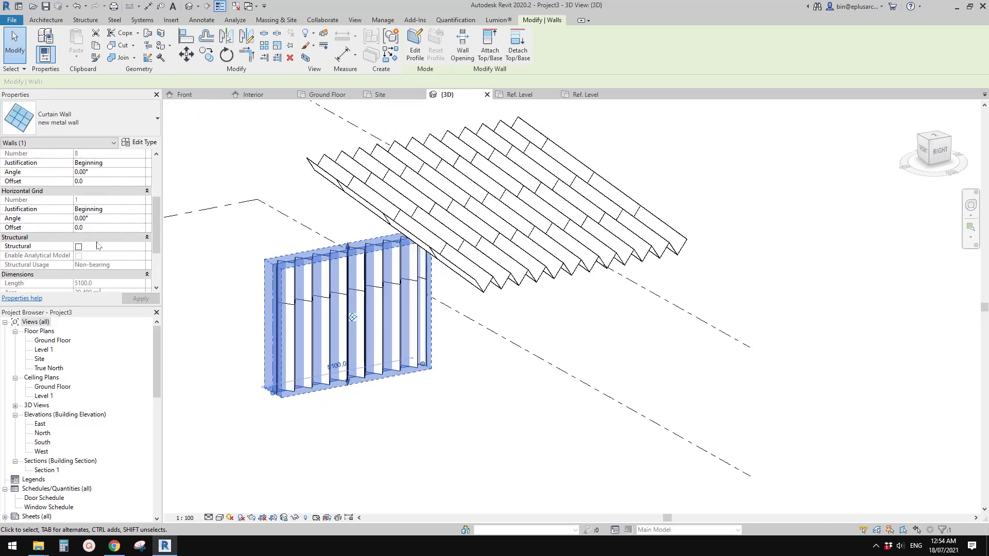
{"action": "scroll", "coordinate": [104, 253], "scroll_direction": "up", "scroll_amount": 5}
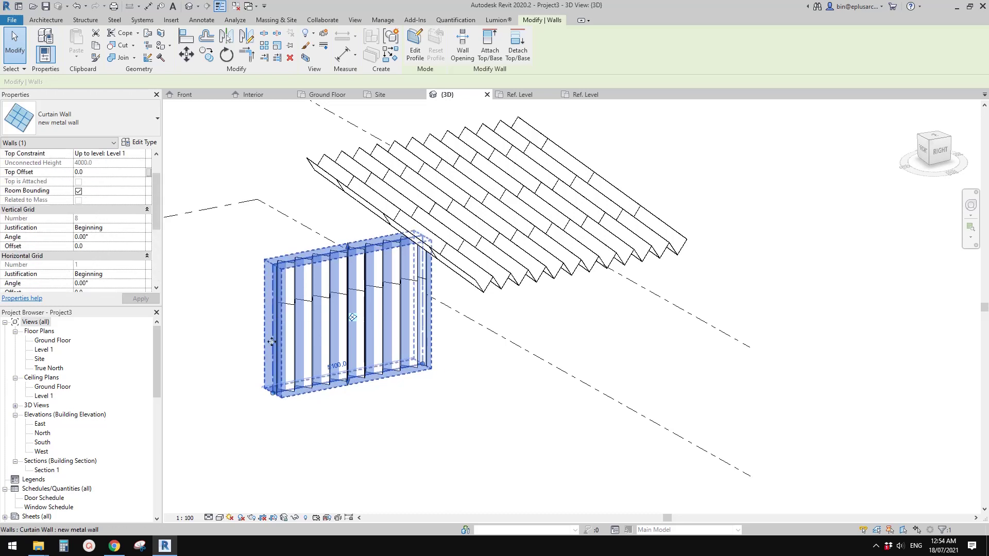
{"action": "middle_click_drag", "start_coordinate": [327, 323], "coordinate": [295, 281], "text": "shift"}
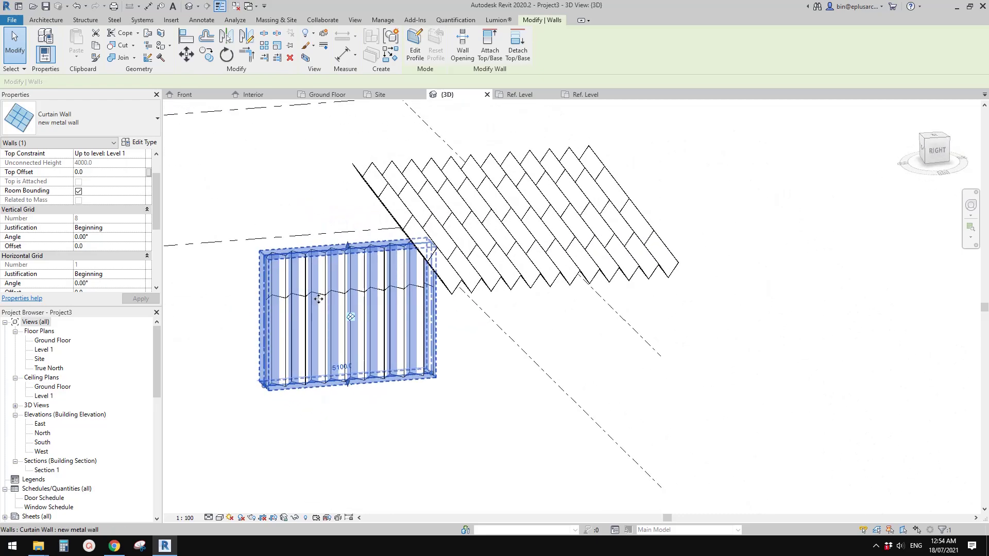
{"action": "middle_click_drag", "start_coordinate": [359, 296], "coordinate": [489, 333], "text": "shift"}
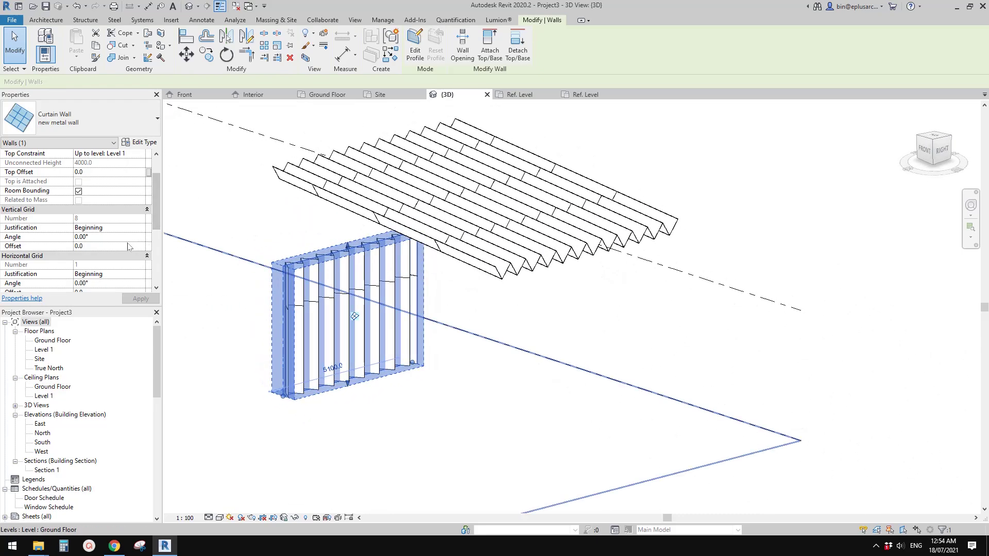
{"action": "scroll", "coordinate": [120, 244], "scroll_direction": "up", "scroll_amount": 2}
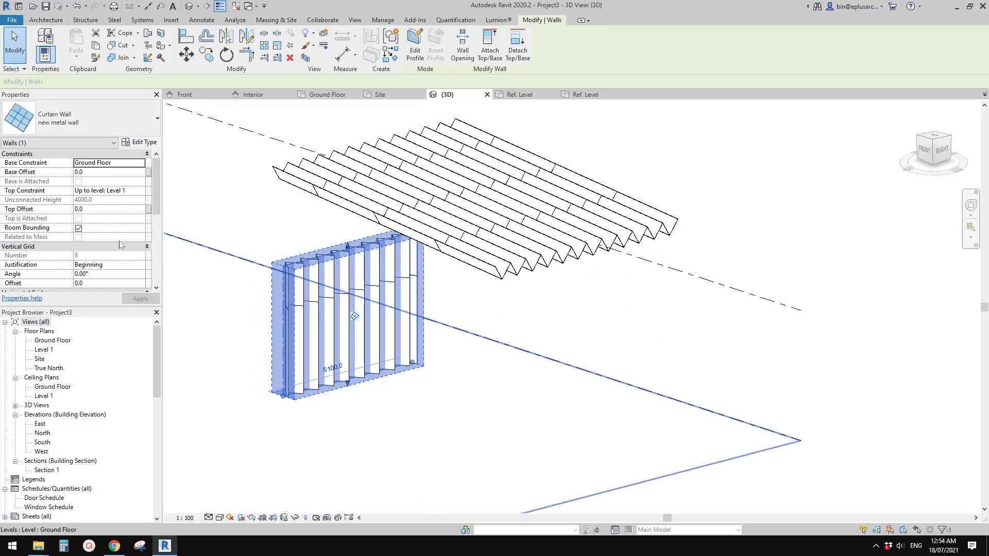
{"action": "scroll", "coordinate": [120, 244], "scroll_direction": "down", "scroll_amount": 2}
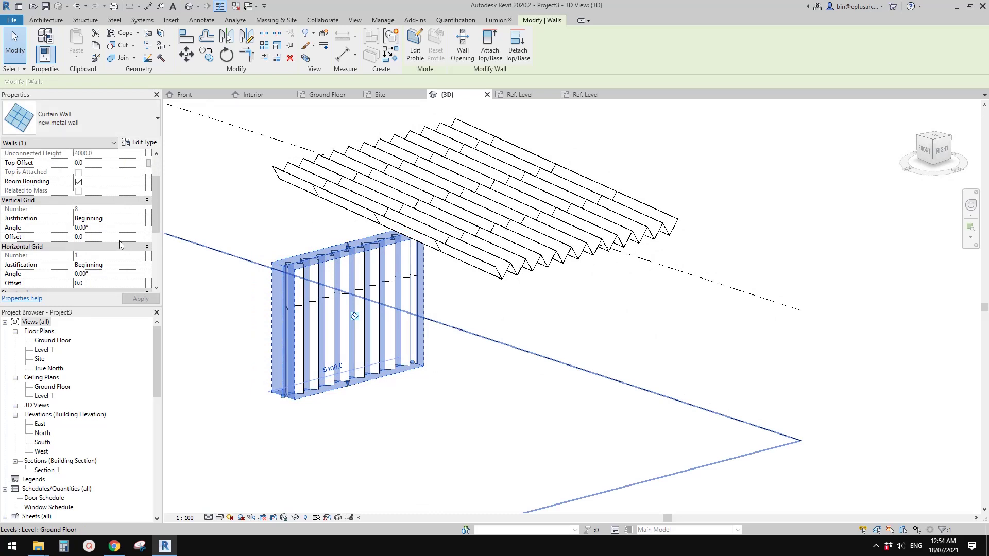
{"action": "scroll", "coordinate": [120, 244], "scroll_direction": "down", "scroll_amount": 3}
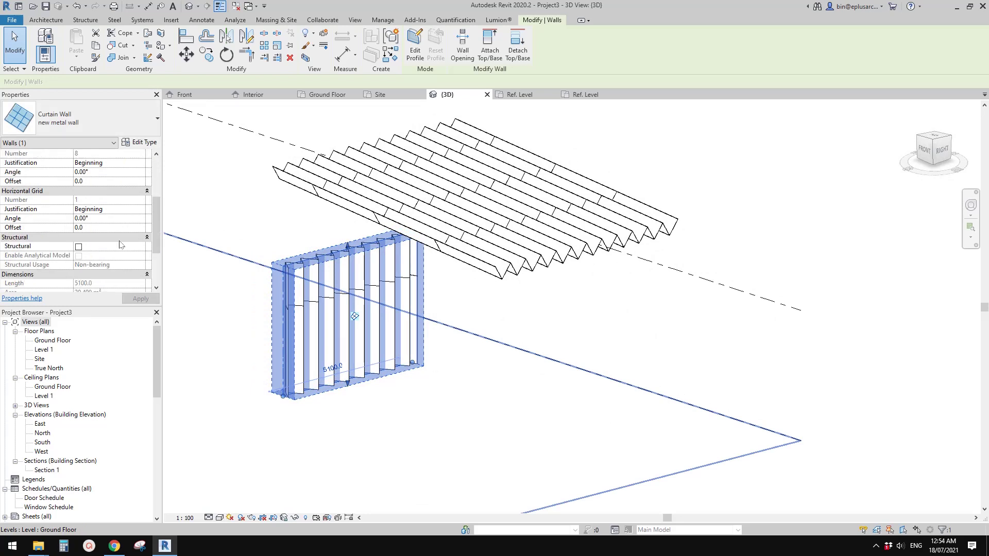
Try to set the wall's horizontal grid angle to 90°
{"action": "left_click", "coordinate": [111, 219]}
{"action": "type", "text": "90"}
{"action": "left_click", "coordinate": [204, 209]}
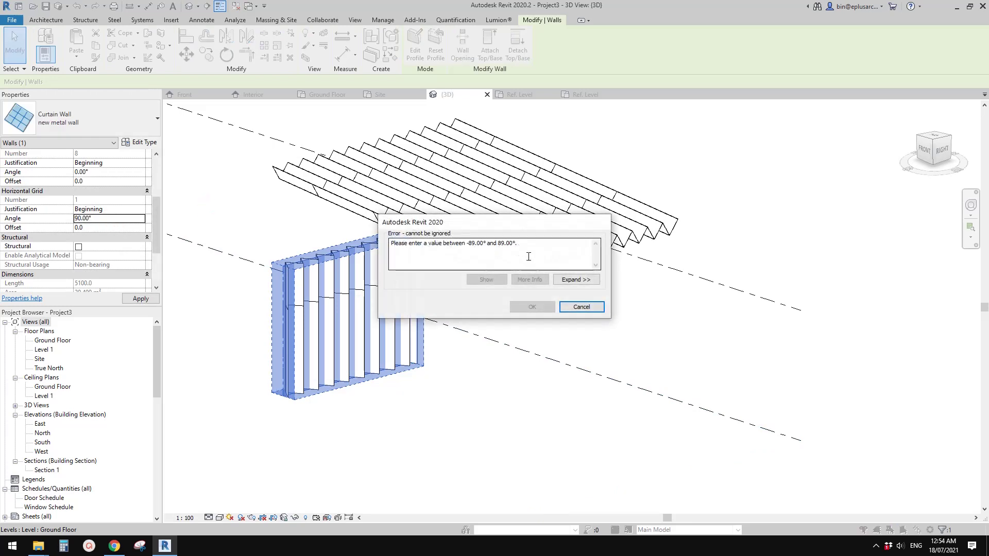
{"action": "left_click", "coordinate": [595, 309]}
{"action": "key", "text": "Escape"}
Examine the short wall's corrugation and one of its nested curtain panels from different angles
{"action": "scroll", "coordinate": [324, 240], "scroll_direction": "down", "scroll_amount": 2}
{"action": "middle_click_drag", "start_coordinate": [371, 251], "coordinate": [344, 312], "text": "shift"}
{"action": "scroll", "coordinate": [344, 310], "scroll_direction": "up", "scroll_amount": 2}
{"action": "left_click_drag", "start_coordinate": [344, 310], "coordinate": [299, 367]}
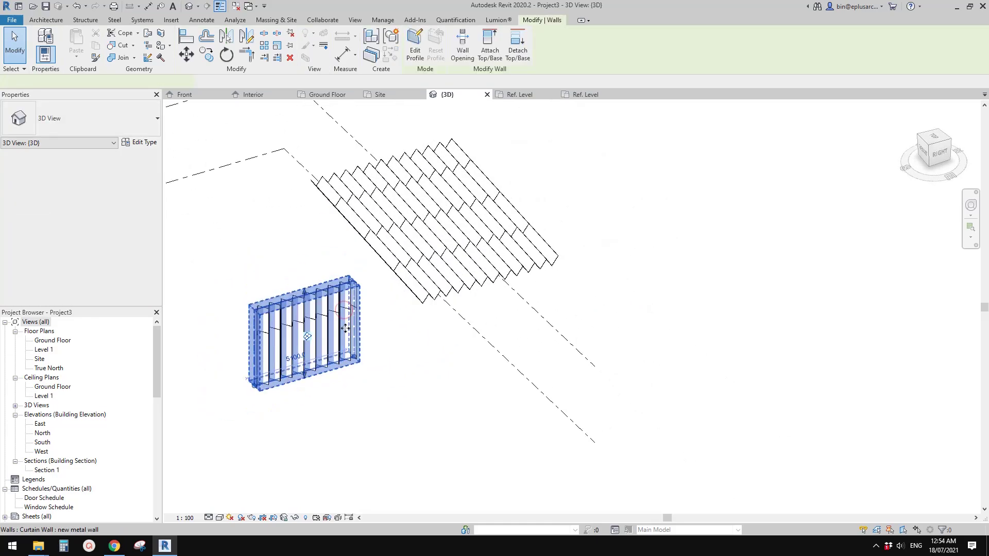
{"action": "middle_click_drag", "start_coordinate": [298, 367], "coordinate": [556, 189], "text": "shift"}
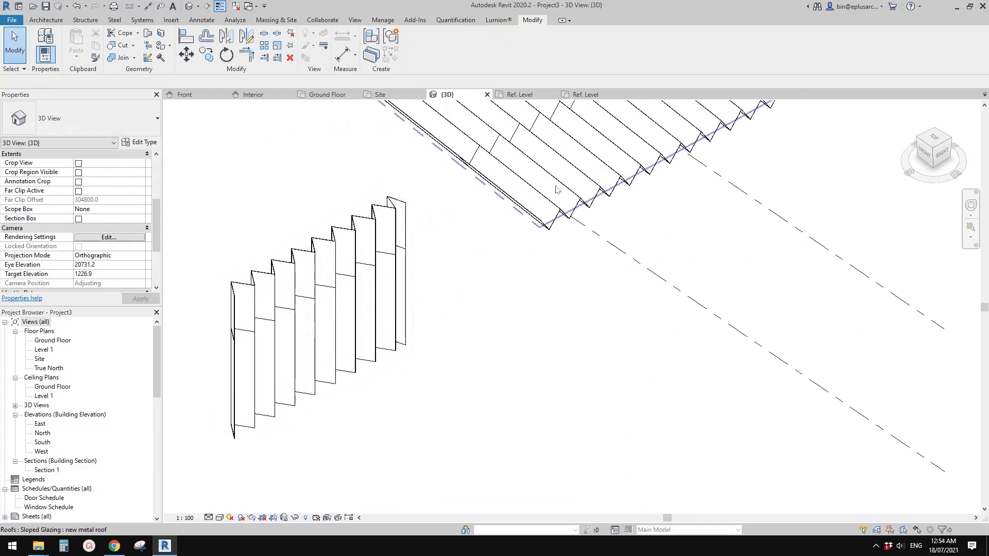
{"action": "left_click", "coordinate": [305, 355]}
{"action": "mouse_move", "coordinate": [306, 355]}
{"action": "middle_mouse_down", "text": "shift"}
{"action": "mouse_move", "coordinate": [386, 349]}
{"action": "mouse_move", "coordinate": [306, 364]}
{"action": "middle_mouse_up", "text": "shift"}
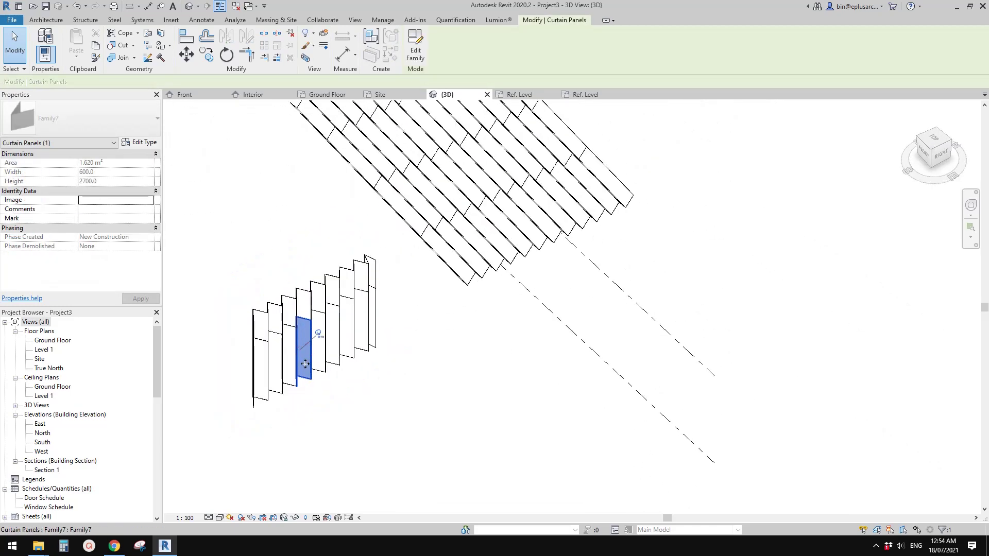
Create a similar new metal wall in front of the short one, drawn about 20500 long from Ground Floor up to Level 1
{"action": "left_click", "coordinate": [320, 387]}
{"action": "left_click", "coordinate": [316, 374]}
{"action": "scroll", "coordinate": [330, 399], "scroll_direction": "down", "scroll_amount": 2}
{"action": "middle_click_drag", "start_coordinate": [330, 400], "coordinate": [310, 277]}
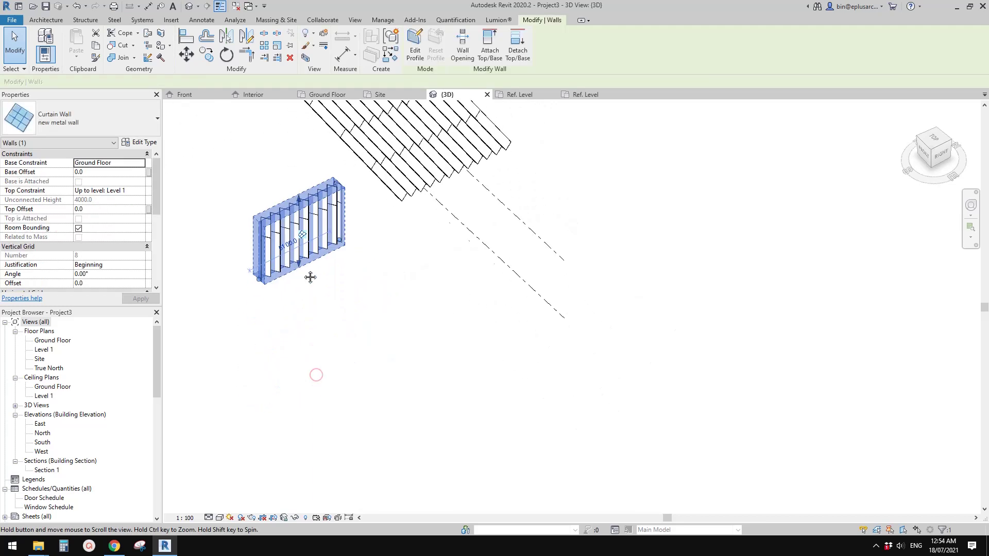
{"action": "key", "text": "c"}
{"action": "key", "text": "s"}
{"action": "left_click", "coordinate": [258, 401]}
{"action": "key", "text": "Escape"}
{"action": "key", "text": "Escape"}
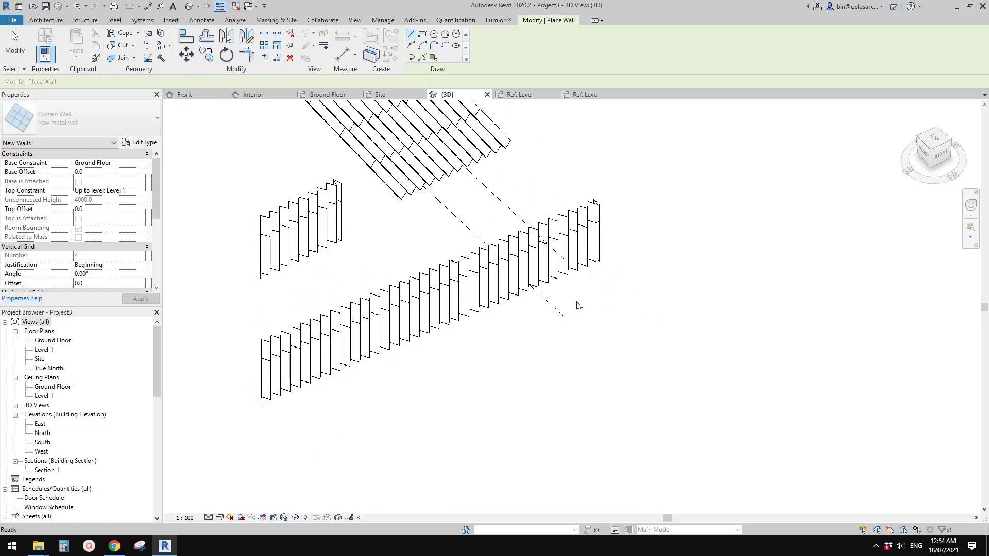
Stretch the long wall's top upward to a top offset of about 4639 above Level 1
{"action": "left_click", "coordinate": [465, 297]}
{"action": "middle_click_drag", "start_coordinate": [465, 298], "coordinate": [497, 289], "text": "shift"}
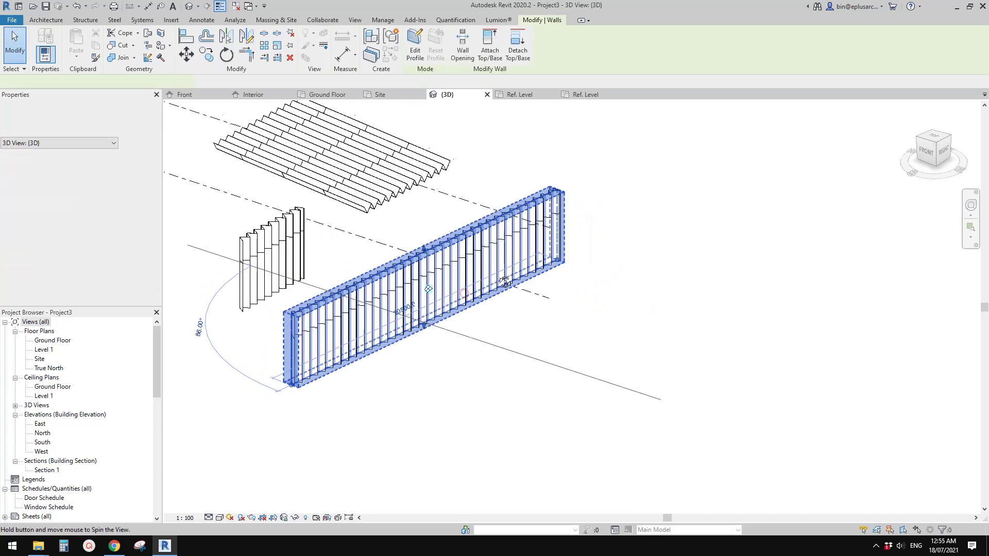
{"action": "left_click_drag", "start_coordinate": [424, 251], "coordinate": [428, 179]}
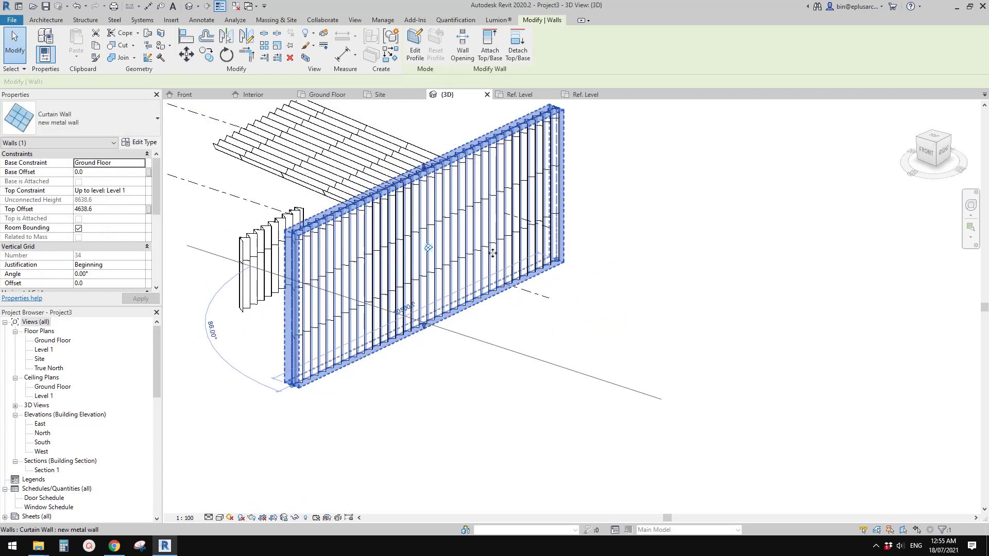
{"action": "middle_click_drag", "start_coordinate": [486, 264], "coordinate": [446, 260], "text": "shift"}
{"action": "key", "text": "Escape"}
Examine the raised wall and the corrugated roof panels together in 3D from the back
{"action": "middle_click_drag", "start_coordinate": [574, 195], "coordinate": [384, 224]}
{"action": "scroll", "coordinate": [495, 202], "scroll_direction": "up", "scroll_amount": 1}
{"action": "left_click", "coordinate": [354, 246]}
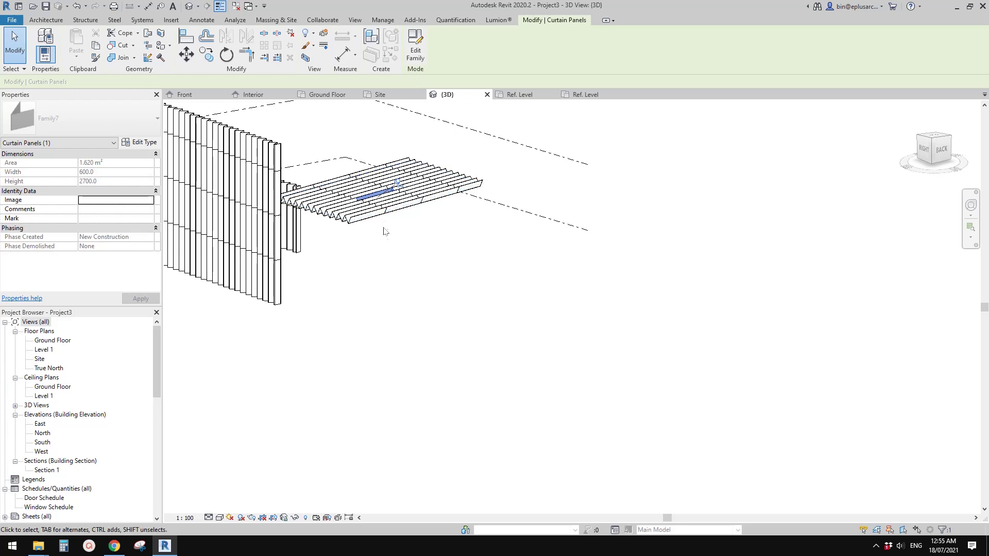
{"action": "left_click", "coordinate": [383, 231]}
{"action": "middle_click_drag", "start_coordinate": [384, 231], "coordinate": [363, 246], "text": "shift"}
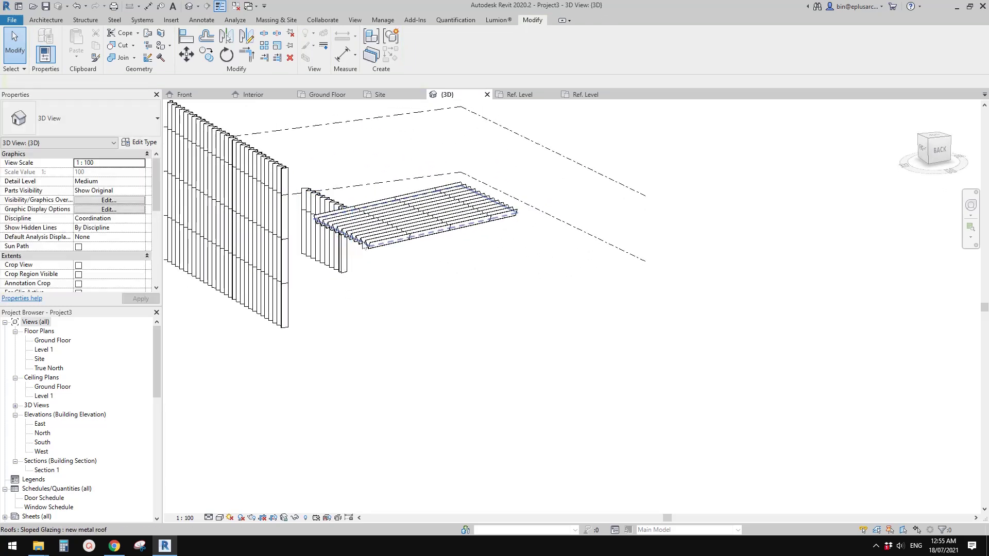
{"action": "scroll", "coordinate": [390, 236], "scroll_direction": "up", "scroll_amount": 1}
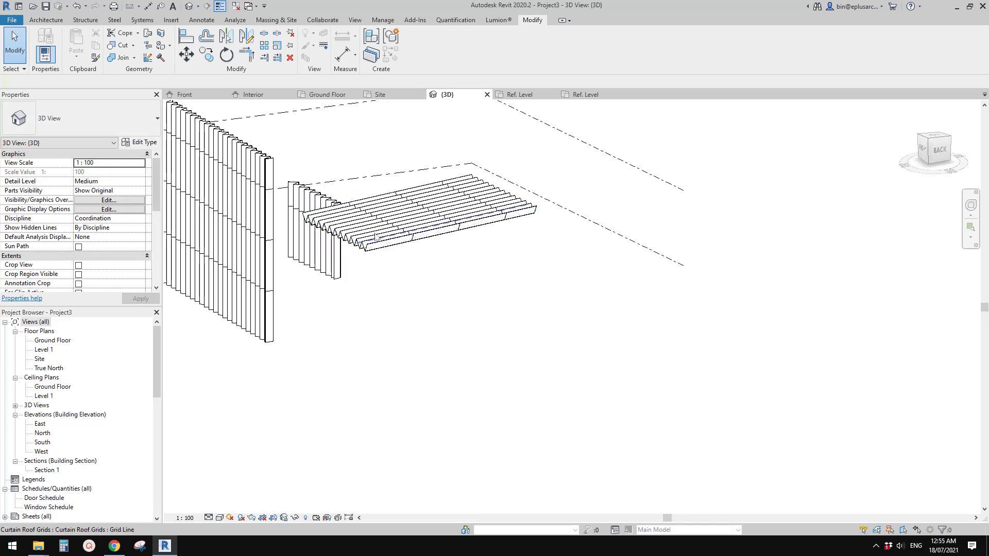
{"action": "middle_click_drag", "start_coordinate": [453, 227], "coordinate": [195, 347], "text": "shift"}
Draw a horizontal reference plane above the walls in the Ground Floor plan
{"action": "double_click", "coordinate": [52, 341]}
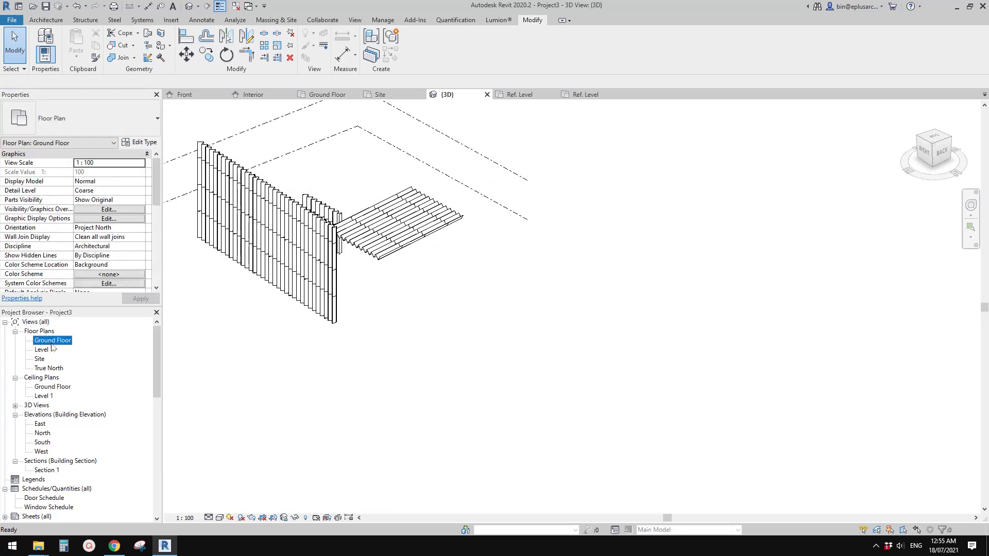
{"action": "scroll", "coordinate": [322, 330], "scroll_direction": "down", "scroll_amount": 1}
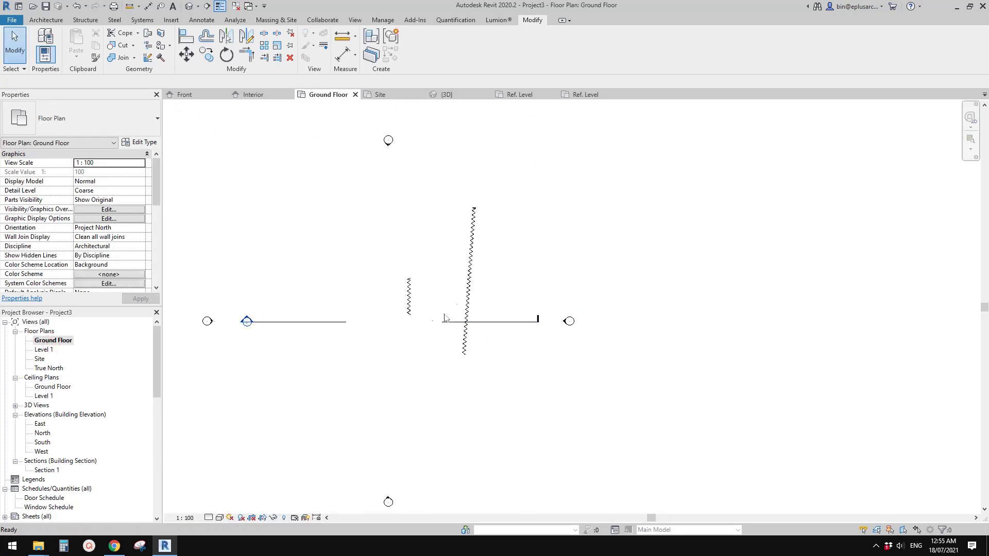
{"action": "key", "text": "r"}
{"action": "key", "text": "p"}
{"action": "scroll", "coordinate": [311, 253], "scroll_direction": "up", "scroll_amount": 1}
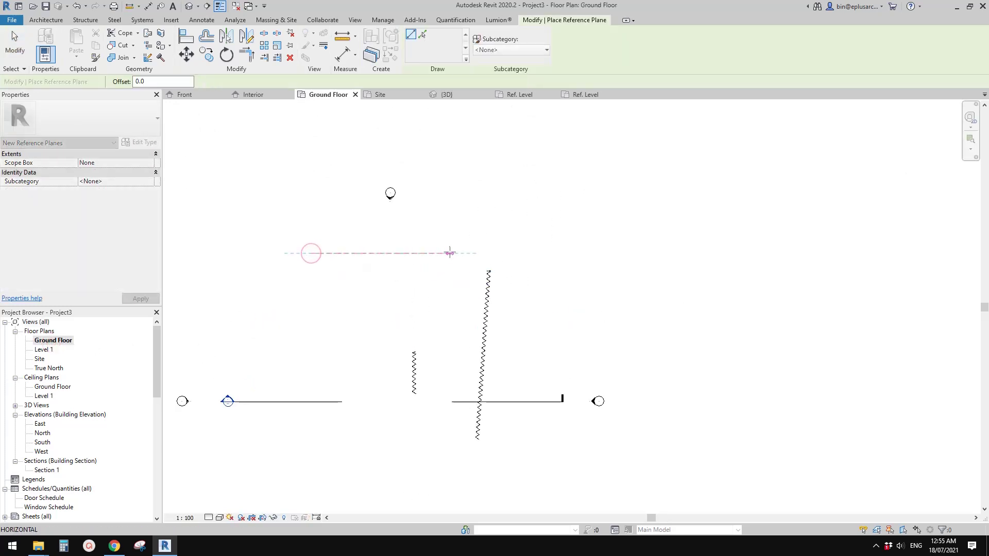
{"action": "left_click", "coordinate": [449, 253]}
{"action": "key", "text": "Escape"}
{"action": "key", "text": "Escape"}
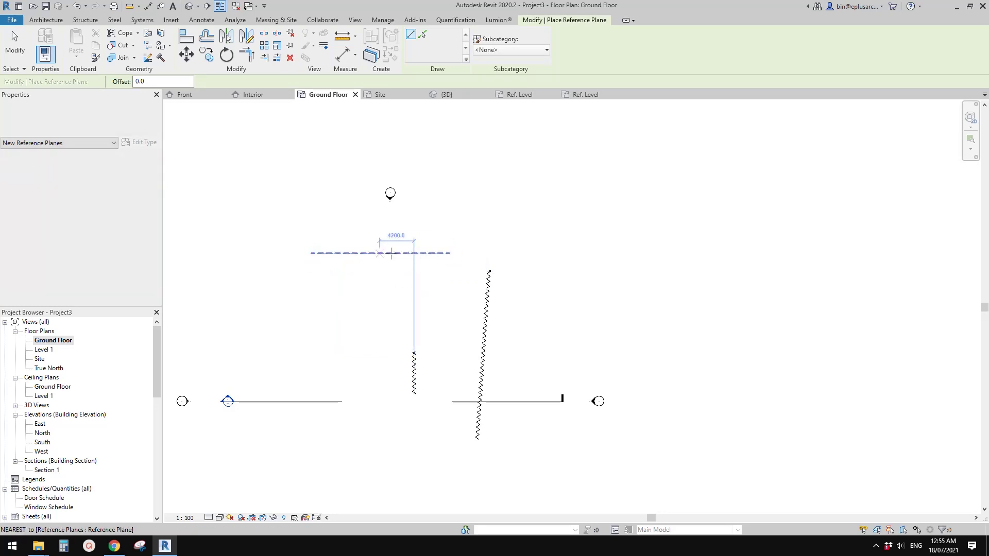
Start a roof by extrusion on the new reference plane, sketched in the South elevation with reference Level 1 and offset 0
{"action": "left_click", "coordinate": [46, 20]}
{"action": "left_click", "coordinate": [198, 62]}
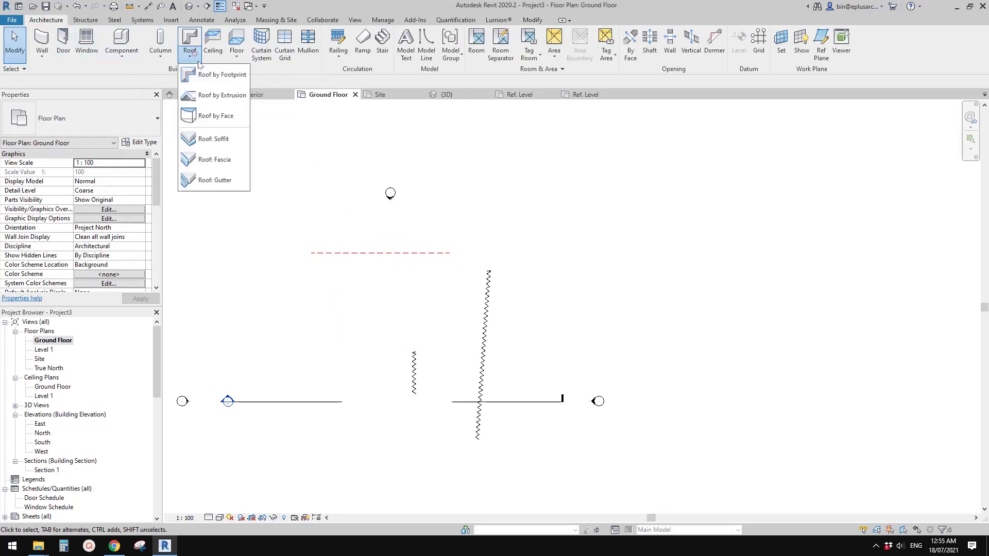
{"action": "left_click", "coordinate": [216, 95]}
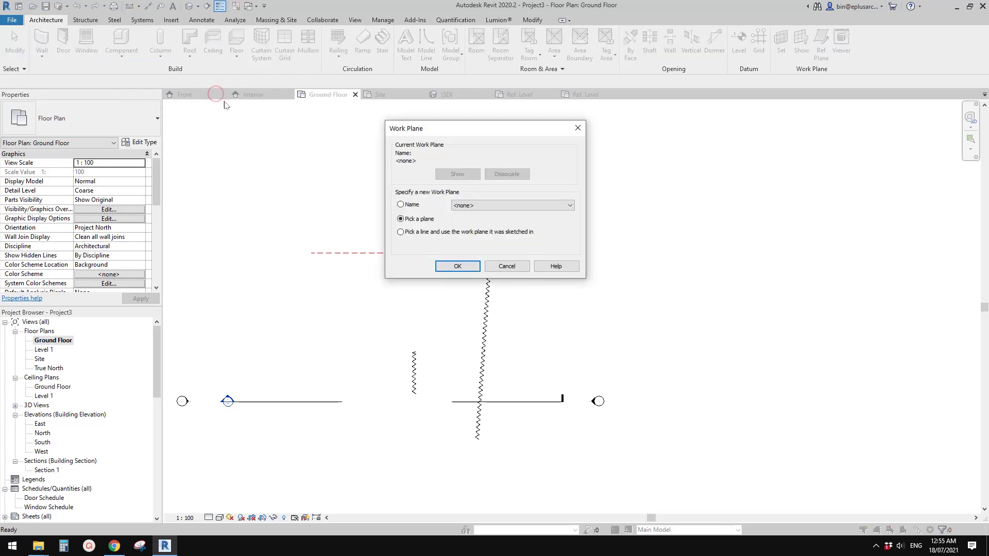
{"action": "left_click", "coordinate": [457, 266]}
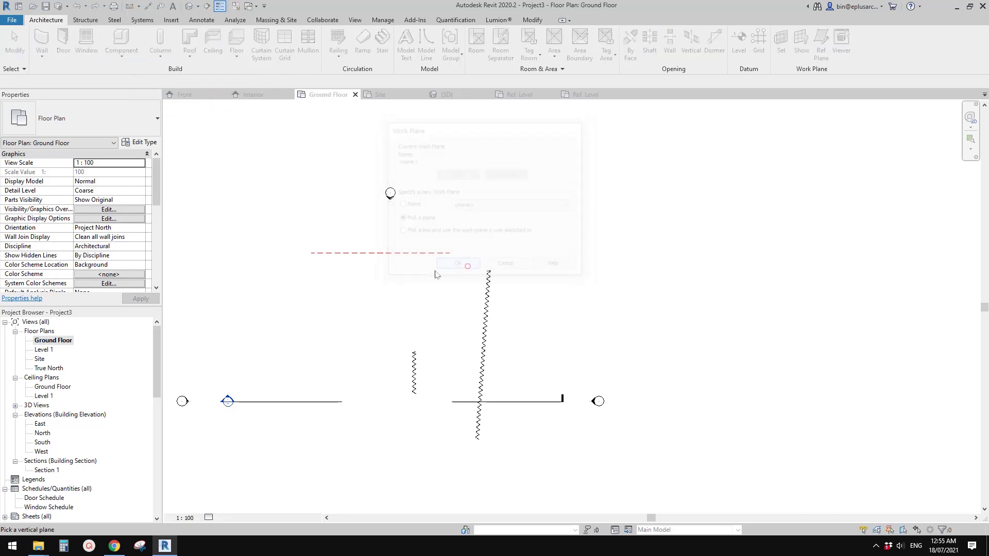
{"action": "left_click", "coordinate": [364, 254]}
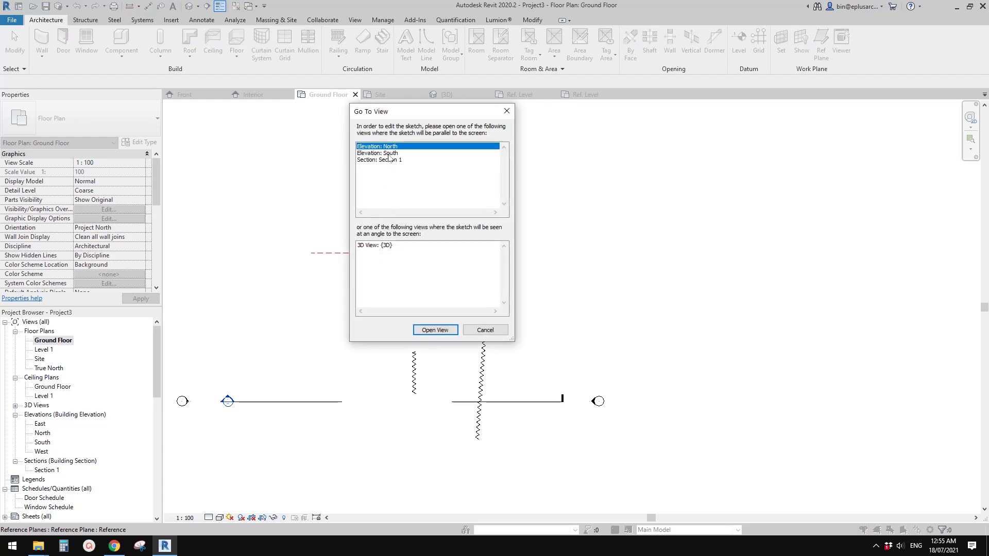
{"action": "left_click", "coordinate": [438, 330]}
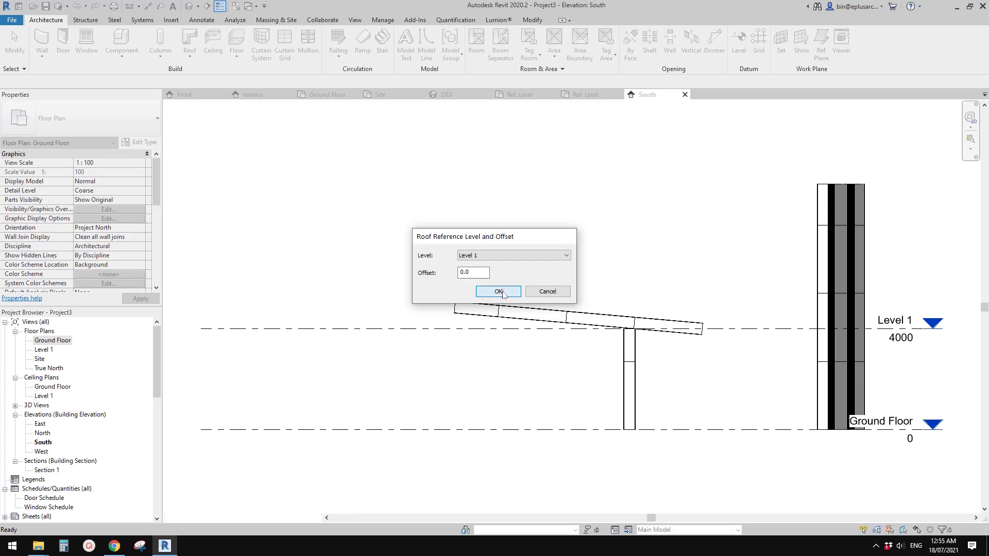
{"action": "left_click", "coordinate": [499, 291]}
Sketch an L-shaped roof profile, about 5200 long along Level 1 with a vertical leg down from its end, and finish the roof
{"action": "middle_click_drag", "start_coordinate": [364, 280], "coordinate": [435, 247]}
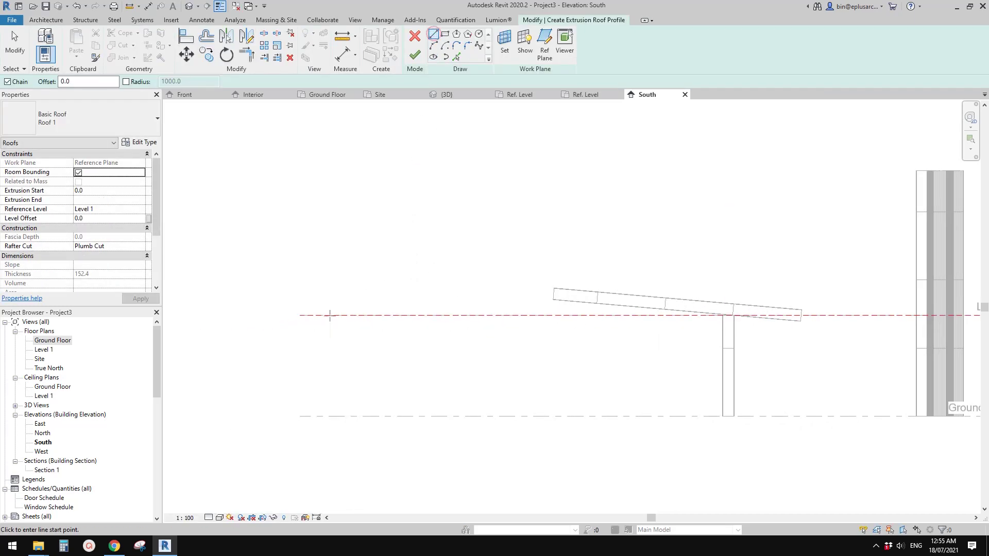
{"action": "left_click", "coordinate": [456, 314]}
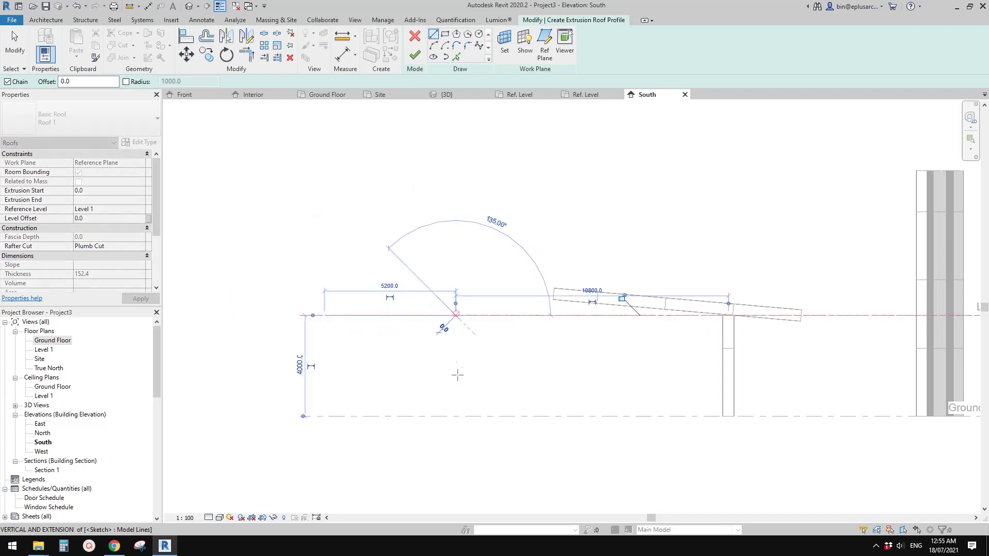
{"action": "left_click", "coordinate": [415, 54]}
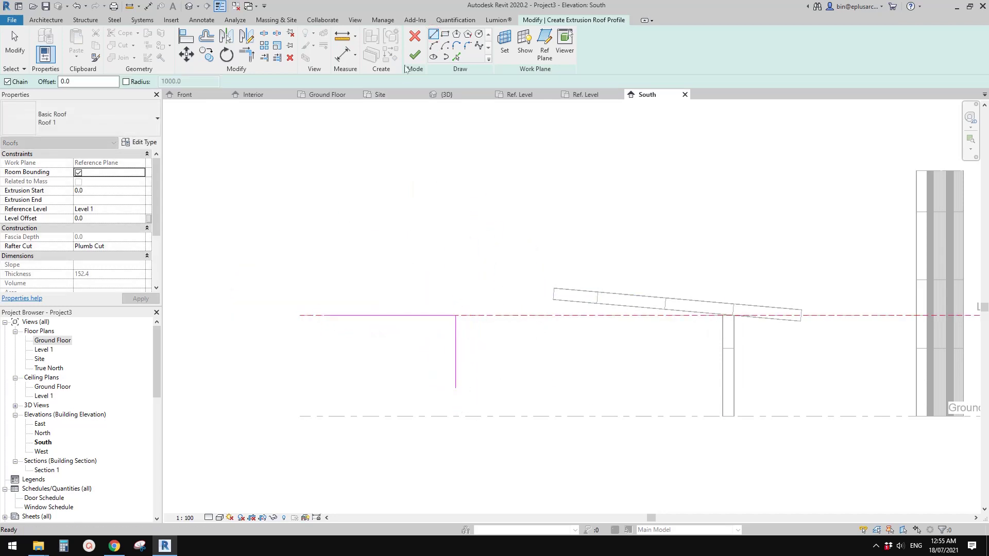
Change the extruded roof's type to the new metal roof sloped glazing in the 3D view
{"action": "left_click", "coordinate": [189, 6]}
{"action": "middle_click_drag", "start_coordinate": [422, 267], "coordinate": [399, 281], "text": "shift"}
{"action": "left_click", "coordinate": [541, 256]}
{"action": "left_click", "coordinate": [82, 118]}
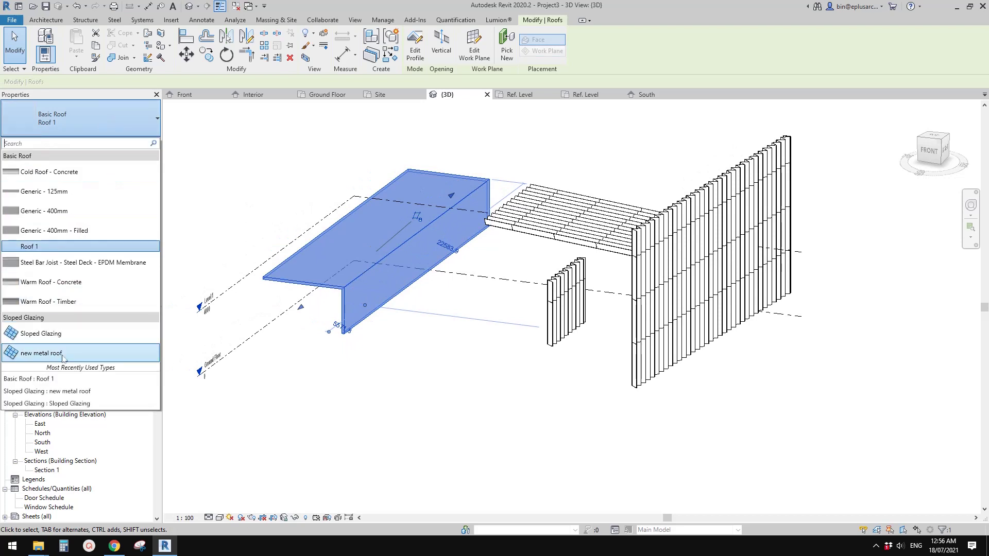
{"action": "left_click_drag", "start_coordinate": [31, 359], "coordinate": [76, 364]}
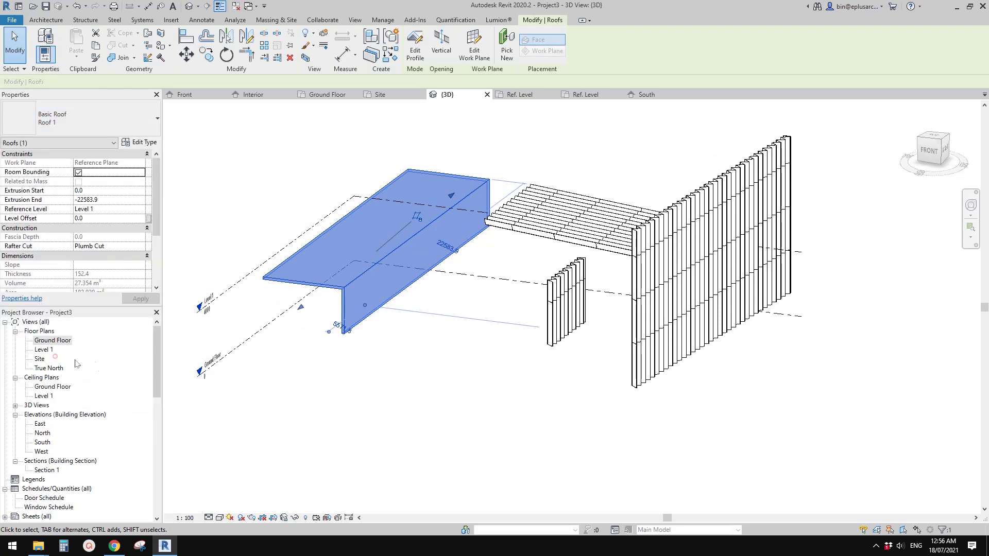
{"action": "left_click", "coordinate": [413, 377]}
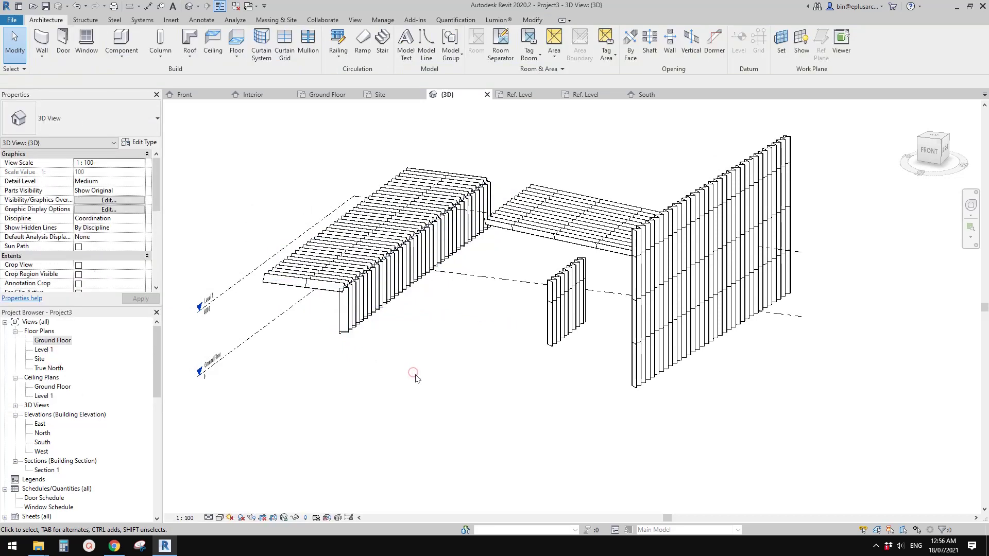
Examine the L-shaped metal roof from several angles, including the edge where its top face meets the vertical leg
{"action": "middle_click_drag", "start_coordinate": [410, 371], "coordinate": [425, 400], "text": "shift"}
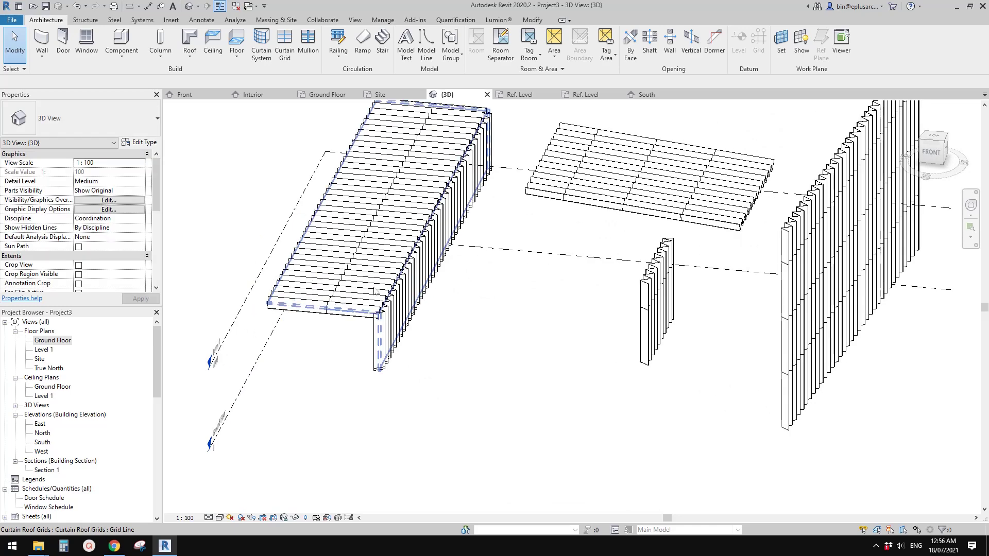
{"action": "scroll", "coordinate": [375, 280], "scroll_direction": "up", "scroll_amount": 2}
{"action": "scroll", "coordinate": [363, 284], "scroll_direction": "down", "scroll_amount": 2}
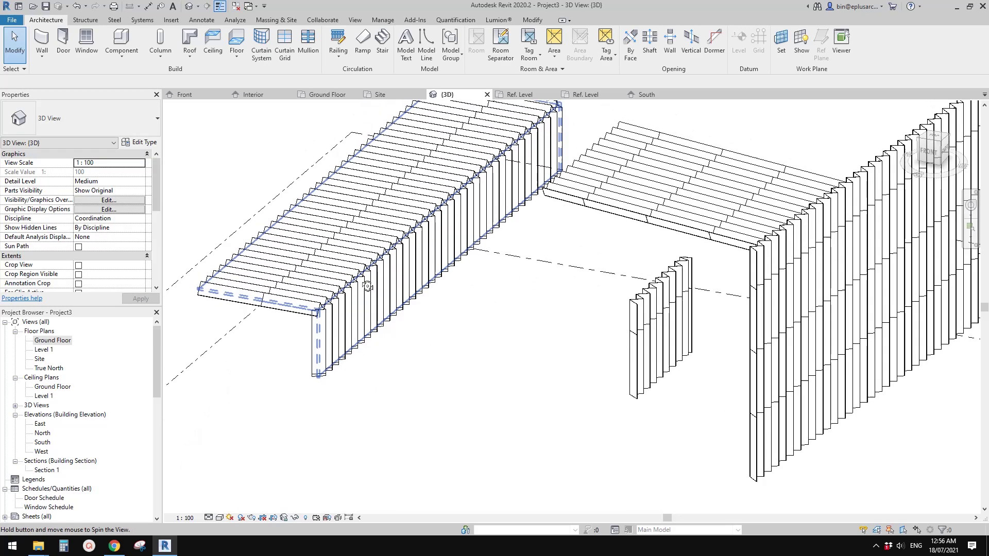
{"action": "middle_click_drag", "start_coordinate": [361, 283], "coordinate": [364, 343], "text": "shift"}
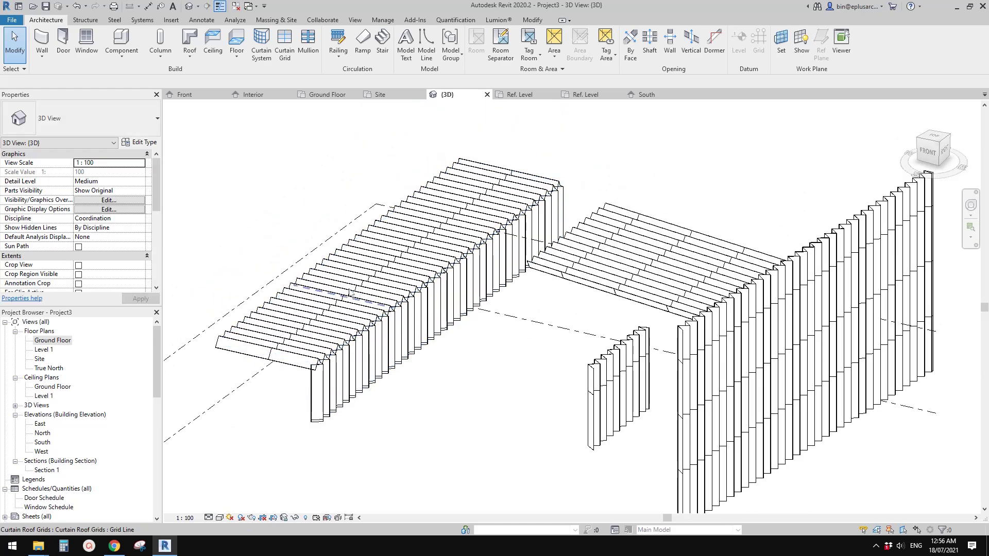
{"action": "middle_click_drag", "start_coordinate": [339, 300], "coordinate": [354, 296]}
{"action": "left_click", "coordinate": [330, 290]}
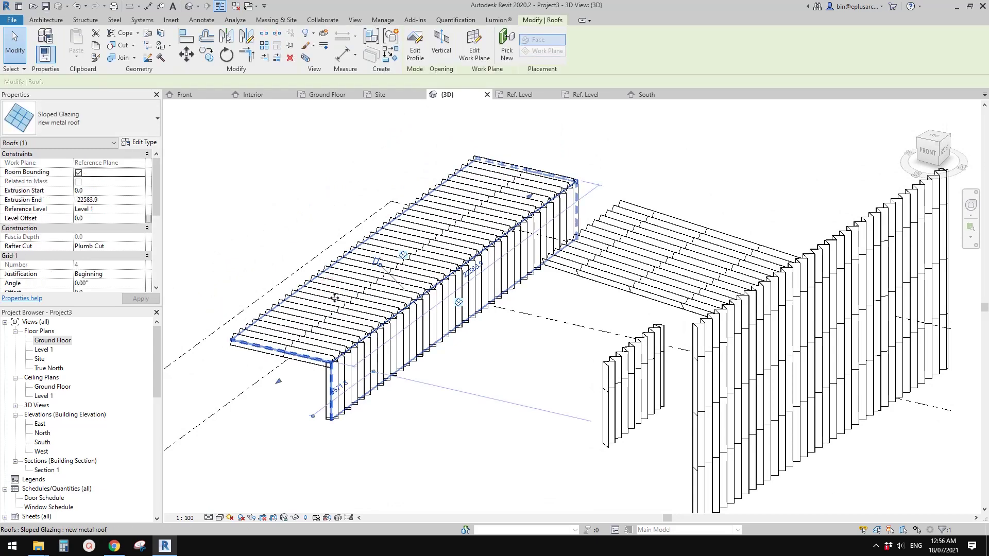
{"action": "scroll", "coordinate": [447, 304], "scroll_direction": "up", "scroll_amount": 3}
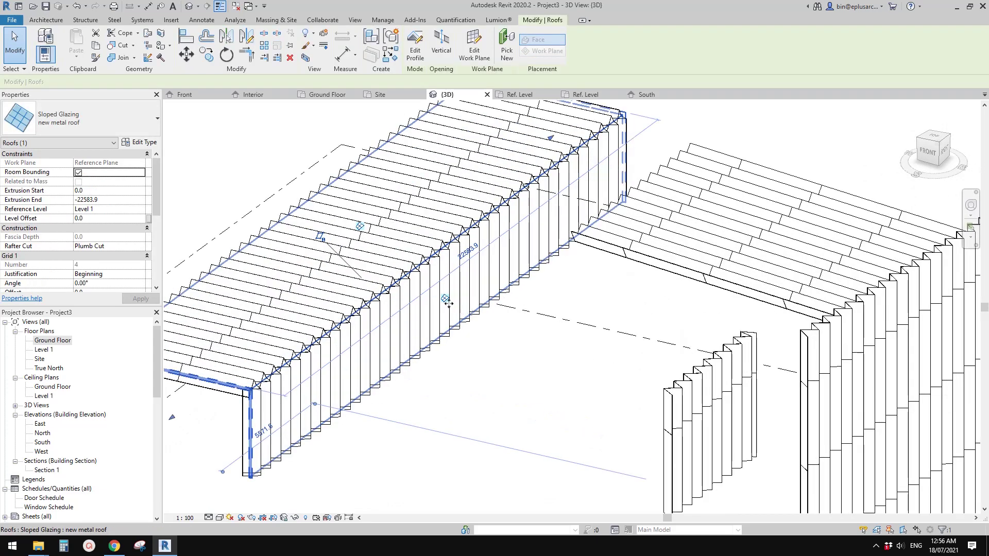
Inspect the grid layout of the L-shaped roof's vertical face and the roof's instance properties for grid justification, angle and offset
{"action": "left_click", "coordinate": [446, 299]}
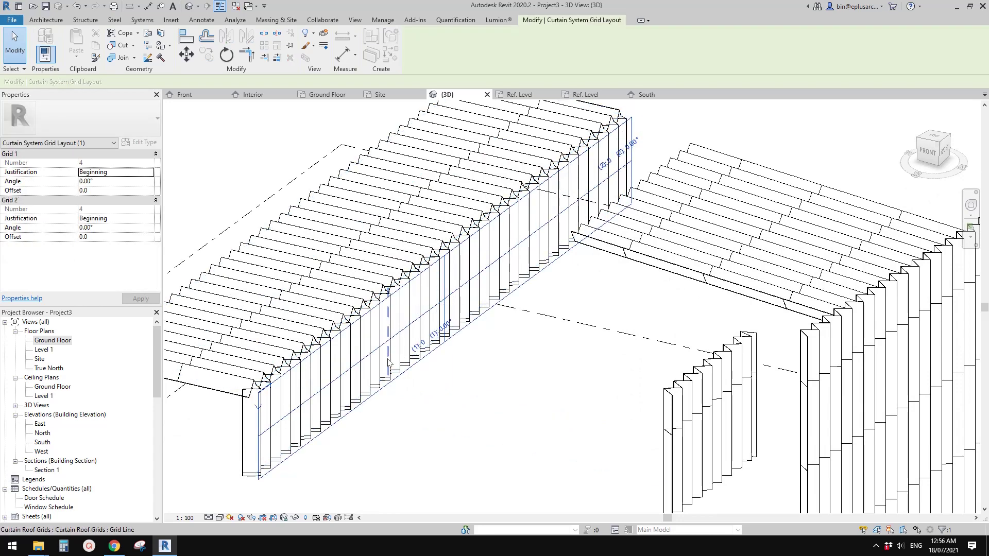
{"action": "middle_click_drag", "start_coordinate": [388, 362], "coordinate": [536, 280]}
{"action": "key", "text": "Escape"}
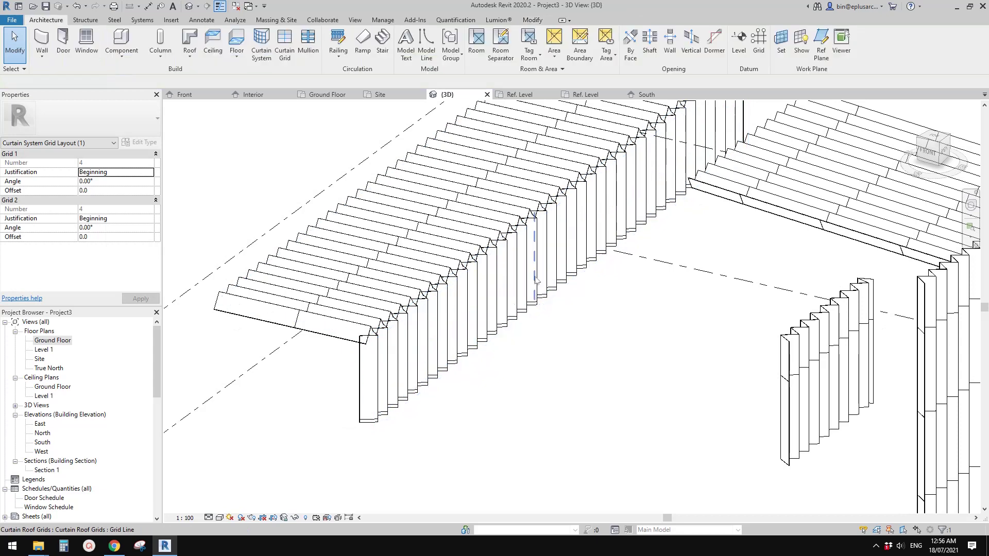
{"action": "key", "text": "Tab"}
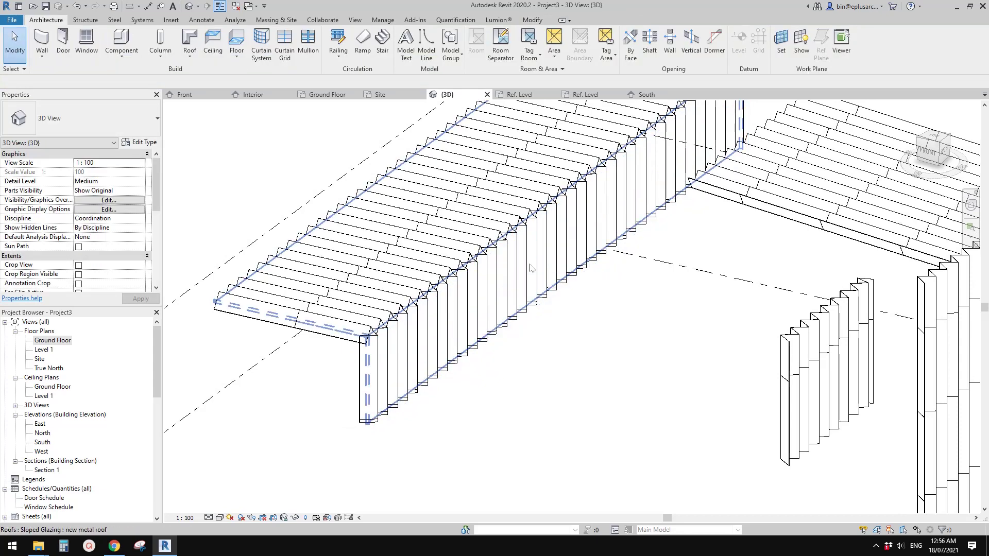
{"action": "left_click", "coordinate": [530, 267]}
{"action": "scroll", "coordinate": [530, 267], "scroll_direction": "down", "scroll_amount": 1}
{"action": "middle_click_drag", "start_coordinate": [481, 309], "coordinate": [457, 342]}
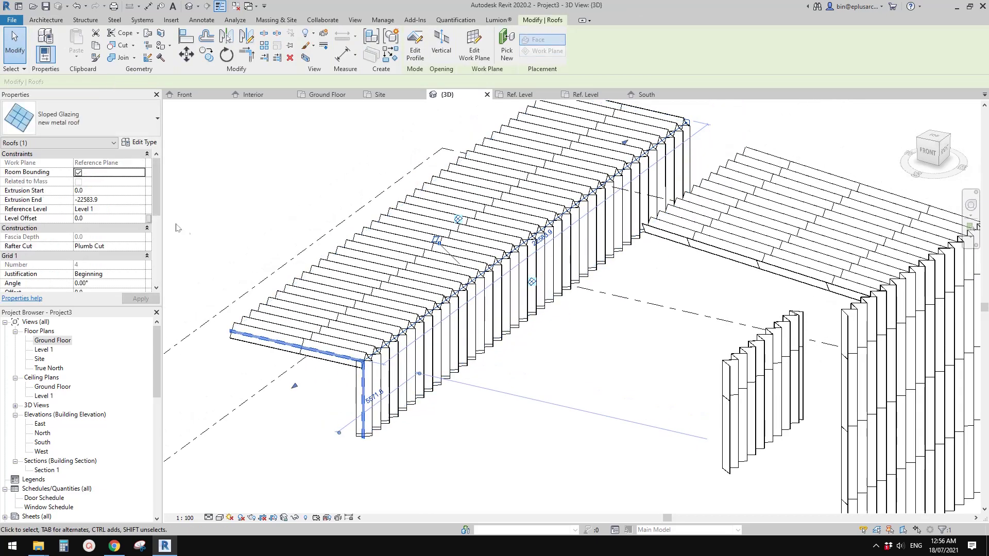
{"action": "scroll", "coordinate": [98, 260], "scroll_direction": "down", "scroll_amount": 3}
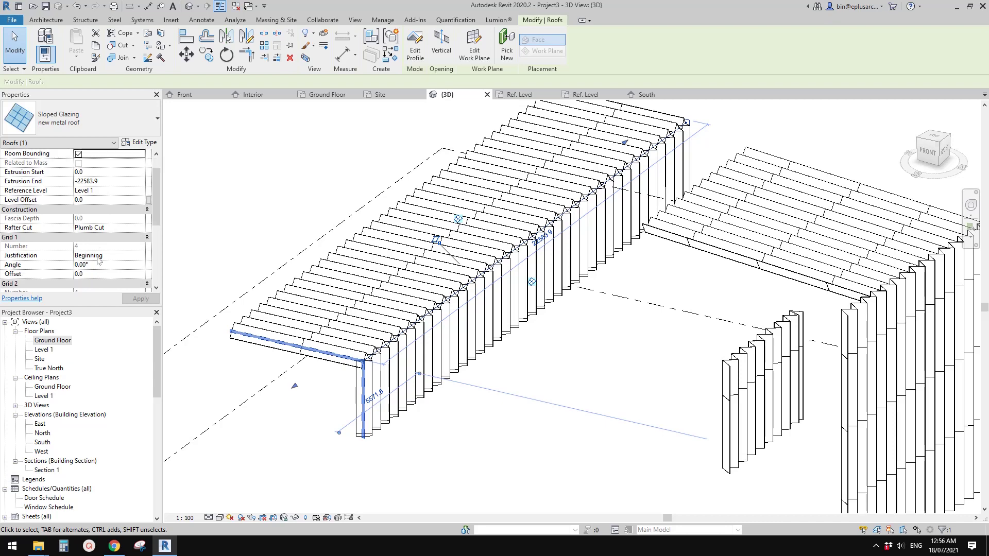
{"action": "left_click", "coordinate": [238, 203]}
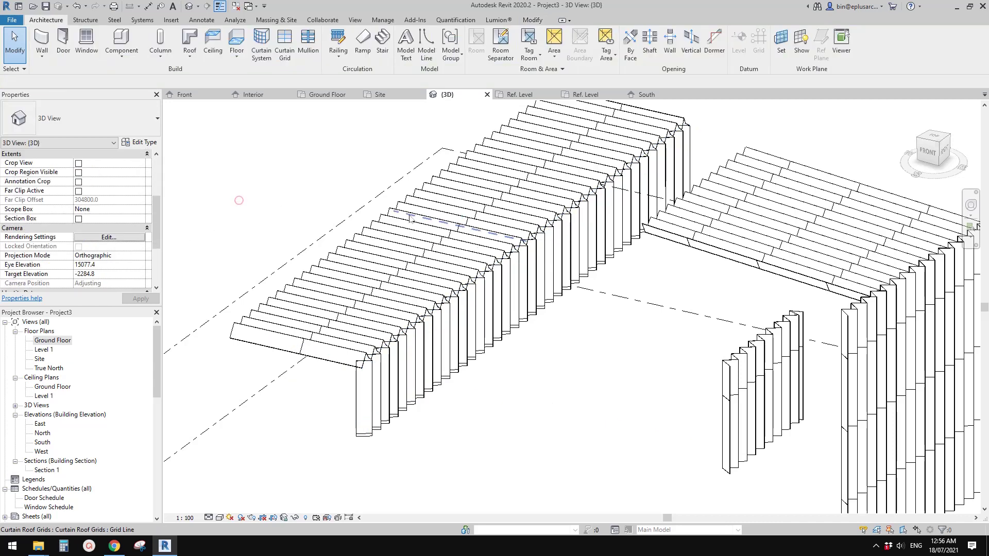
{"action": "scroll", "coordinate": [442, 250], "scroll_direction": "down", "scroll_amount": 2}
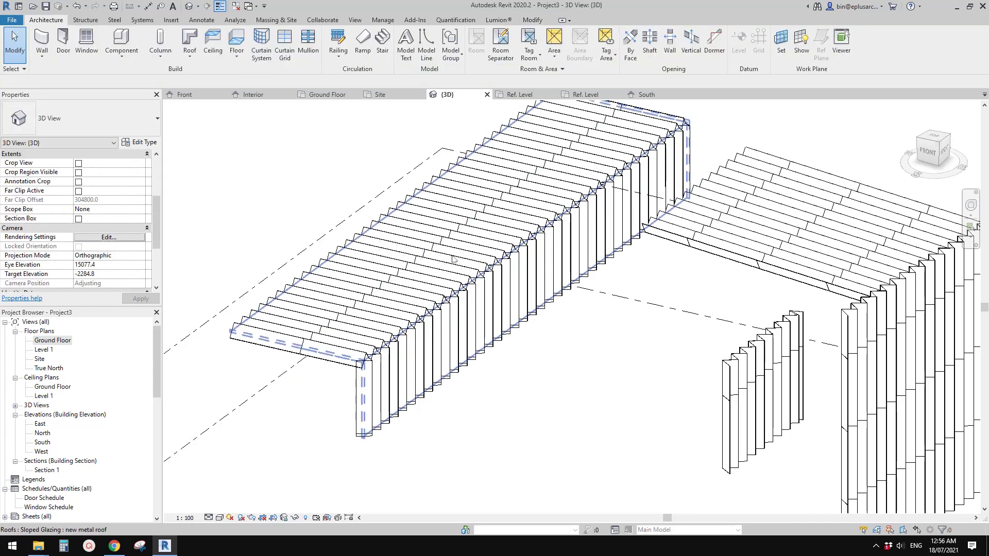
{"action": "left_click", "coordinate": [463, 259]}
{"action": "mouse_move", "coordinate": [464, 259]}
{"action": "middle_mouse_down", "text": "shift"}
{"action": "mouse_move", "coordinate": [484, 248]}
{"action": "mouse_move", "coordinate": [466, 256]}
{"action": "mouse_move", "coordinate": [474, 264]}
{"action": "middle_mouse_up", "text": "shift"}
{"action": "scroll", "coordinate": [69, 236], "scroll_direction": "down", "scroll_amount": 2}
{"action": "scroll", "coordinate": [71, 237], "scroll_direction": "up", "scroll_amount": 4}
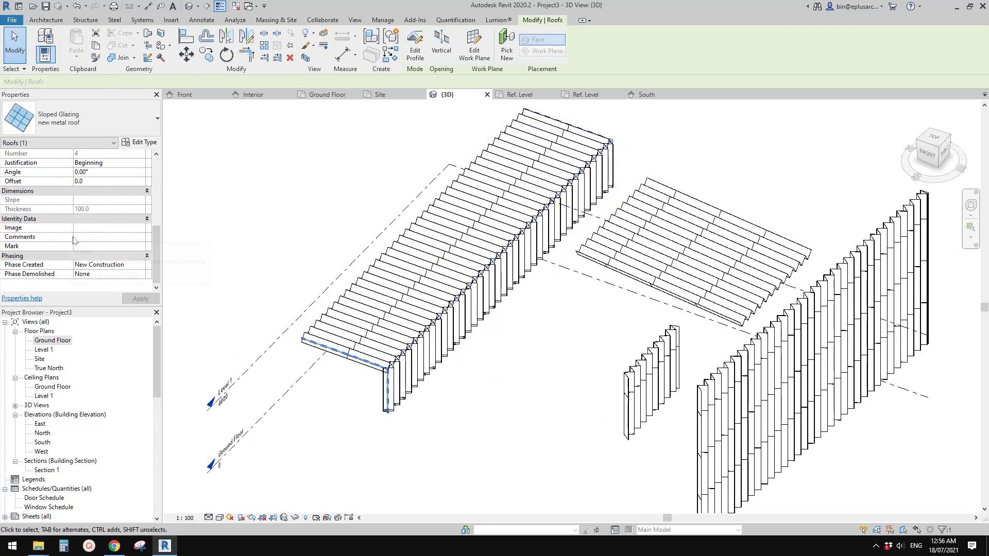
{"action": "key", "text": "Escape"}
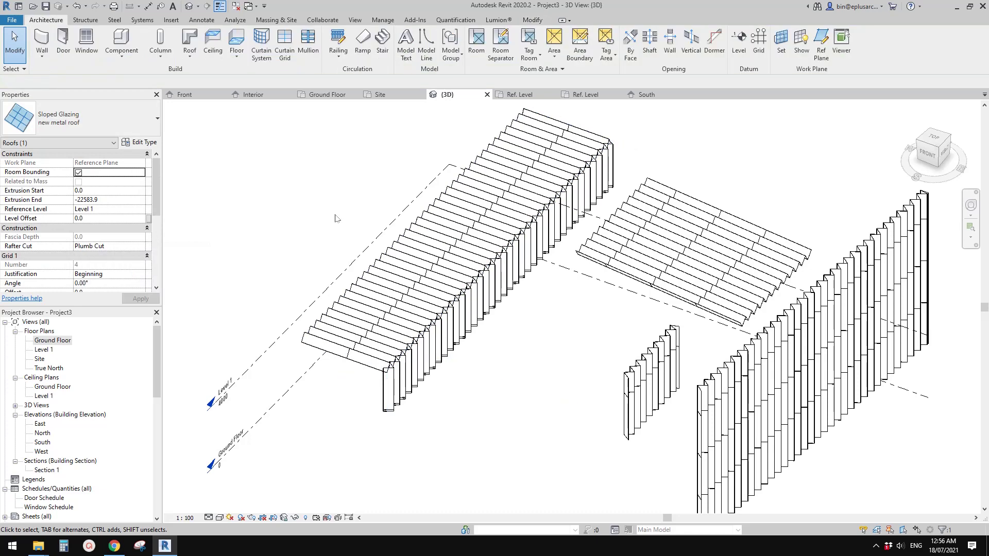
{"action": "scroll", "coordinate": [416, 219], "scroll_direction": "down", "scroll_amount": 4}
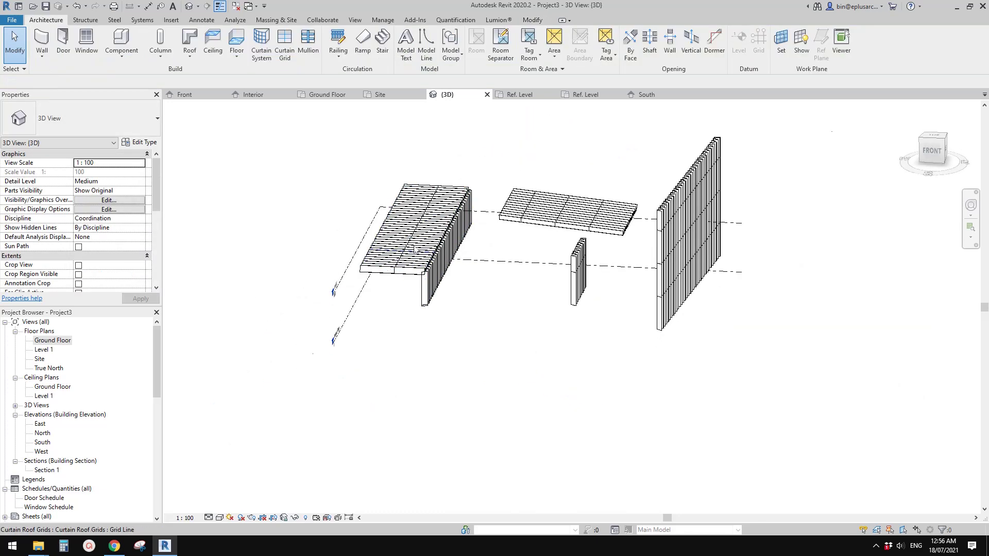
{"action": "scroll", "coordinate": [415, 249], "scroll_direction": "up", "scroll_amount": 2}
{"action": "left_click", "coordinate": [417, 246]}
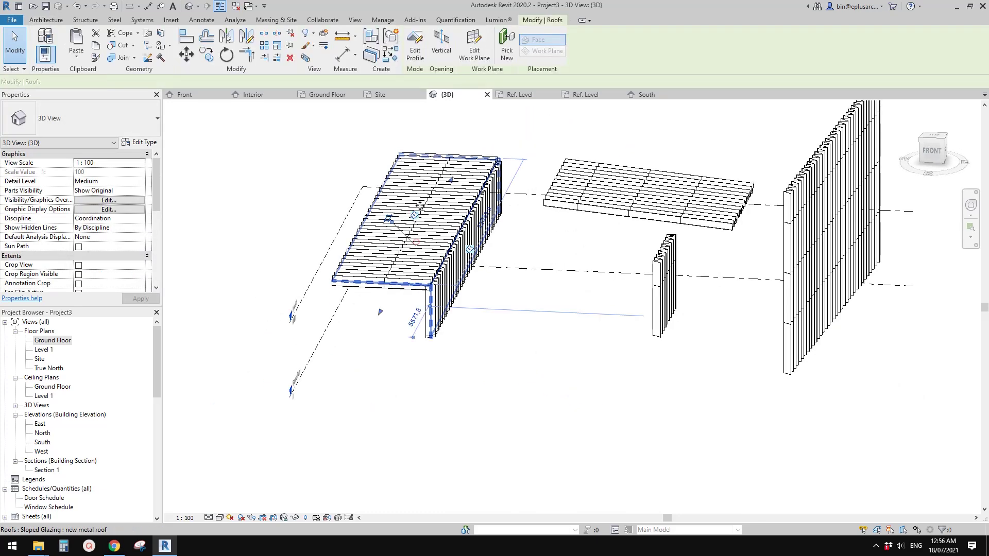
{"action": "left_click", "coordinate": [416, 51]}
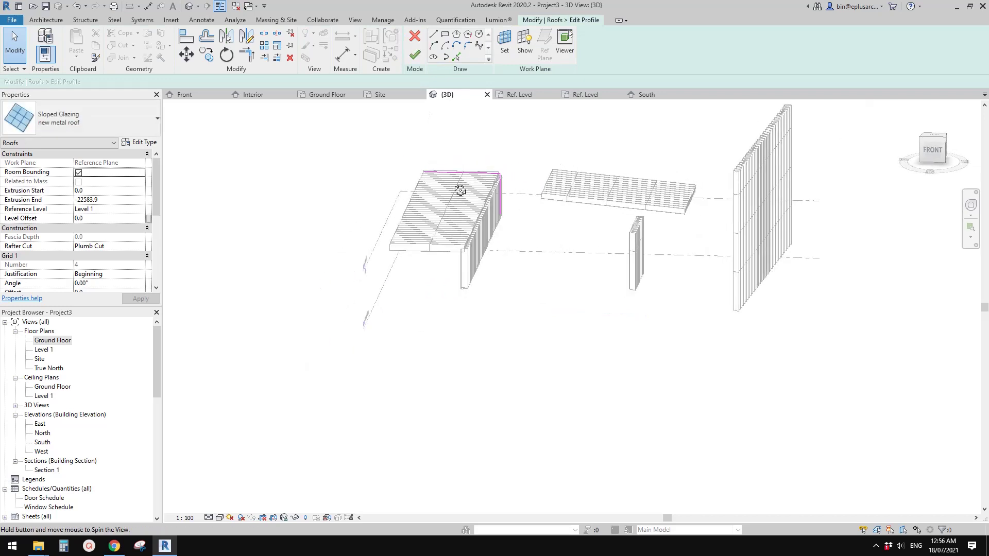
{"action": "left_click", "coordinate": [414, 37]}
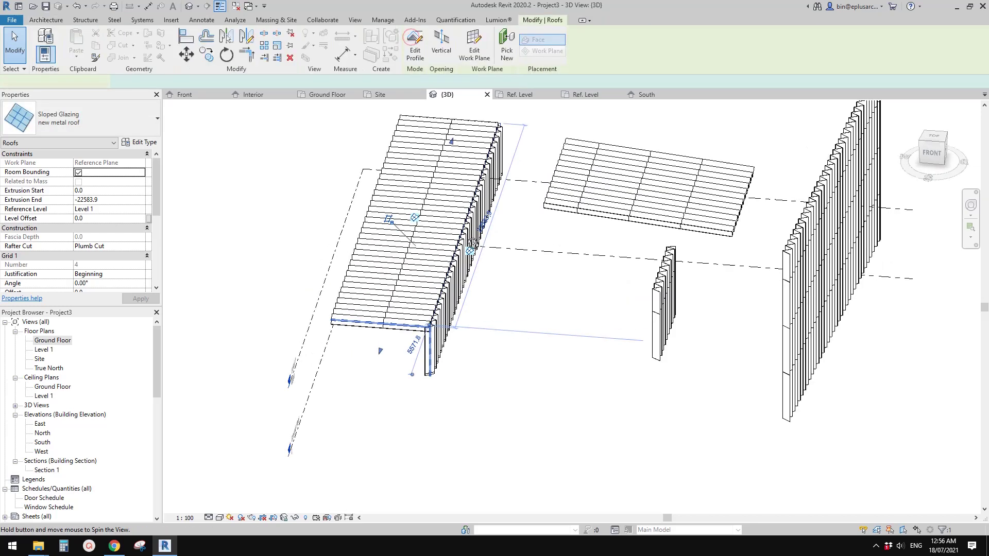
Copy the L-shaped roof to the free area beside it, on the side away from the curtain walls
{"action": "scroll", "coordinate": [436, 224], "scroll_direction": "down", "scroll_amount": 2}
{"action": "key", "text": "c"}
{"action": "key", "text": "o"}
{"action": "left_click", "coordinate": [437, 222]}
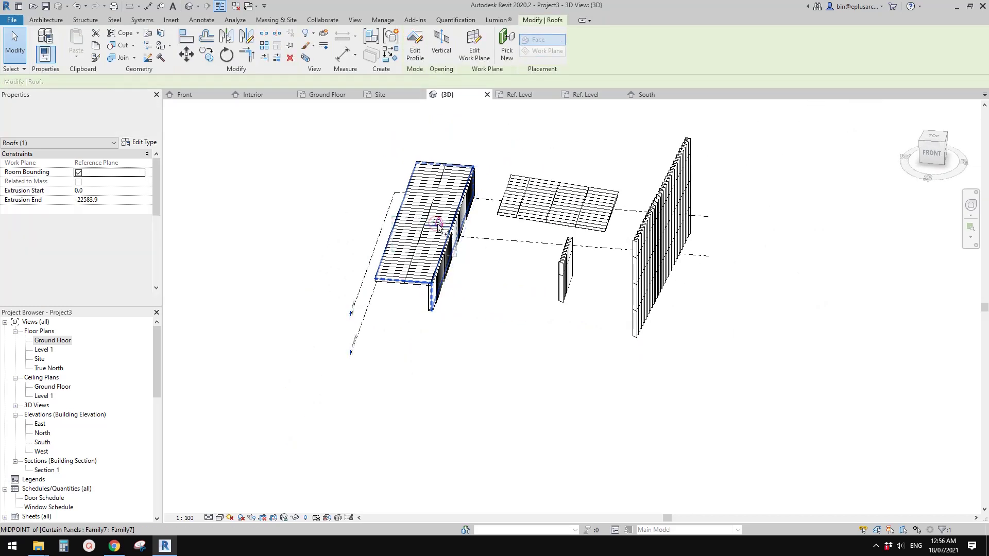
{"action": "left_click", "coordinate": [319, 212]}
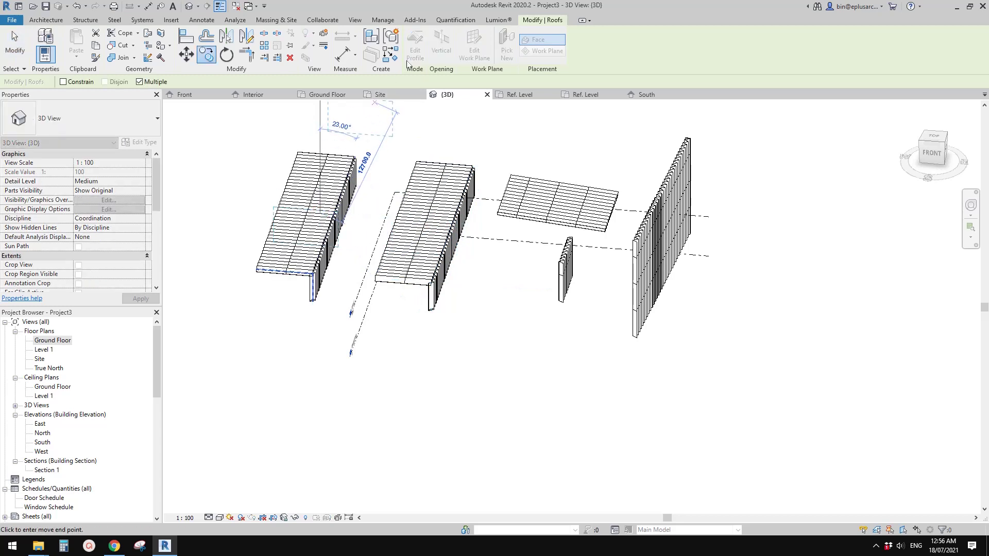
{"action": "key", "text": "Escape"}
Replace the copied roof's L-shaped profile with a single shallow arc and finish, resolving the errors with Delete Type and Replace Panels
{"action": "left_click", "coordinate": [414, 48]}
{"action": "scroll", "coordinate": [314, 233], "scroll_direction": "up", "scroll_amount": 1}
{"action": "scroll", "coordinate": [315, 234], "scroll_direction": "up", "scroll_amount": 2}
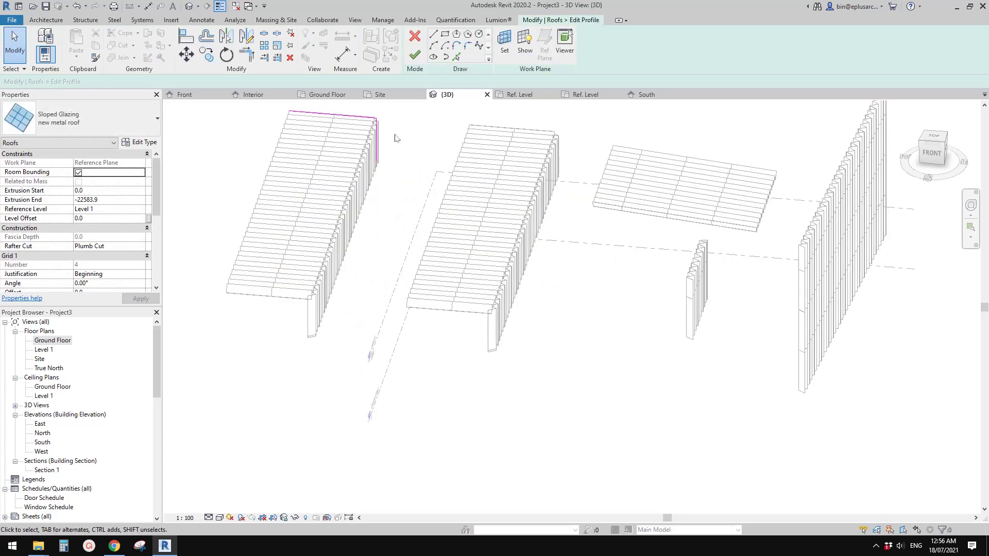
{"action": "left_click", "coordinate": [415, 54]}
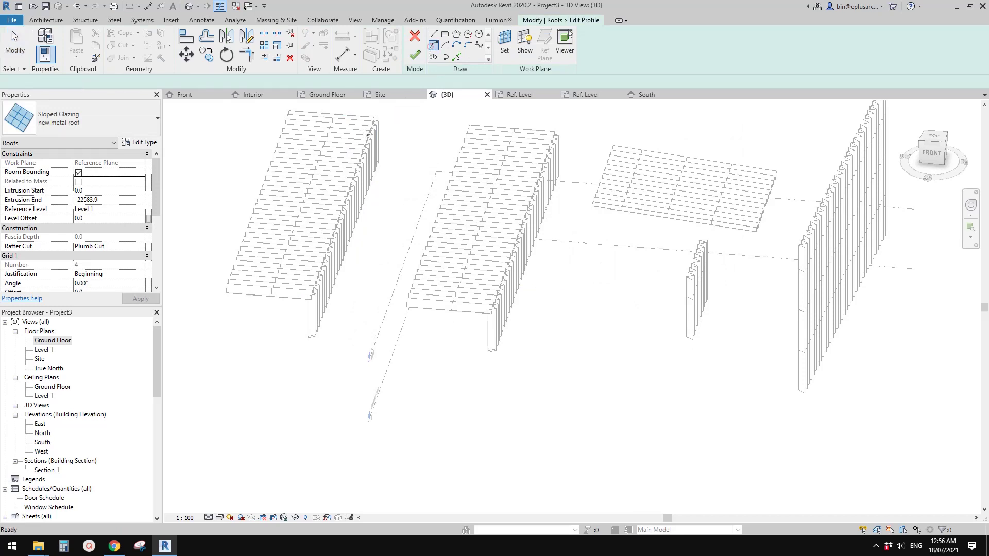
{"action": "left_click", "coordinate": [247, 162]}
{"action": "left_click", "coordinate": [380, 174]}
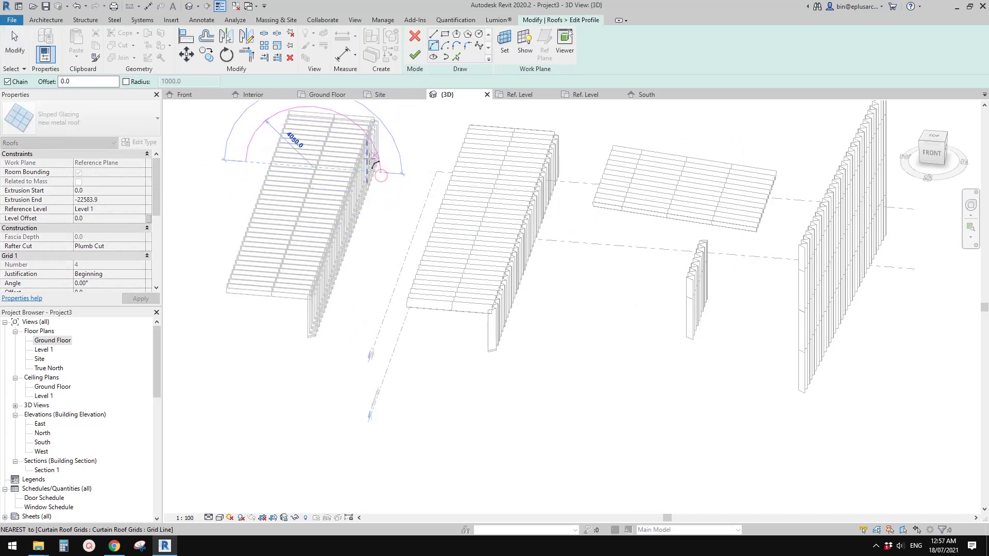
{"action": "left_click", "coordinate": [373, 160]}
{"action": "left_click", "coordinate": [321, 160]}
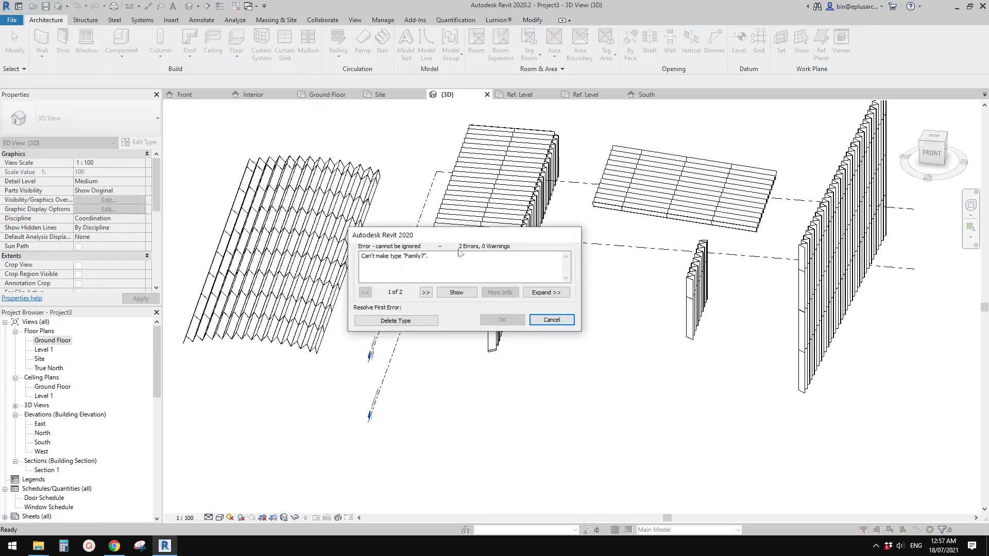
{"action": "left_click", "coordinate": [426, 324]}
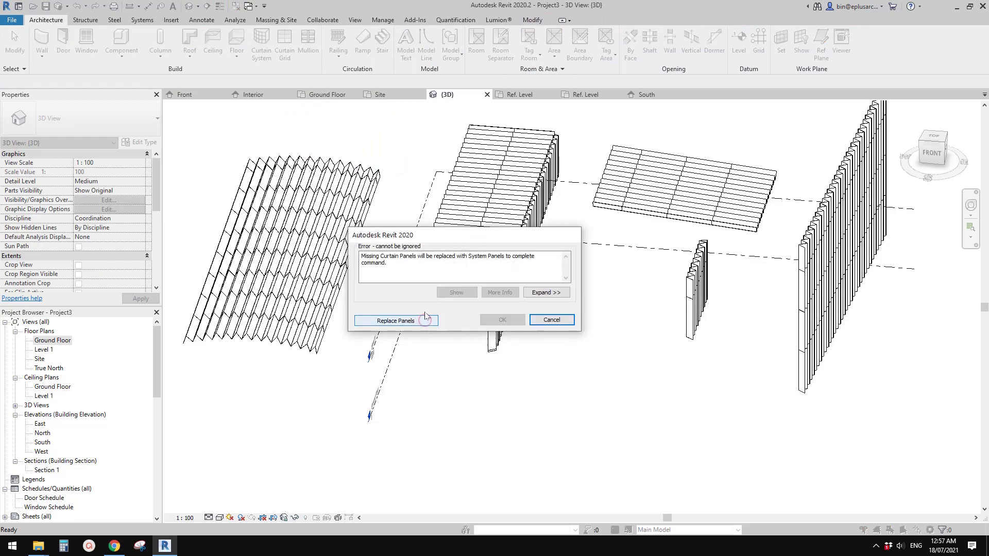
{"action": "left_click", "coordinate": [395, 320]}
Examine the corrugation of the arched roof alongside the L-shaped roof from different angles
{"action": "middle_click_drag", "start_coordinate": [420, 320], "coordinate": [520, 304], "text": "shift"}
{"action": "middle_click_drag", "start_coordinate": [549, 263], "coordinate": [587, 276], "text": "shift"}
{"action": "middle_click_drag", "start_coordinate": [586, 227], "coordinate": [552, 240]}
{"action": "scroll", "coordinate": [577, 220], "scroll_direction": "down", "scroll_amount": 1}
{"action": "scroll", "coordinate": [552, 240], "scroll_direction": "up", "scroll_amount": 1}
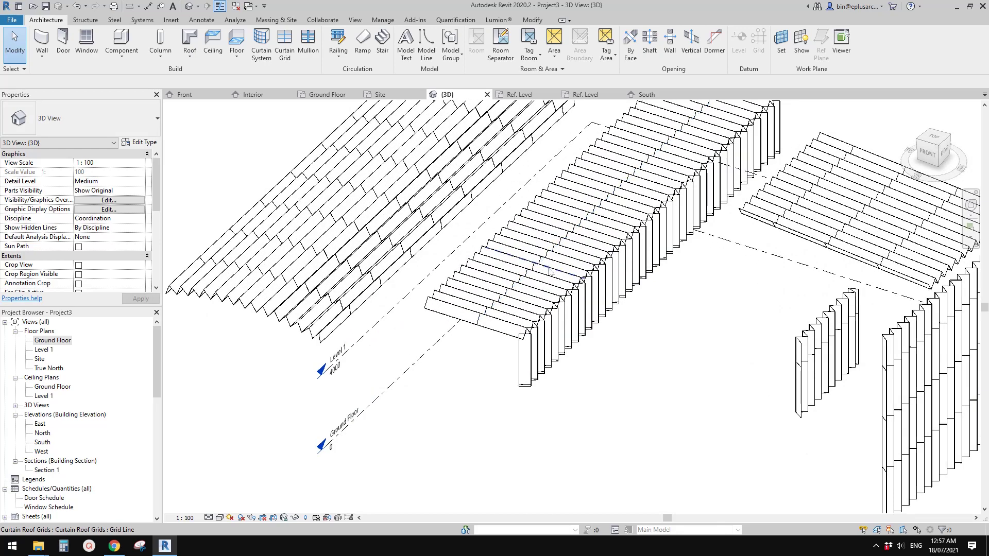
{"action": "scroll", "coordinate": [542, 272], "scroll_direction": "down", "scroll_amount": 3}
{"action": "middle_click_drag", "start_coordinate": [542, 271], "coordinate": [510, 273], "text": "shift"}
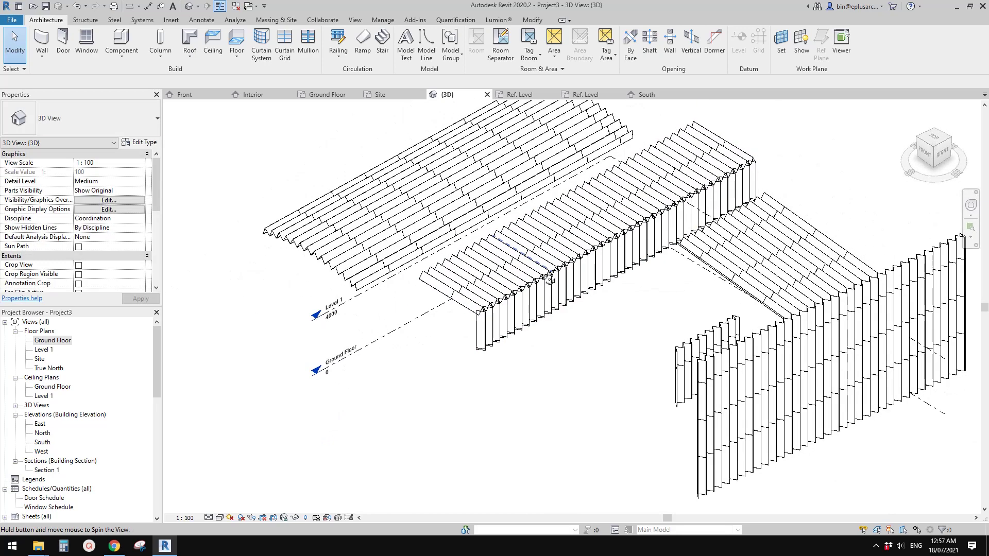
{"action": "scroll", "coordinate": [510, 273], "scroll_direction": "up", "scroll_amount": 3}
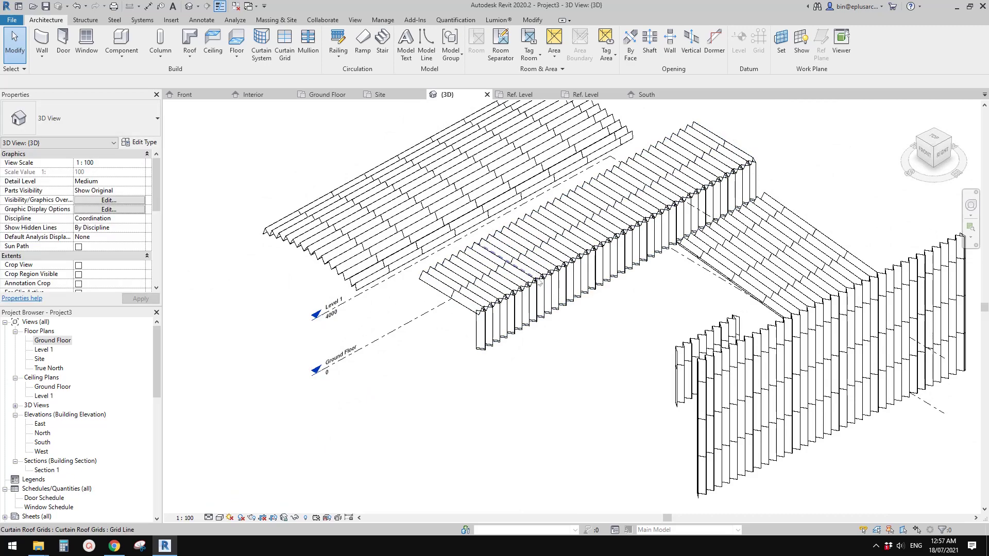
{"action": "middle_click_drag", "start_coordinate": [505, 262], "coordinate": [526, 274], "text": "shift"}
{"action": "scroll", "coordinate": [343, 245], "scroll_direction": "up", "scroll_amount": 3}
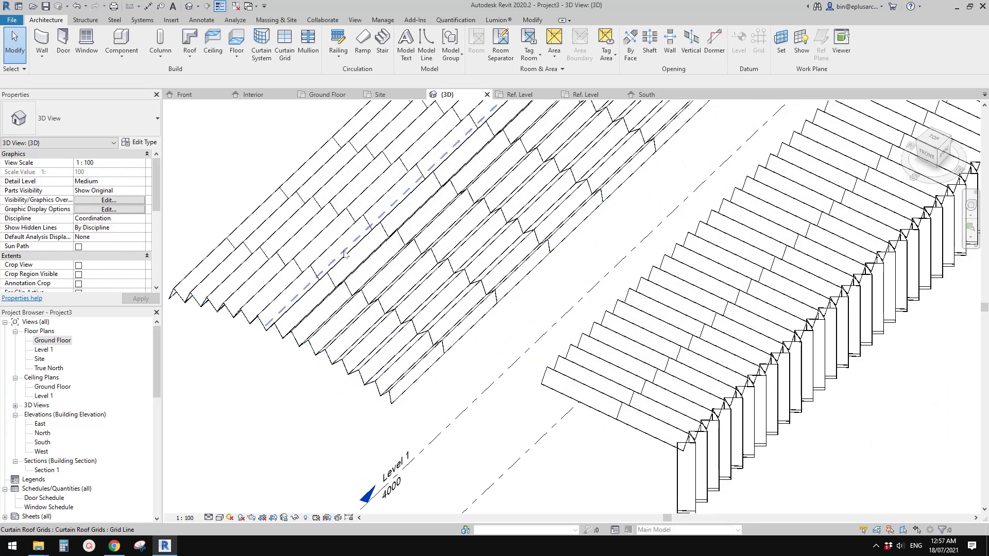
Inspect individual grid lines on the arched and L-shaped roofs, and review the L-shaped roof's instance properties
{"action": "left_click", "coordinate": [344, 254]}
{"action": "scroll", "coordinate": [344, 253], "scroll_direction": "down", "scroll_amount": 3}
{"action": "middle_click_drag", "start_coordinate": [344, 253], "coordinate": [396, 232], "text": "shift"}
{"action": "key", "text": "Escape"}
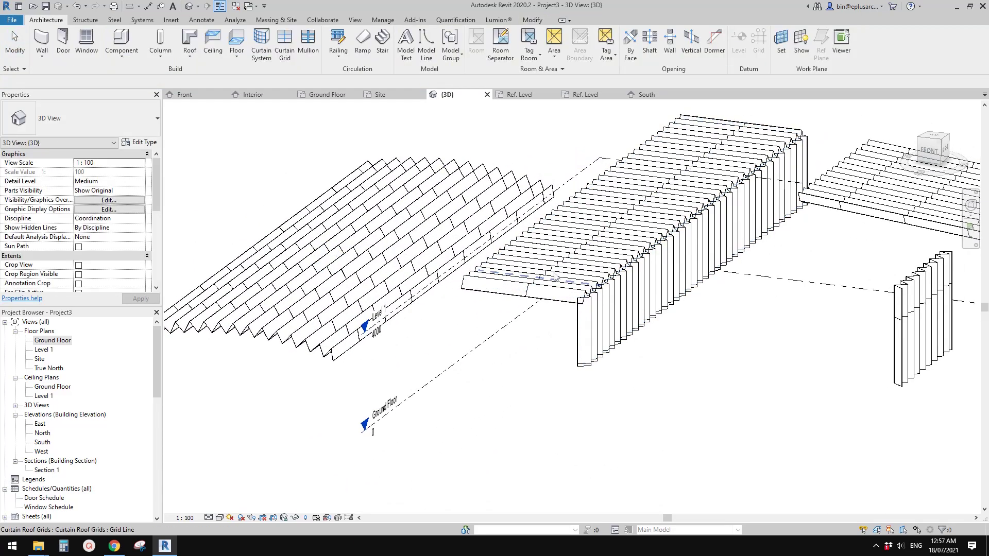
{"action": "left_click", "coordinate": [563, 281]}
{"action": "middle_click_drag", "start_coordinate": [563, 282], "coordinate": [644, 227], "text": "shift"}
{"action": "key", "text": "Escape"}
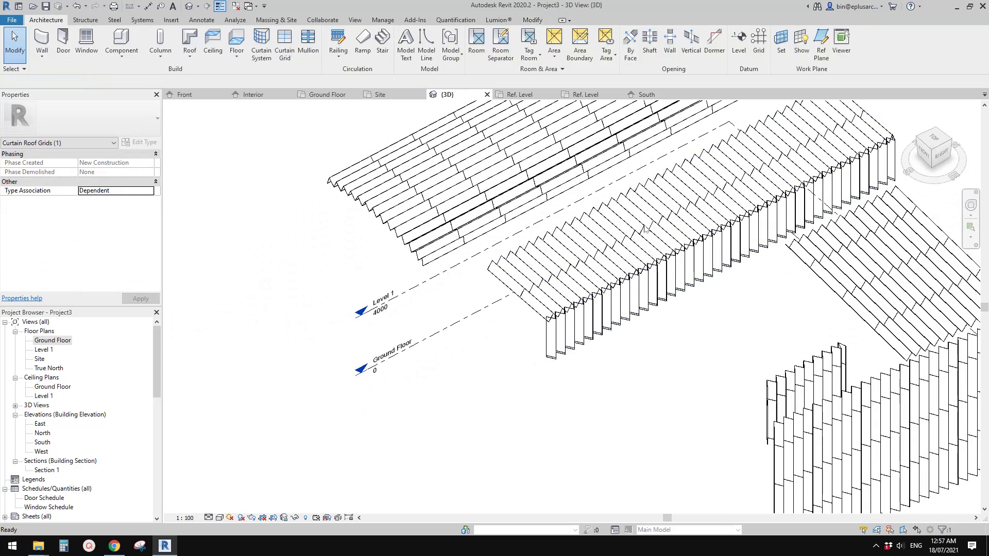
{"action": "left_click", "coordinate": [671, 212]}
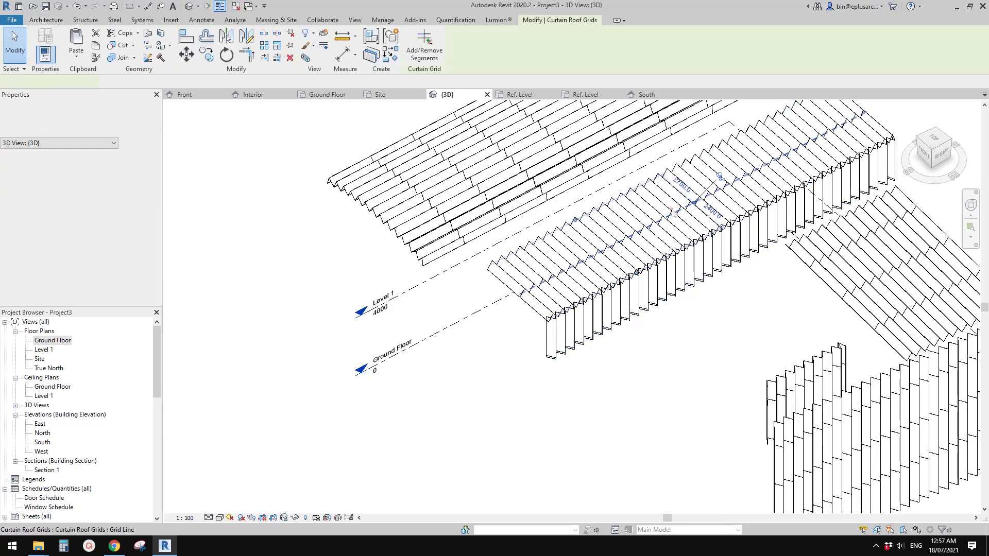
{"action": "middle_click_drag", "start_coordinate": [671, 212], "coordinate": [587, 340]}
{"action": "key", "text": "Escape"}
{"action": "left_click", "coordinate": [625, 206]}
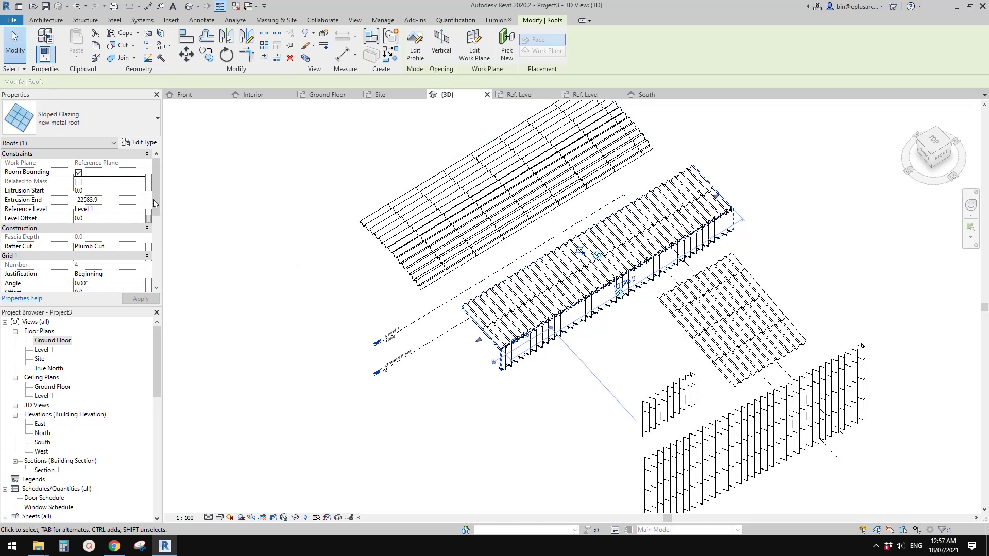
{"action": "left_click_drag", "start_coordinate": [155, 194], "coordinate": [156, 170]}
{"action": "left_click", "coordinate": [267, 254]}
Examine the flat corrugated roof and the neighbouring corrugated curtain walls from different angles
{"action": "middle_click_drag", "start_coordinate": [308, 256], "coordinate": [596, 292], "text": "shift"}
{"action": "scroll", "coordinate": [588, 278], "scroll_direction": "up", "scroll_amount": 2}
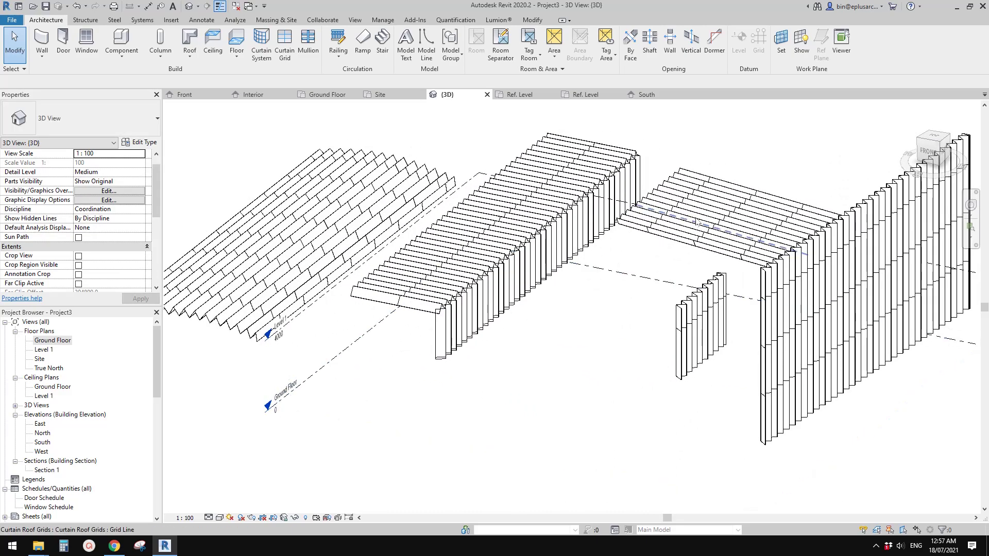
{"action": "left_click", "coordinate": [775, 258]}
{"action": "middle_click_drag", "start_coordinate": [775, 257], "coordinate": [562, 284]}
{"action": "key", "text": "Escape"}
{"action": "scroll", "coordinate": [538, 257], "scroll_direction": "up", "scroll_amount": 2}
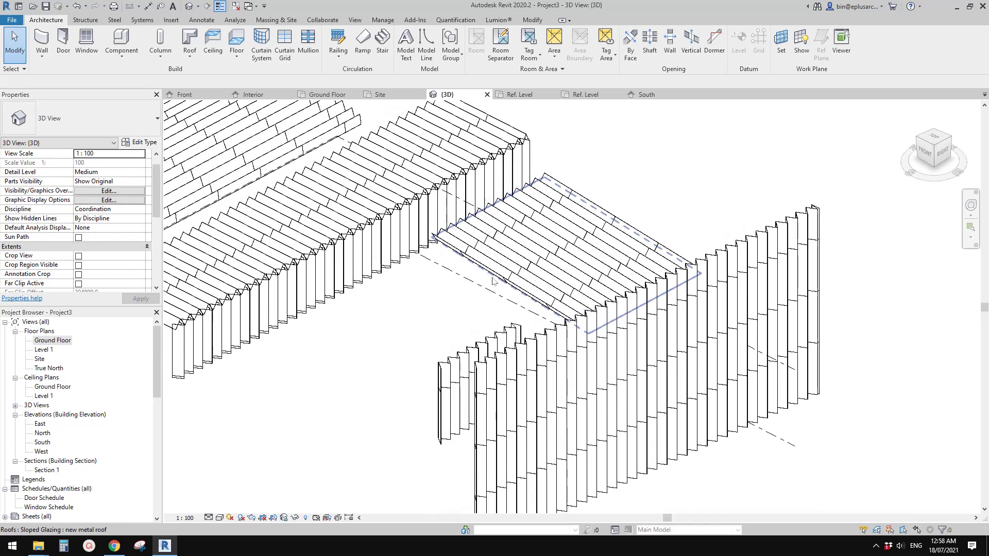
Review the complete set of corrugated models together, comparing the arched, L-shaped and flat roofs with the two curtain walls
{"action": "middle_click_drag", "start_coordinate": [492, 278], "coordinate": [482, 276]}
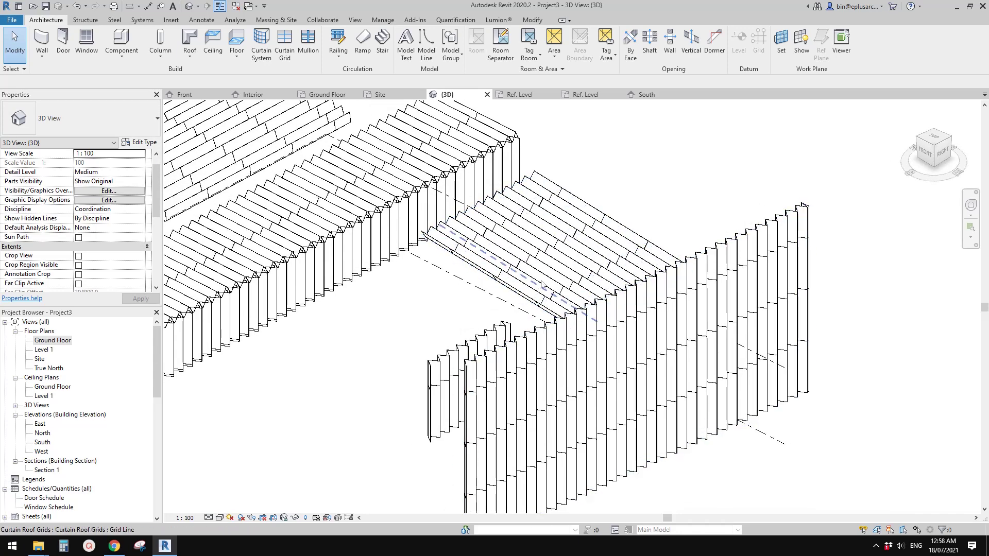
{"action": "mouse_move", "coordinate": [541, 283]}
{"action": "middle_mouse_down", "text": "shift"}
{"action": "mouse_move", "coordinate": [541, 239]}
{"action": "mouse_move", "coordinate": [536, 281]}
{"action": "middle_mouse_up", "text": "shift"}
{"action": "scroll", "coordinate": [535, 281], "scroll_direction": "down", "scroll_amount": 2}
{"action": "middle_click_drag", "start_coordinate": [455, 284], "coordinate": [563, 298]}
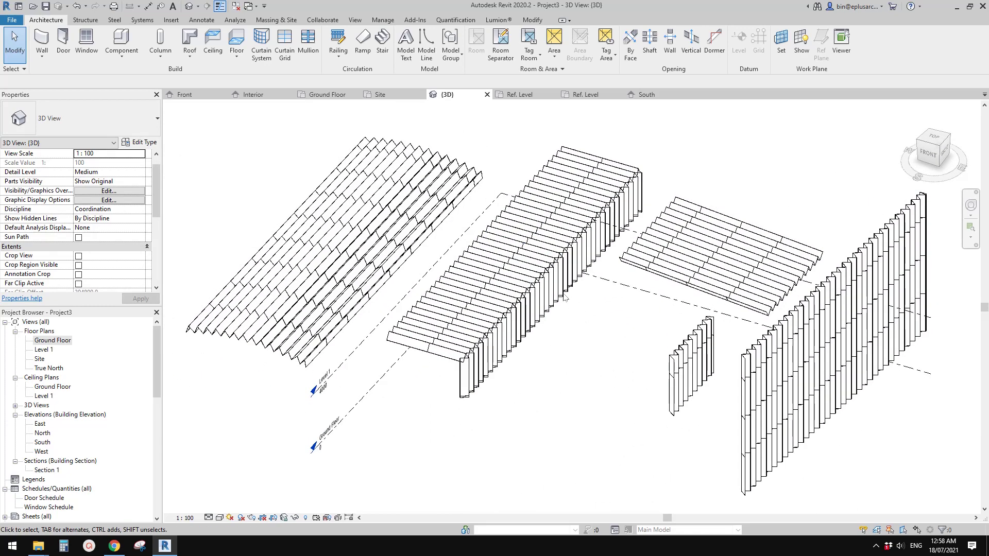
{"action": "middle_click_drag", "start_coordinate": [503, 244], "coordinate": [502, 257]}
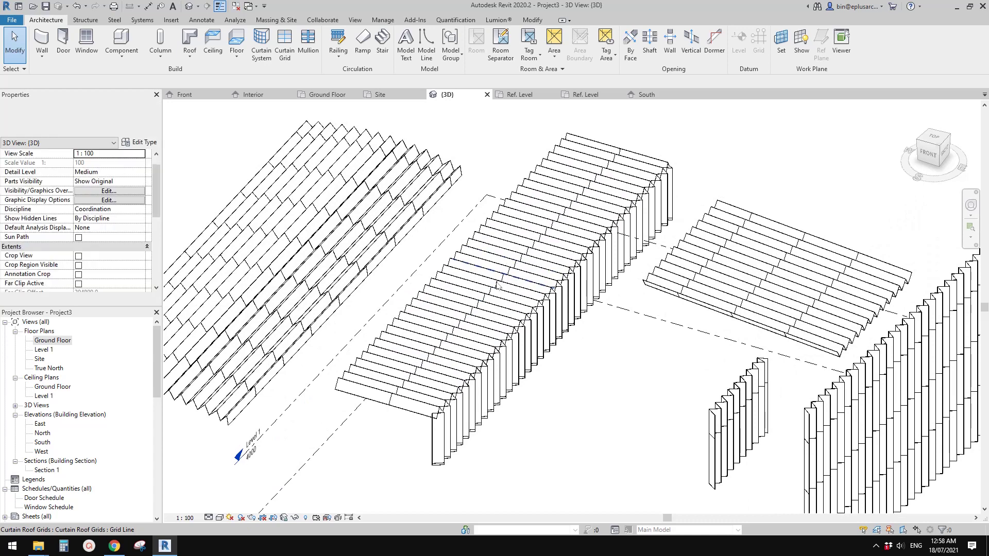
{"action": "middle_click_drag", "start_coordinate": [532, 282], "coordinate": [458, 295], "text": "shift"}
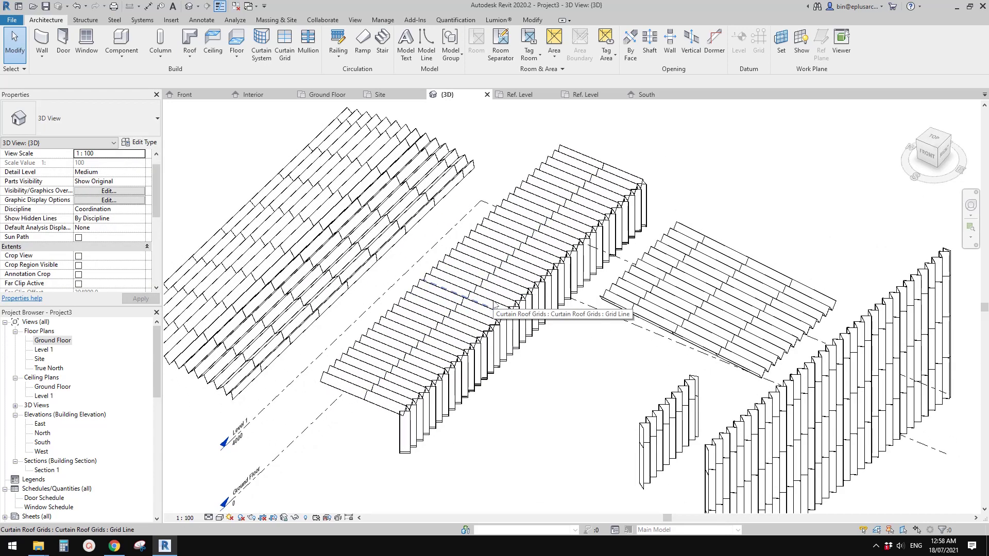
{"action": "mouse_move", "coordinate": [510, 310]}
{"action": "middle_mouse_down"}
{"action": "mouse_move", "coordinate": [531, 292]}
{"action": "mouse_move", "coordinate": [518, 302]}
{"action": "middle_mouse_up"}
{"action": "scroll", "coordinate": [532, 294], "scroll_direction": "down", "scroll_amount": 1}
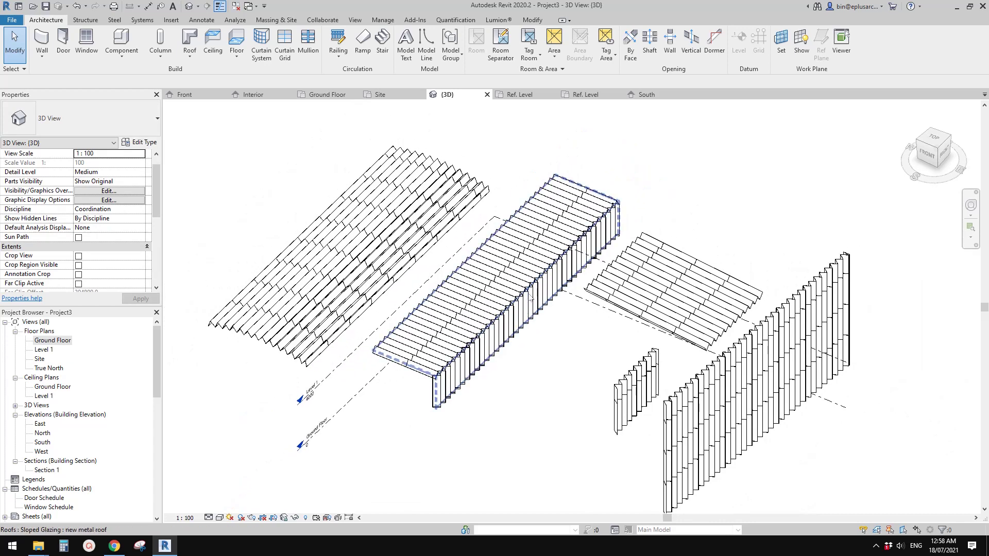
{"action": "middle_click_drag", "start_coordinate": [549, 335], "coordinate": [547, 354], "text": "shift"}
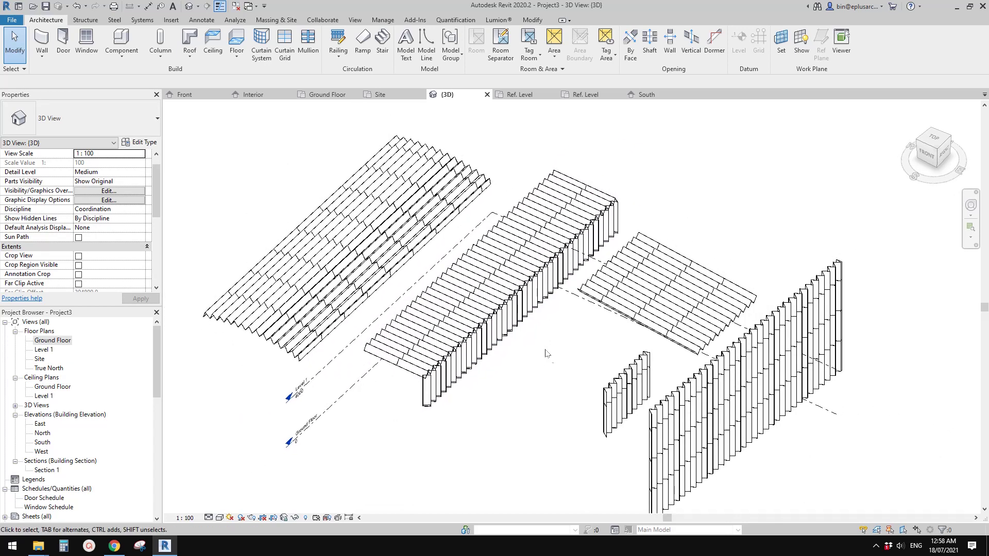